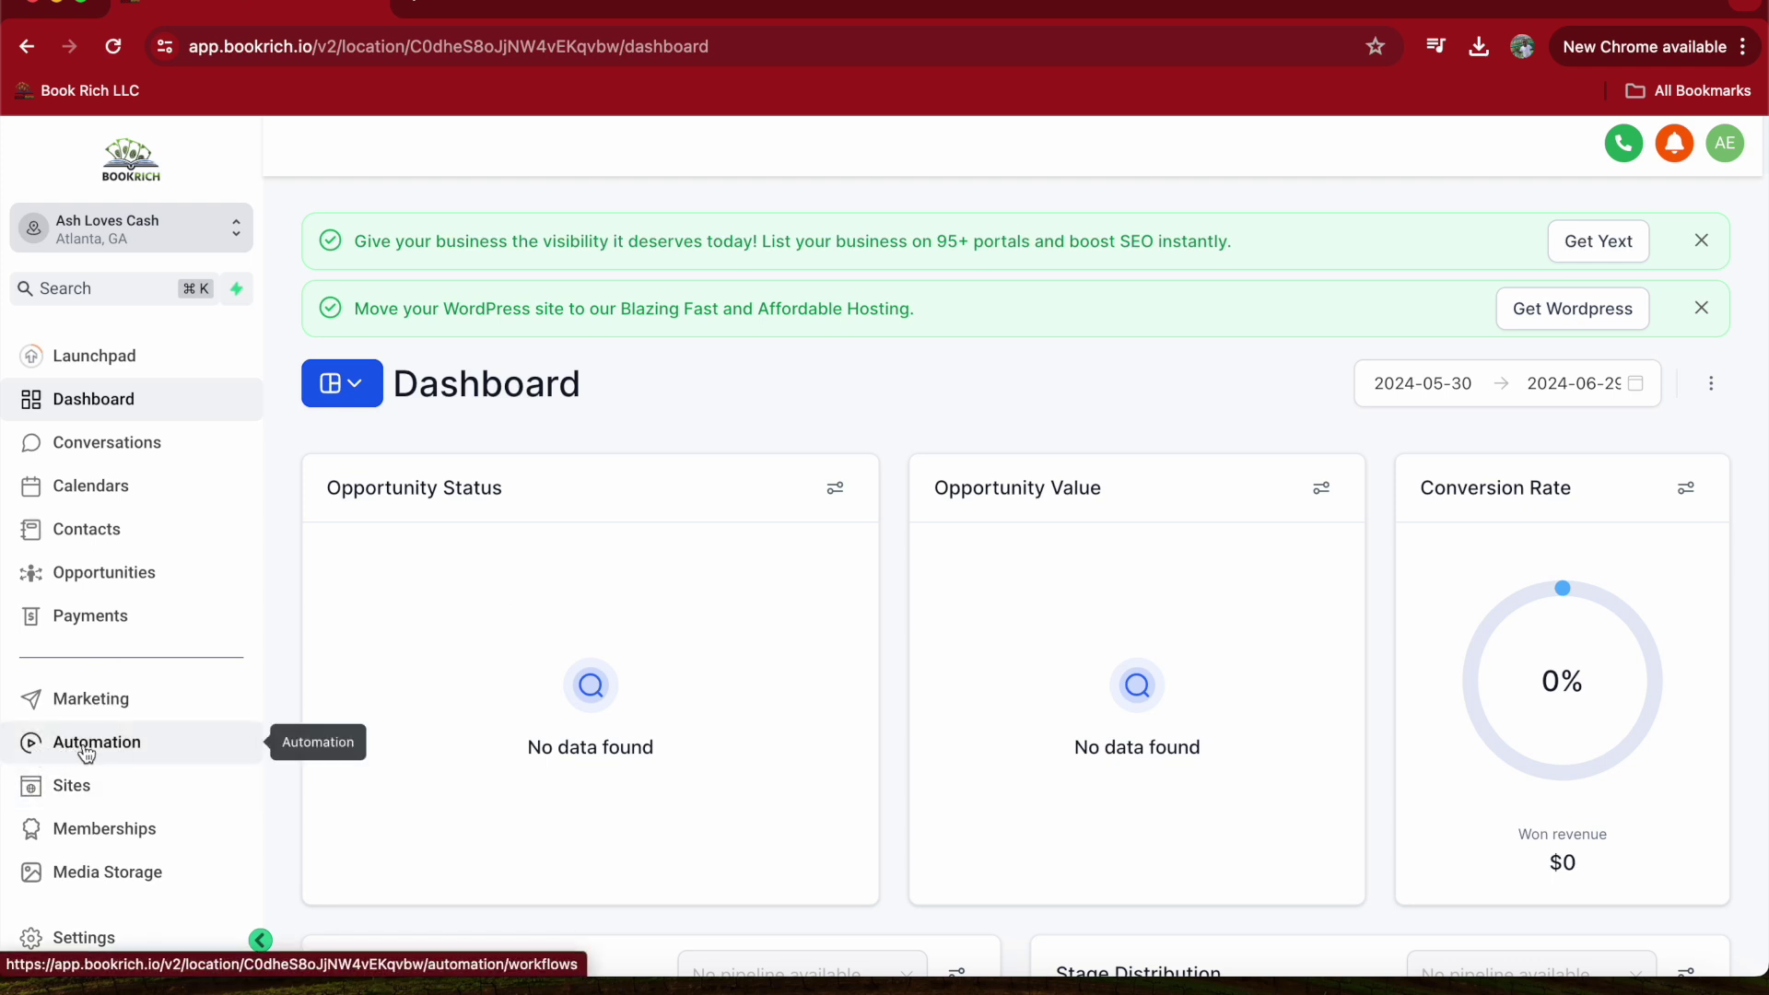
- Go to Automation and start creating a new workflow from the Workflow List
left_click(83, 748)
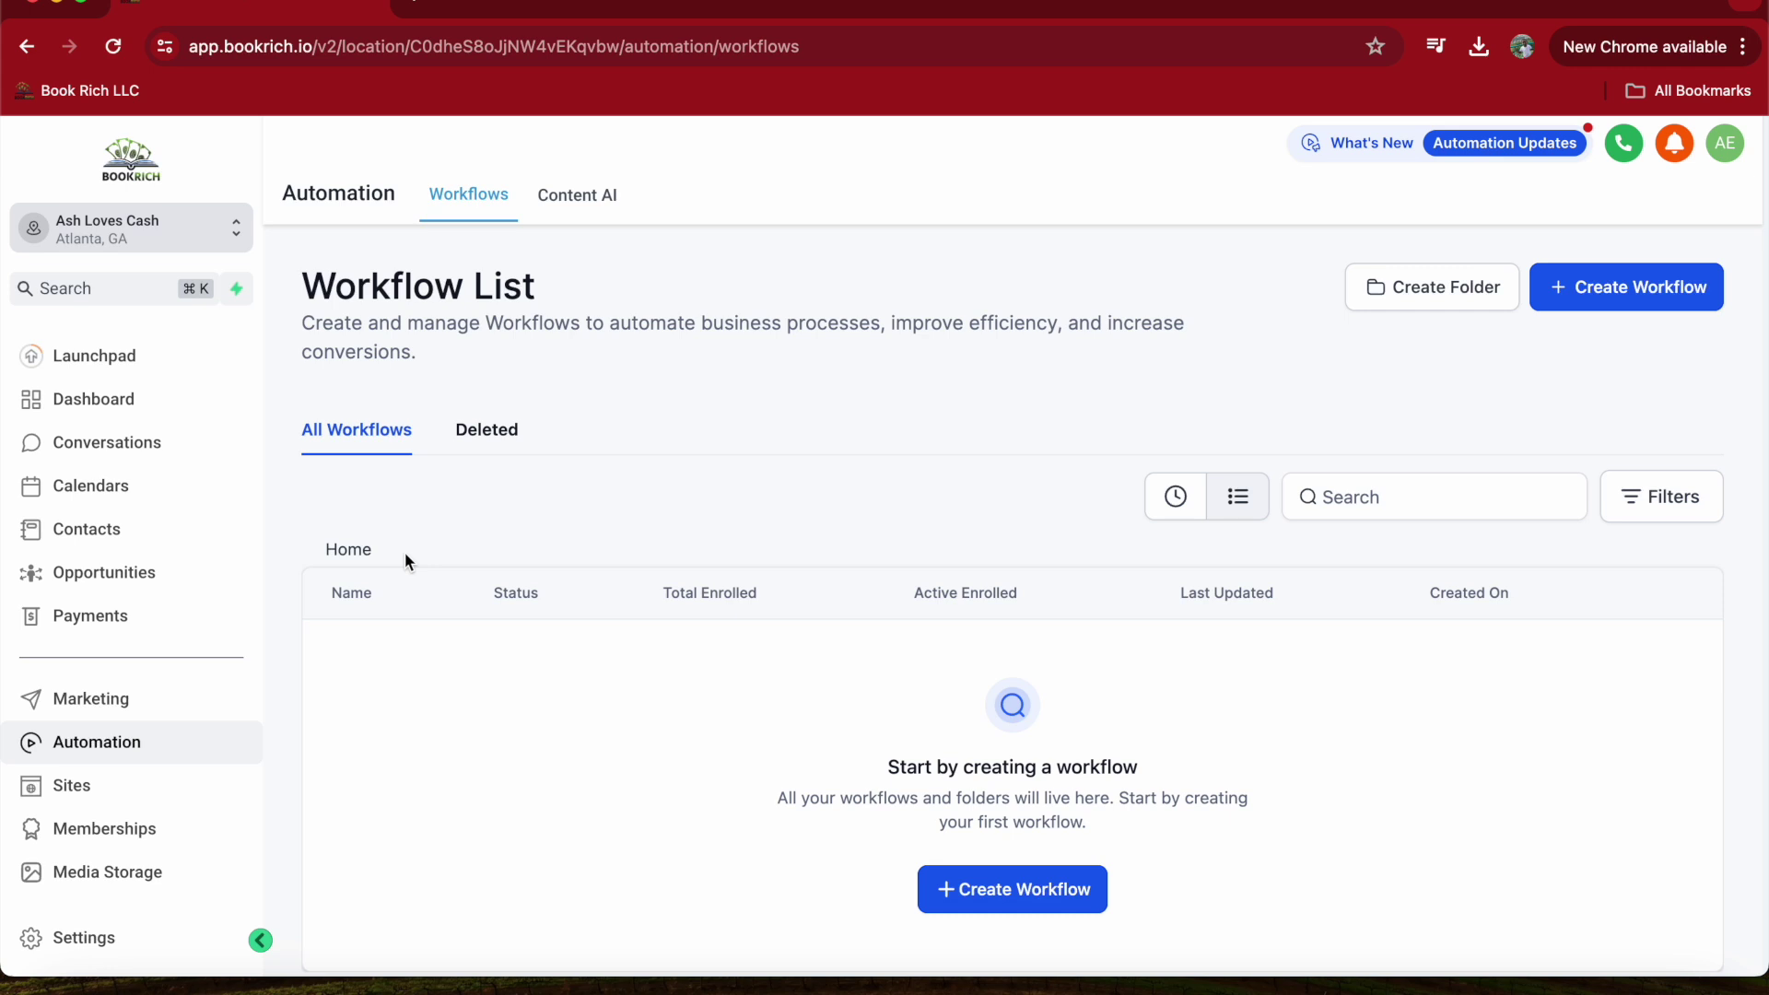
left_click(963, 890)
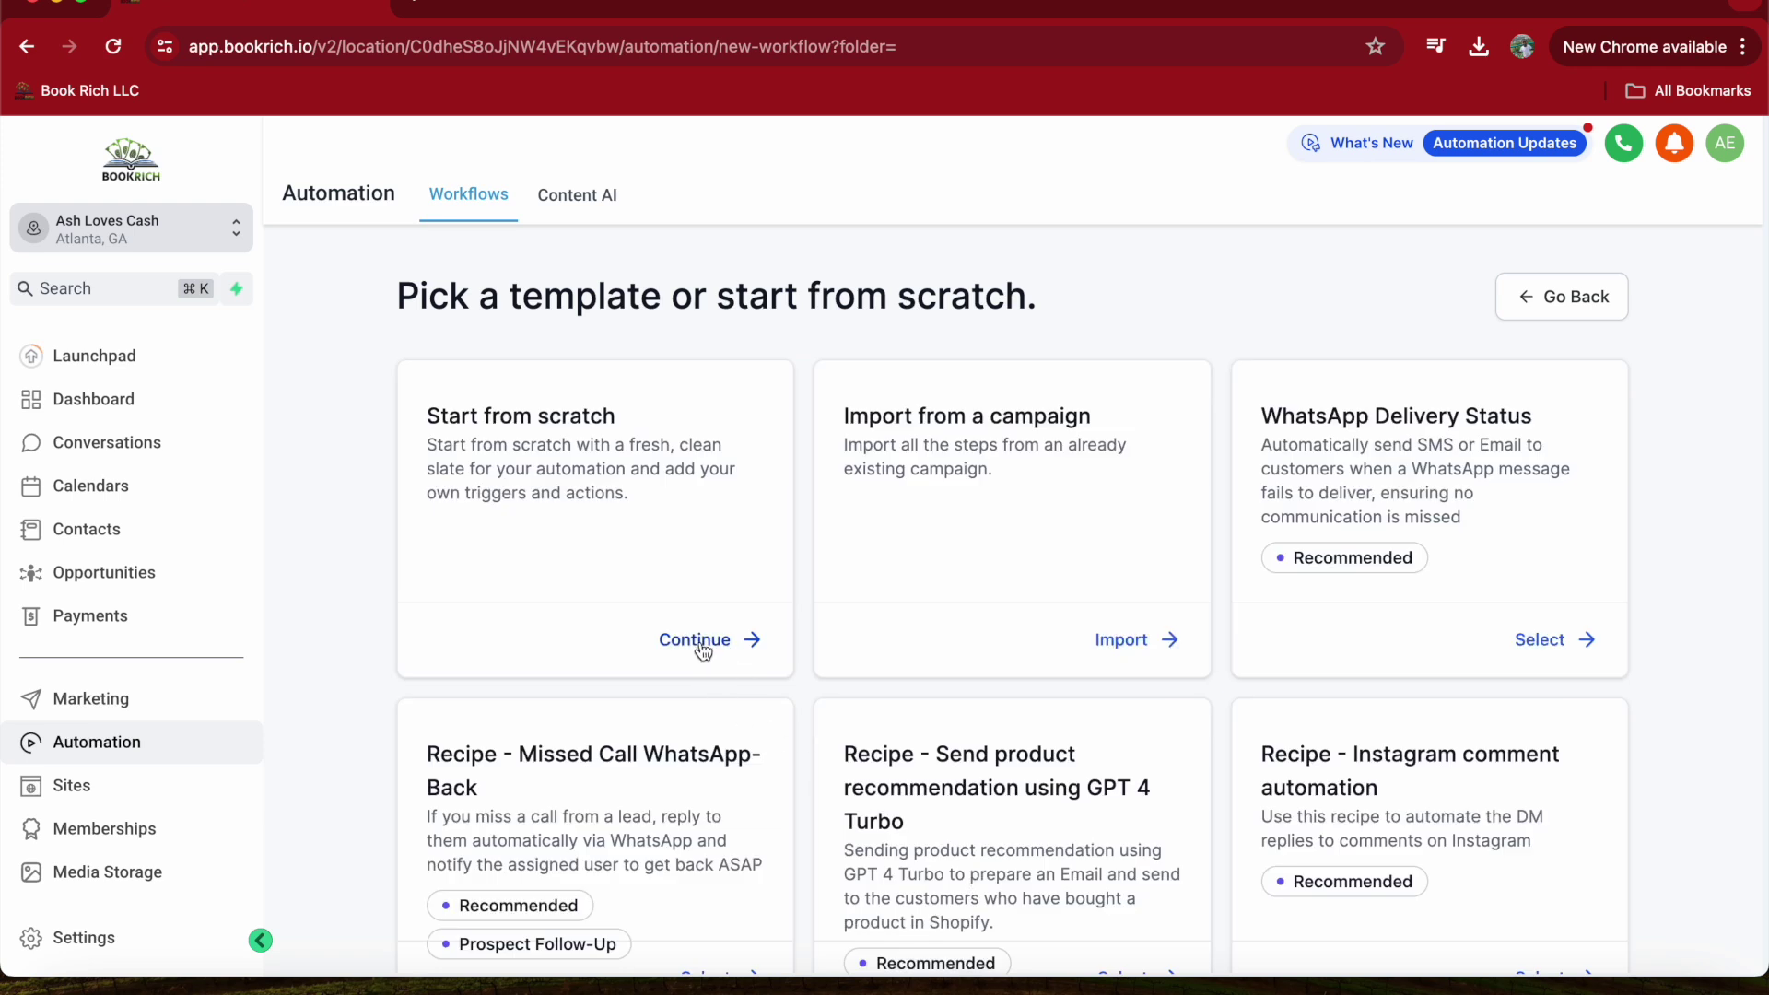
- Start the workflow from scratch, dismiss the re-entry notice, and select its title for editing
left_click(695, 640)
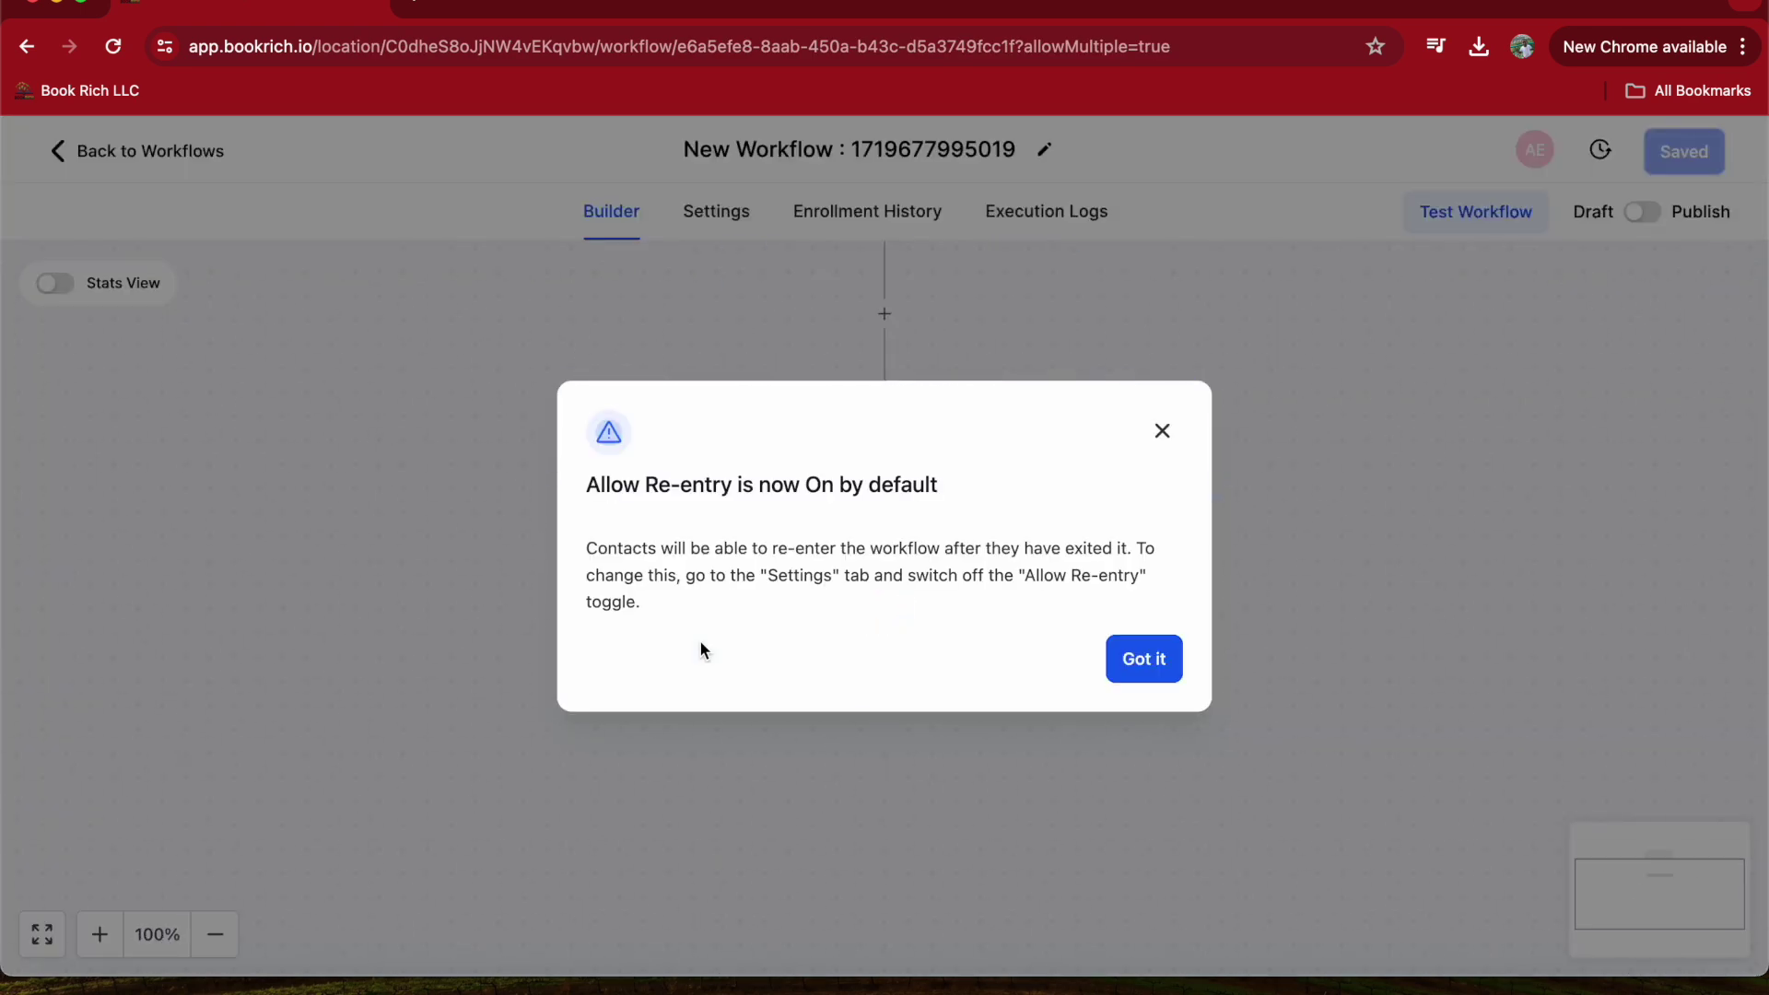
left_click(1141, 656)
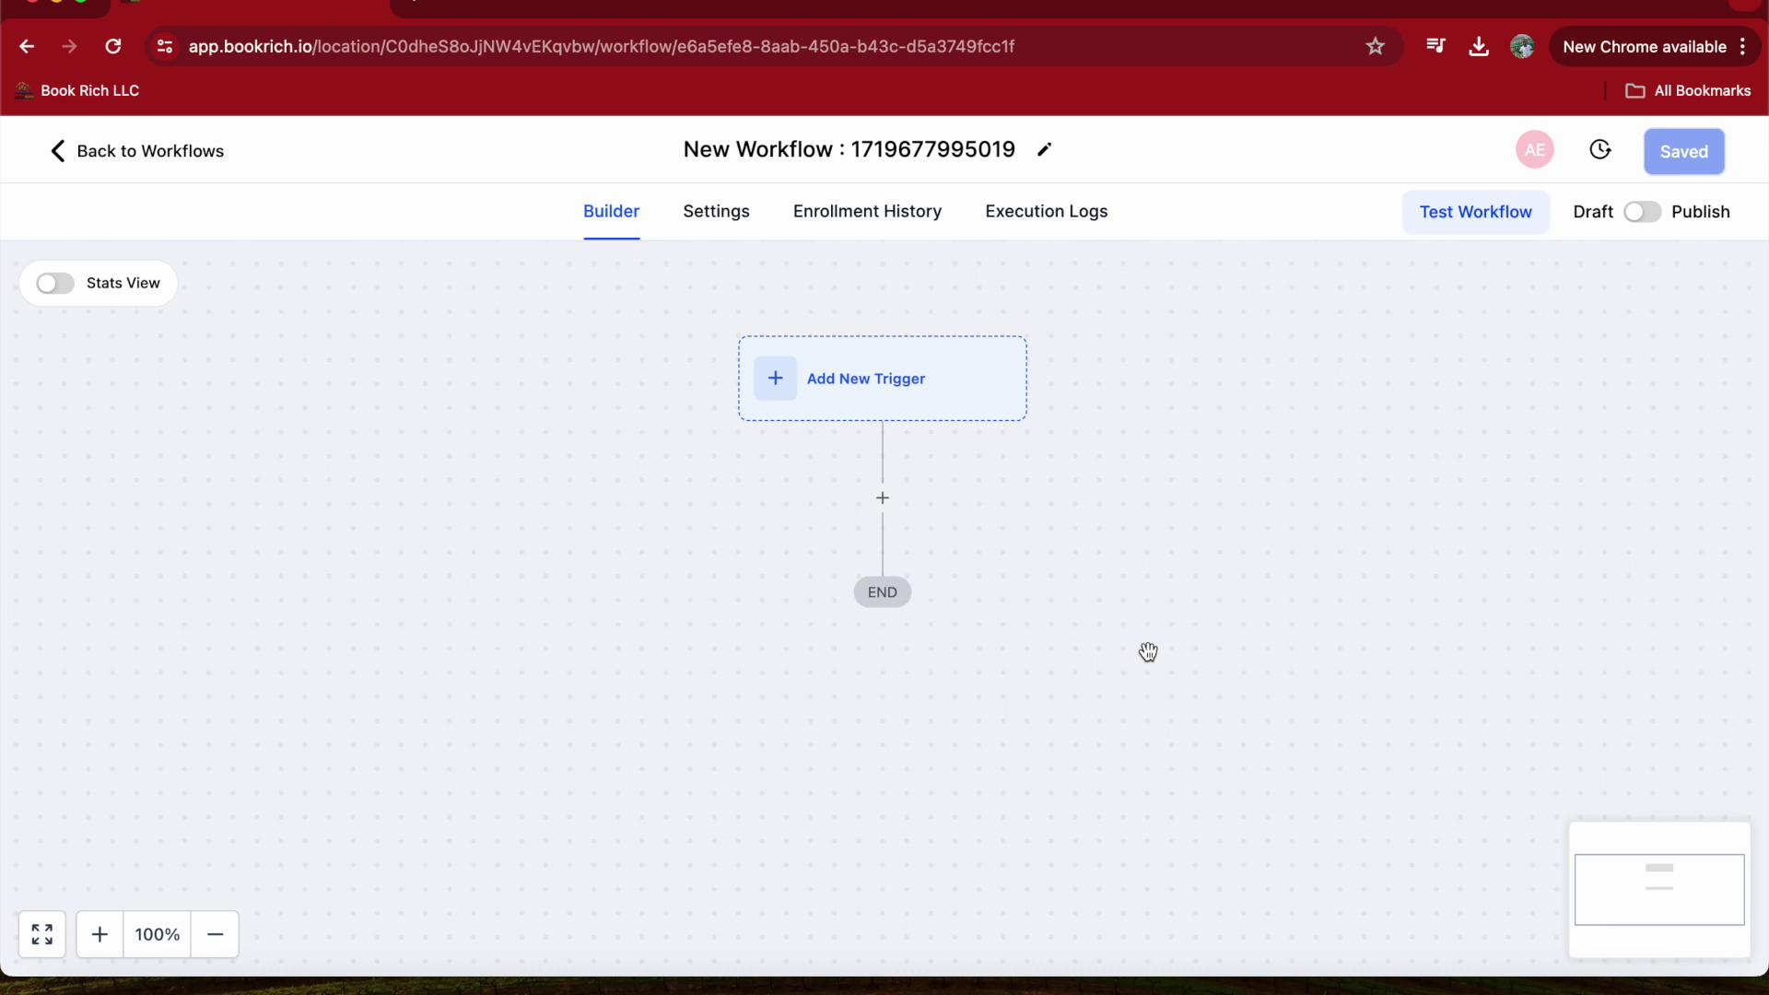
left_click(1012, 149)
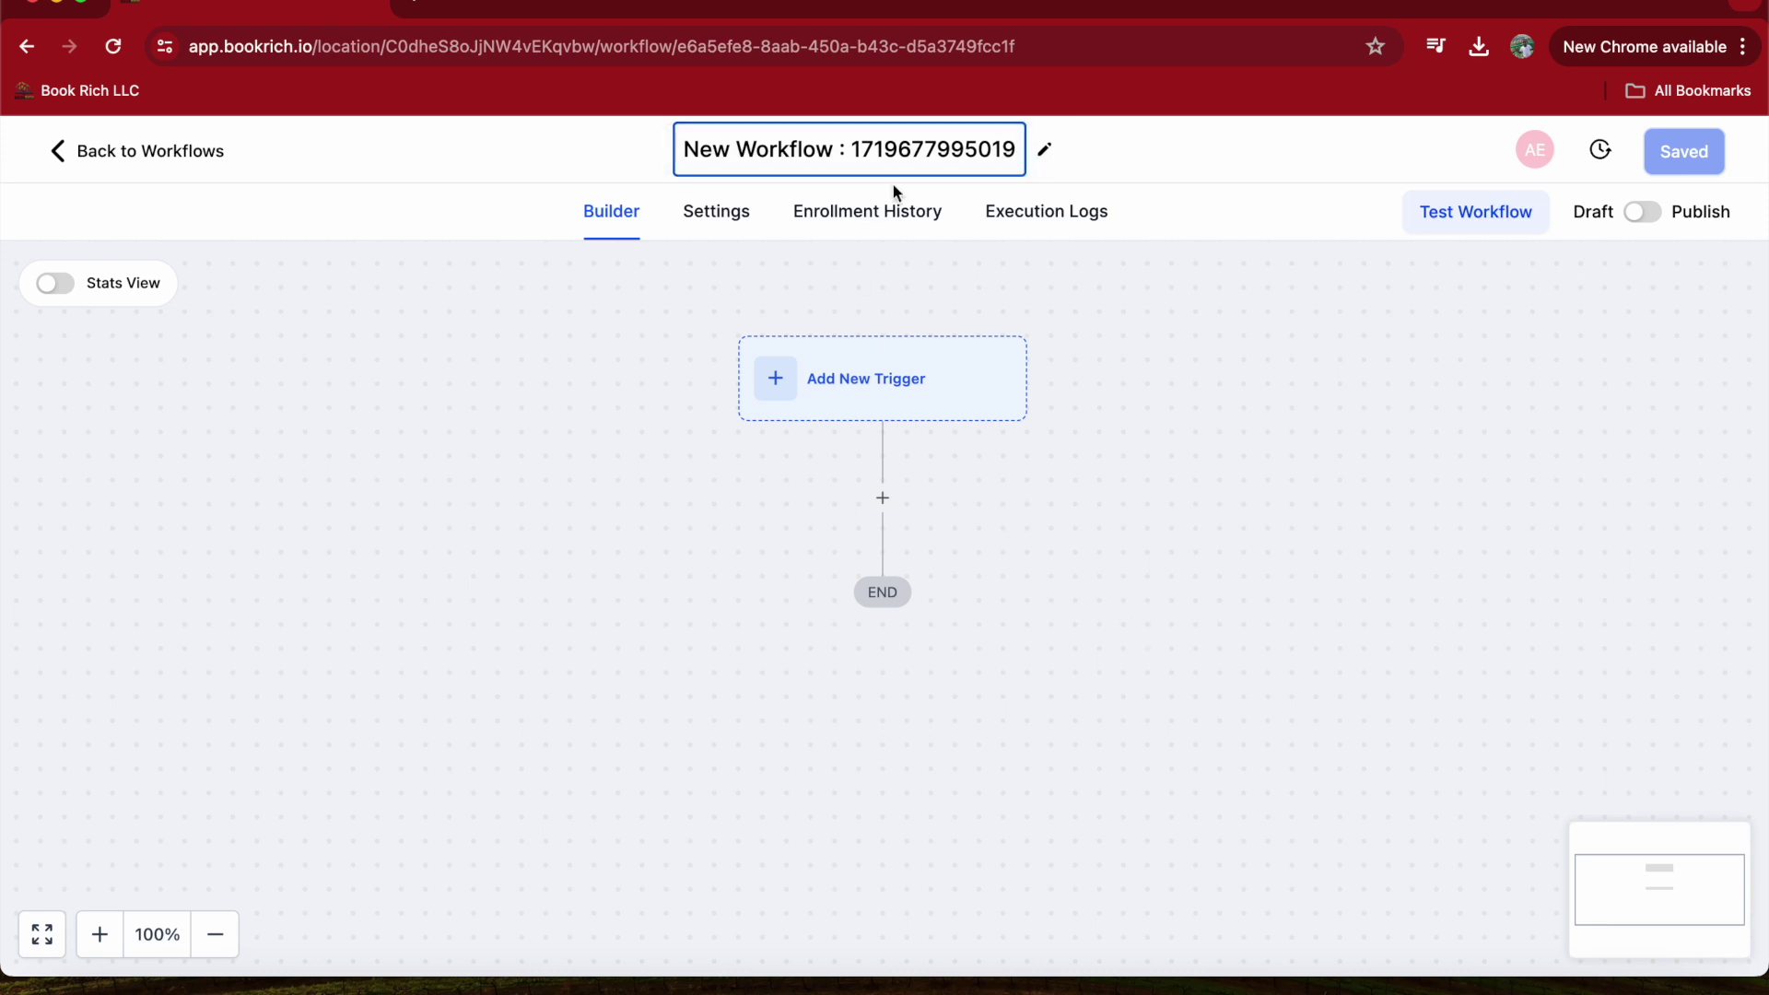
- Replace the default workflow title with 'Ash Loves Cash'
key("BackSpace")
key("BackSpace")
key("BackSpace")
key("BackSpace")
key("BackSpace")
key("BackSpace")
key("BackSpace")
key("BackSpace")
key("BackSpace")
key("BackSpace")
key("BackSpace")
key("BackSpace")
key("BackSpace")
key("BackSpace")
key("BackSpace")
key("BackSpace")
key("BackSpace")
key("BackSpace")
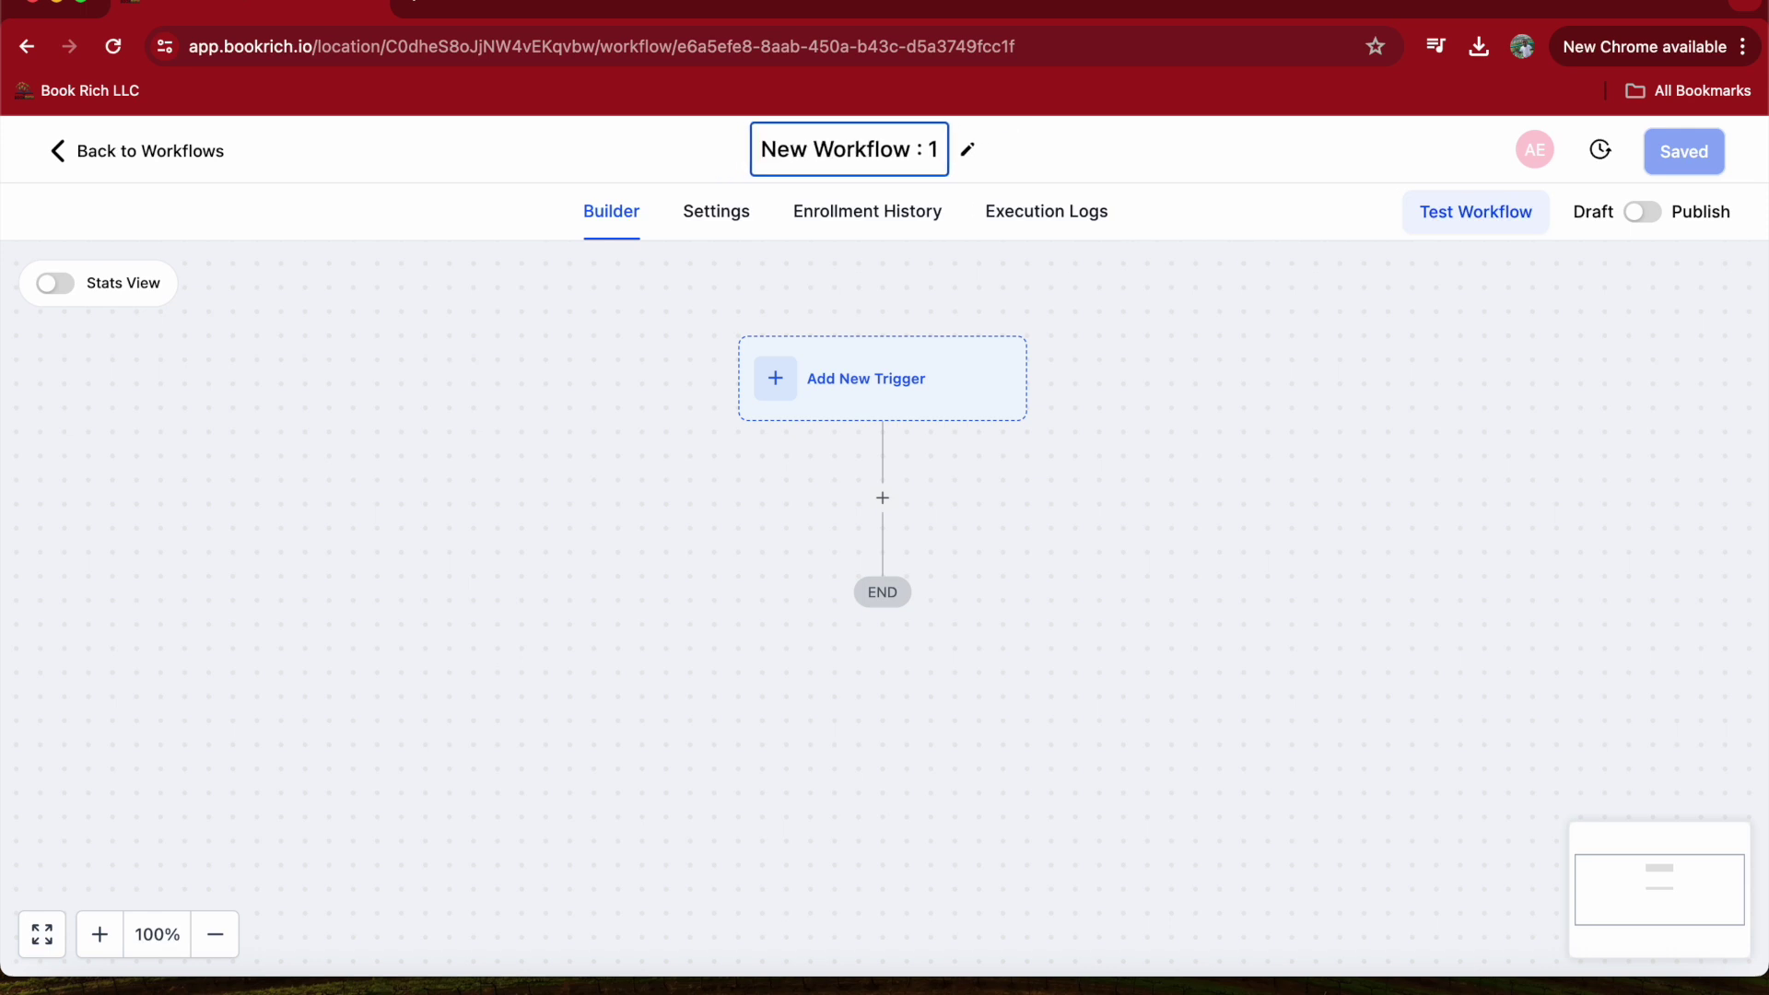
key("BackSpace")
key("BackSpace")
key("BackSpace")
key("BackSpace")
key("BackSpace")
key("BackSpace")
key("BackSpace")
key("BackSpace")
key("BackSpace")
key("BackSpace")
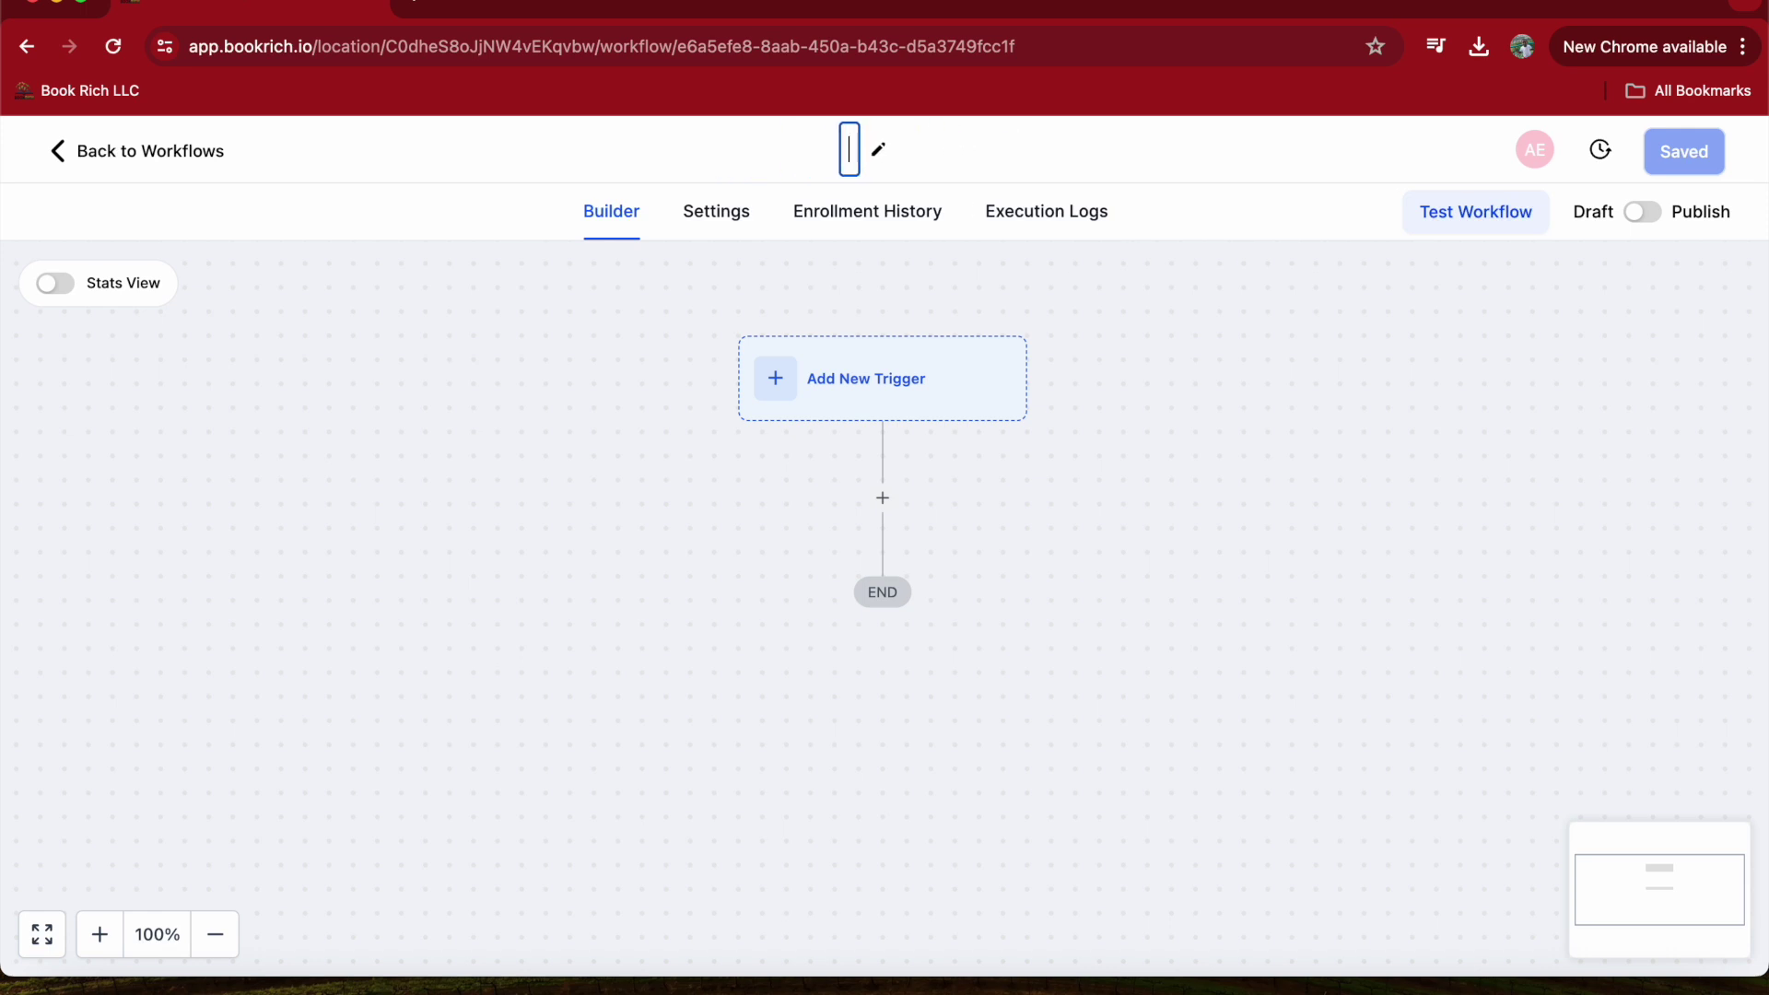
type("Ash ")
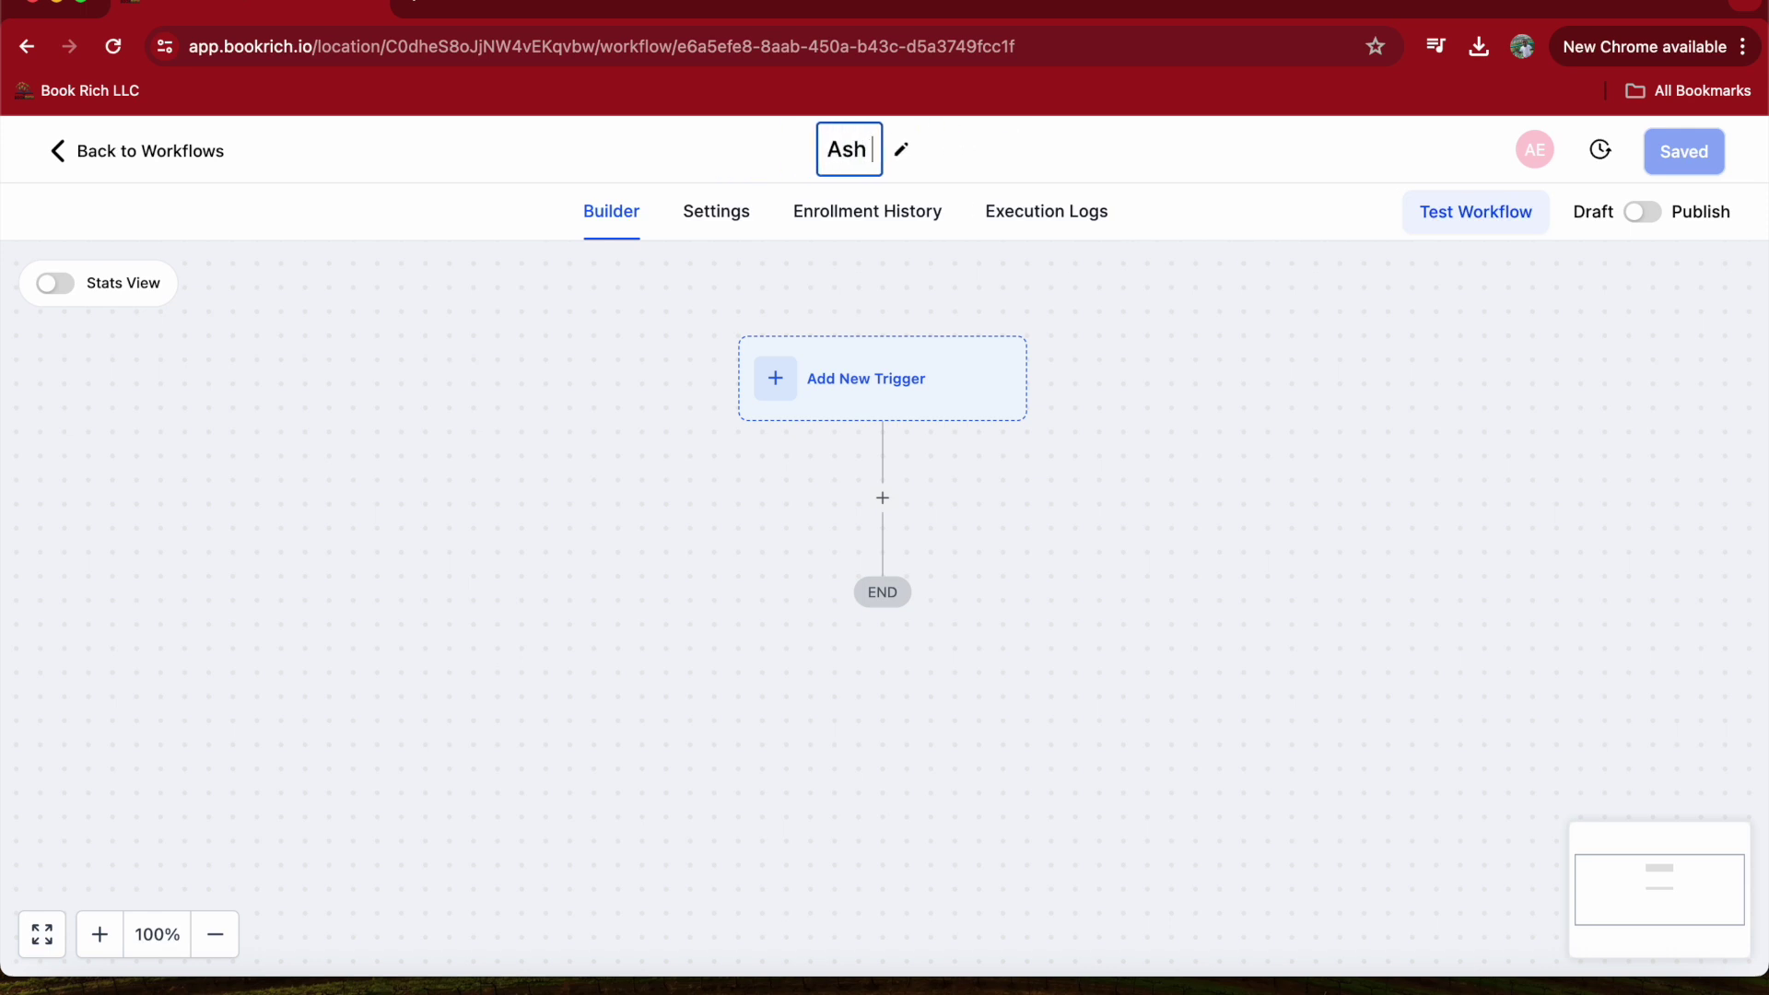
type("Loves ")
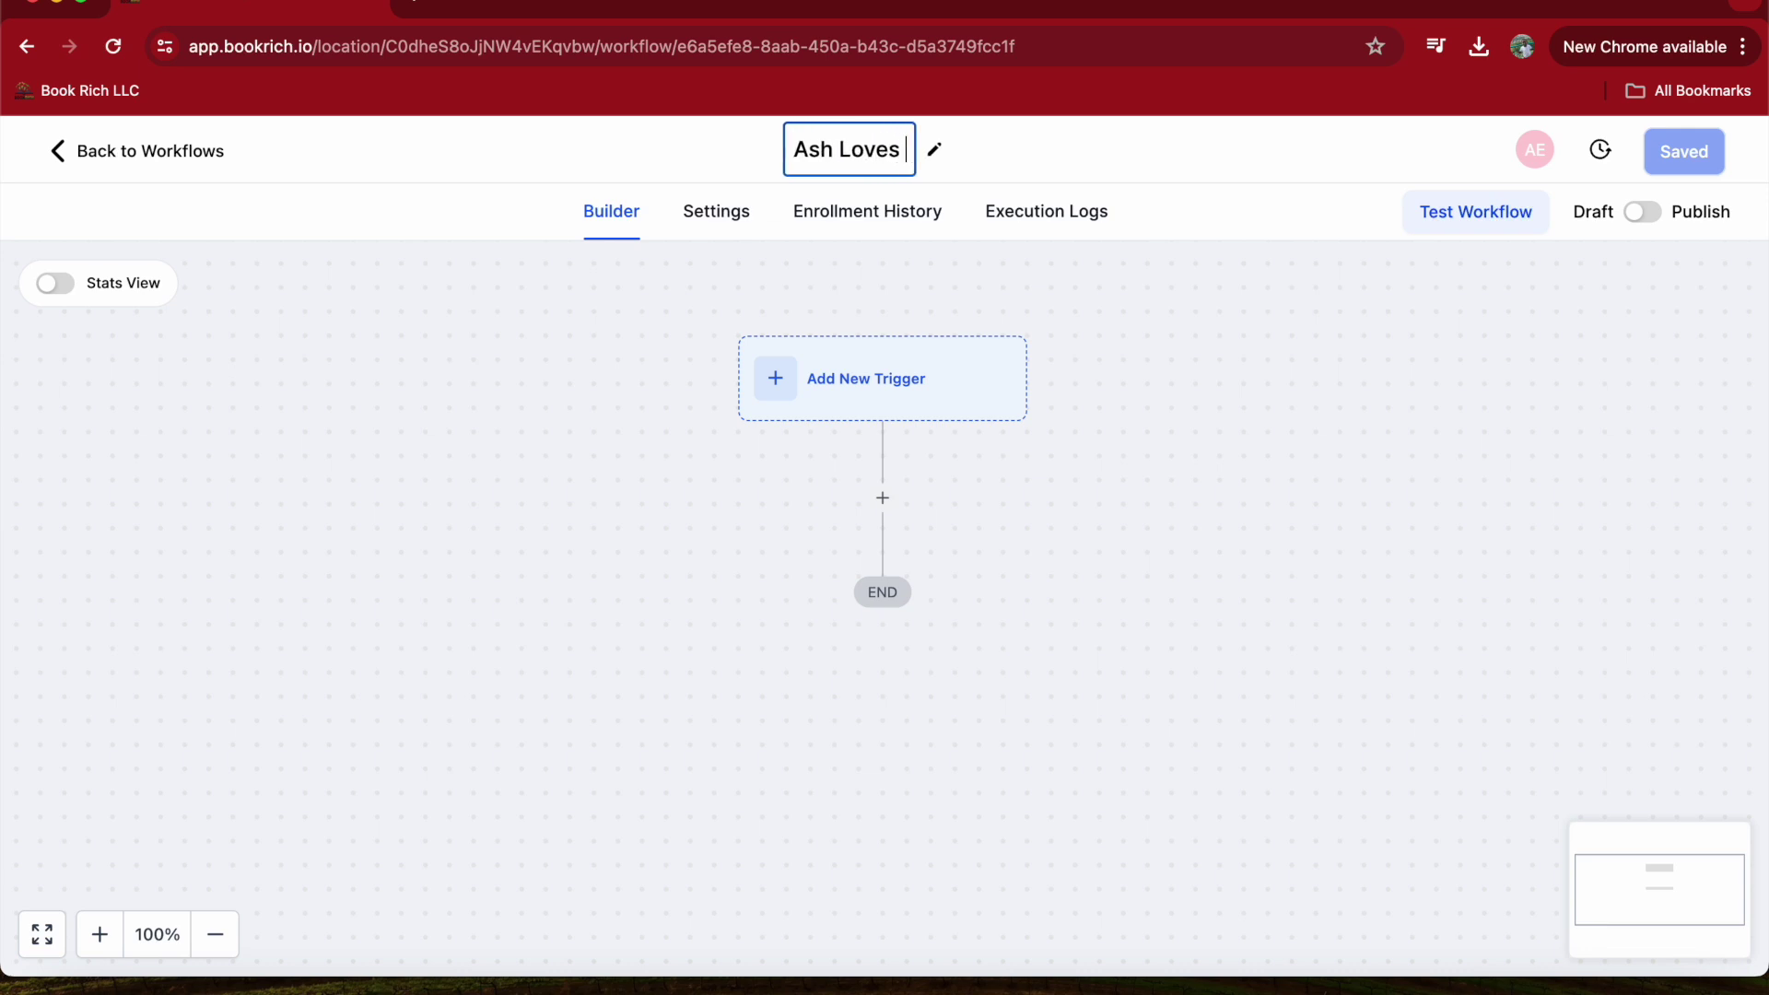
type("Cash")
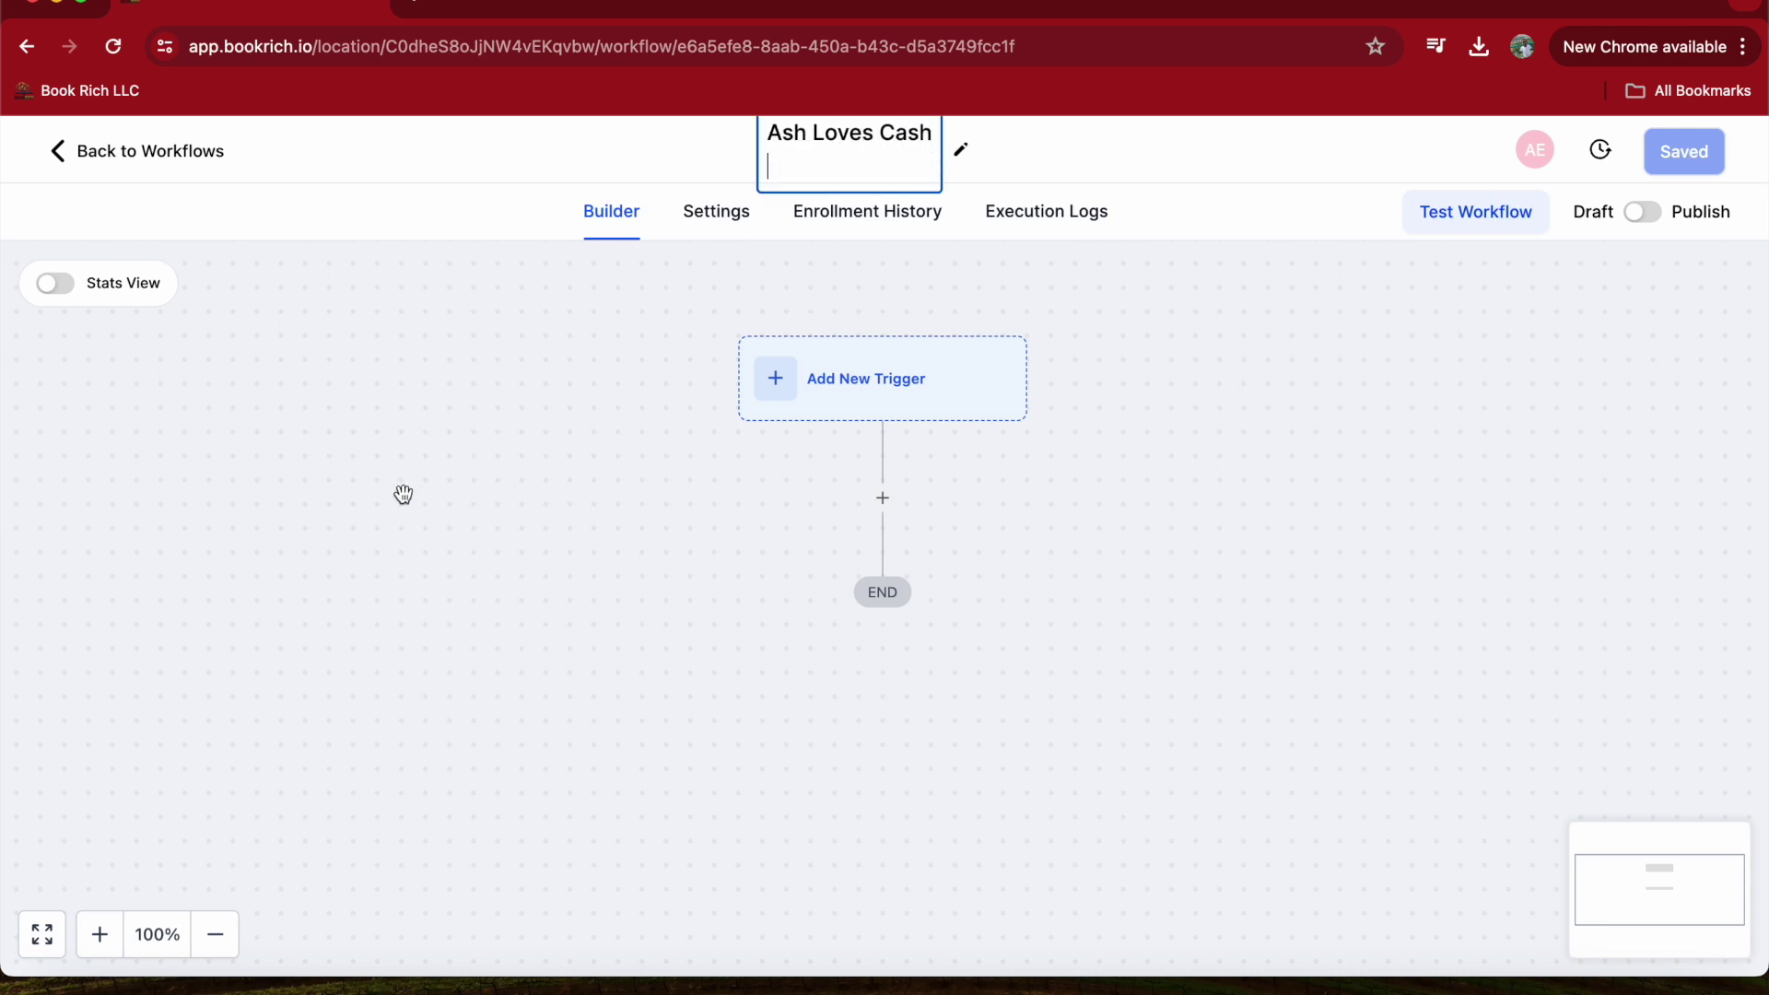
left_click(565, 502)
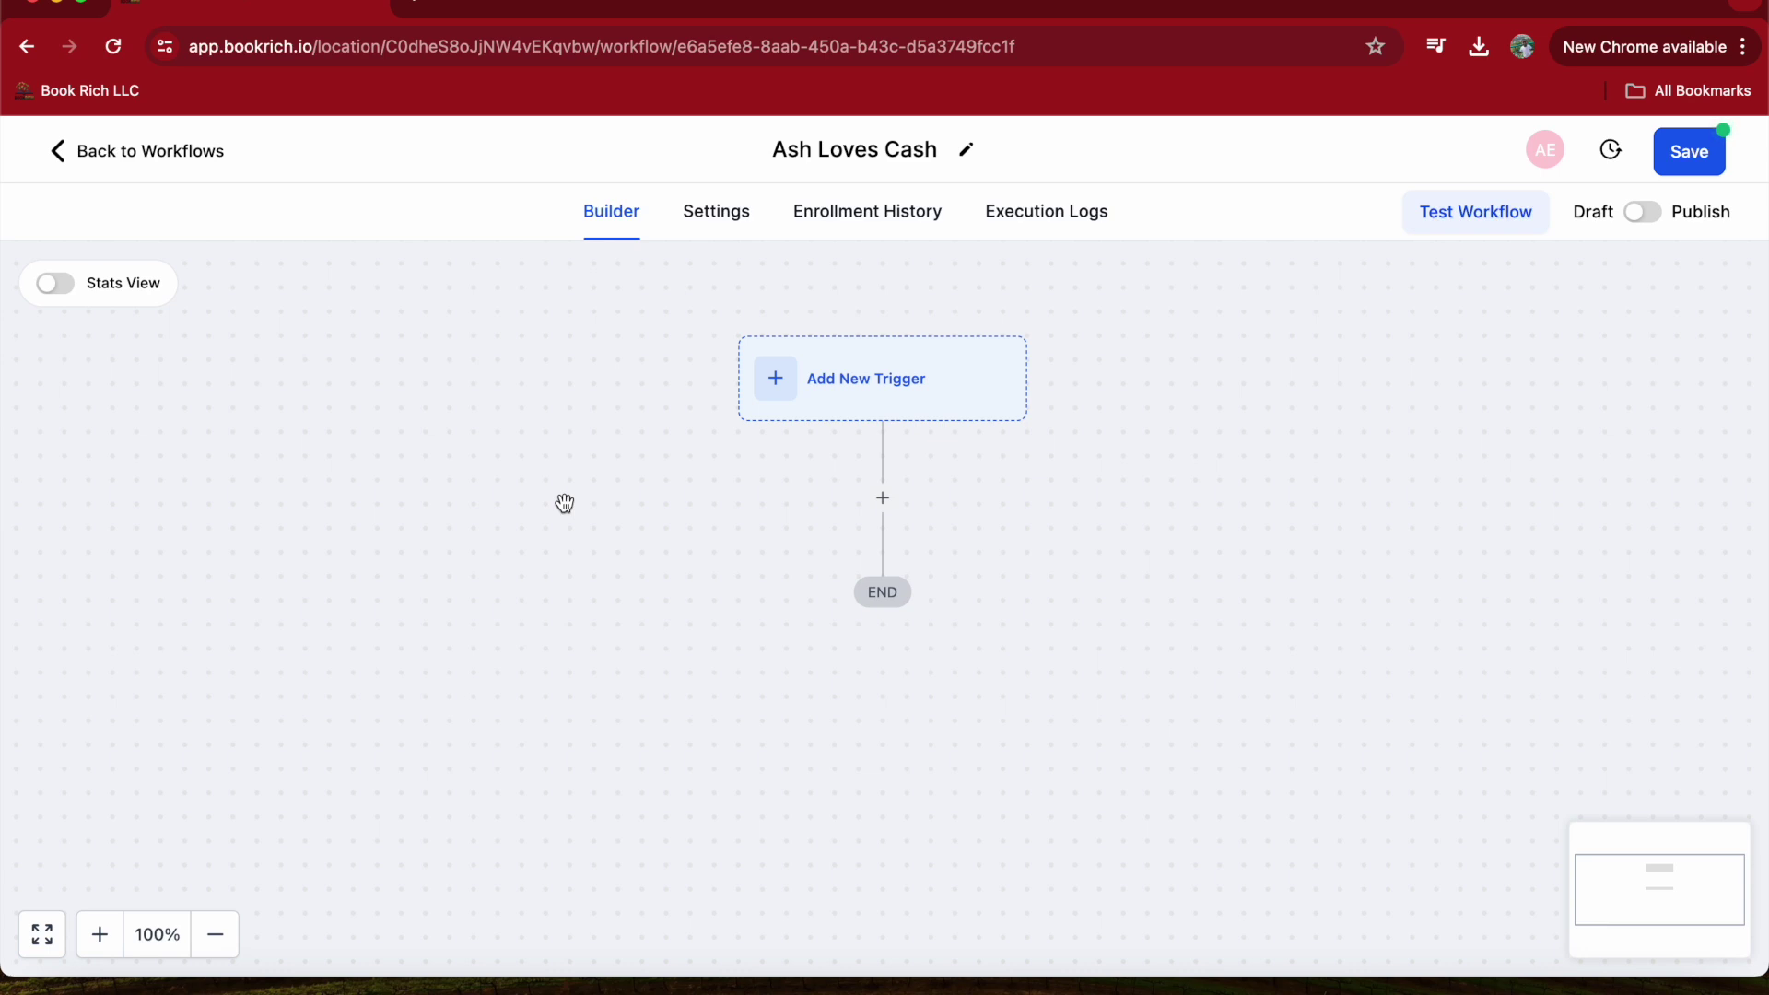
left_click(779, 389)
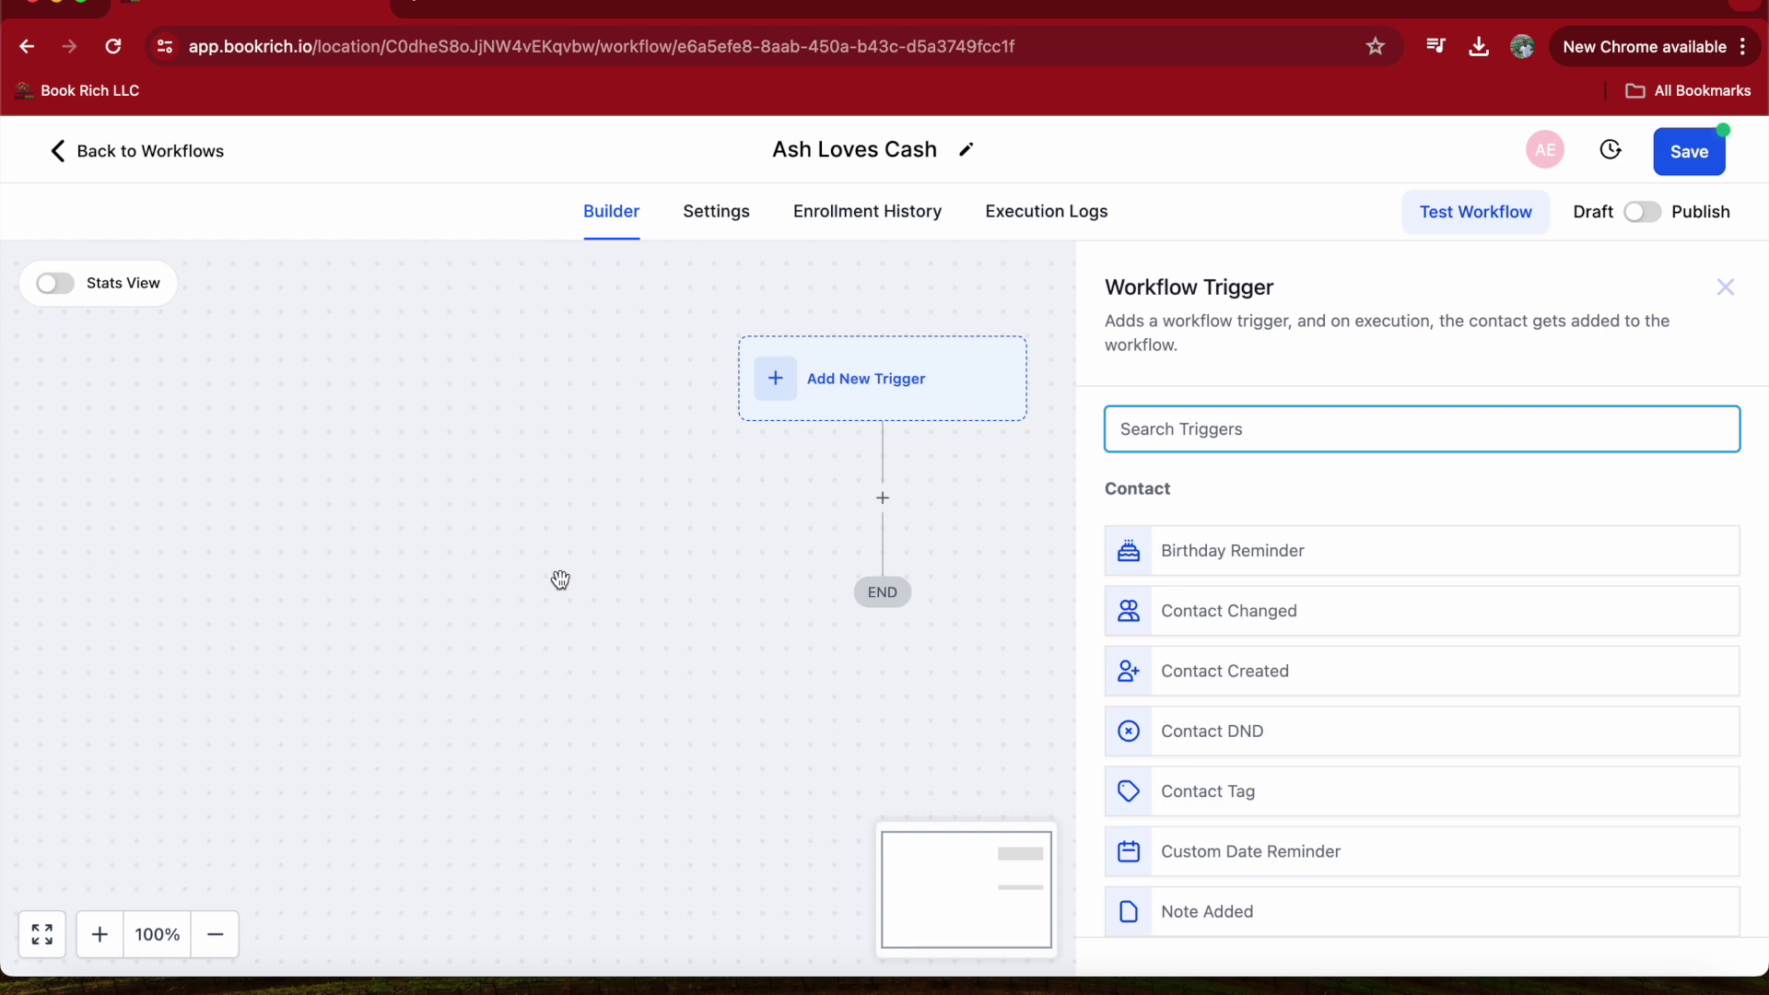
- Search the triggers for 'For' and choose Form Submitted
type("Fom")
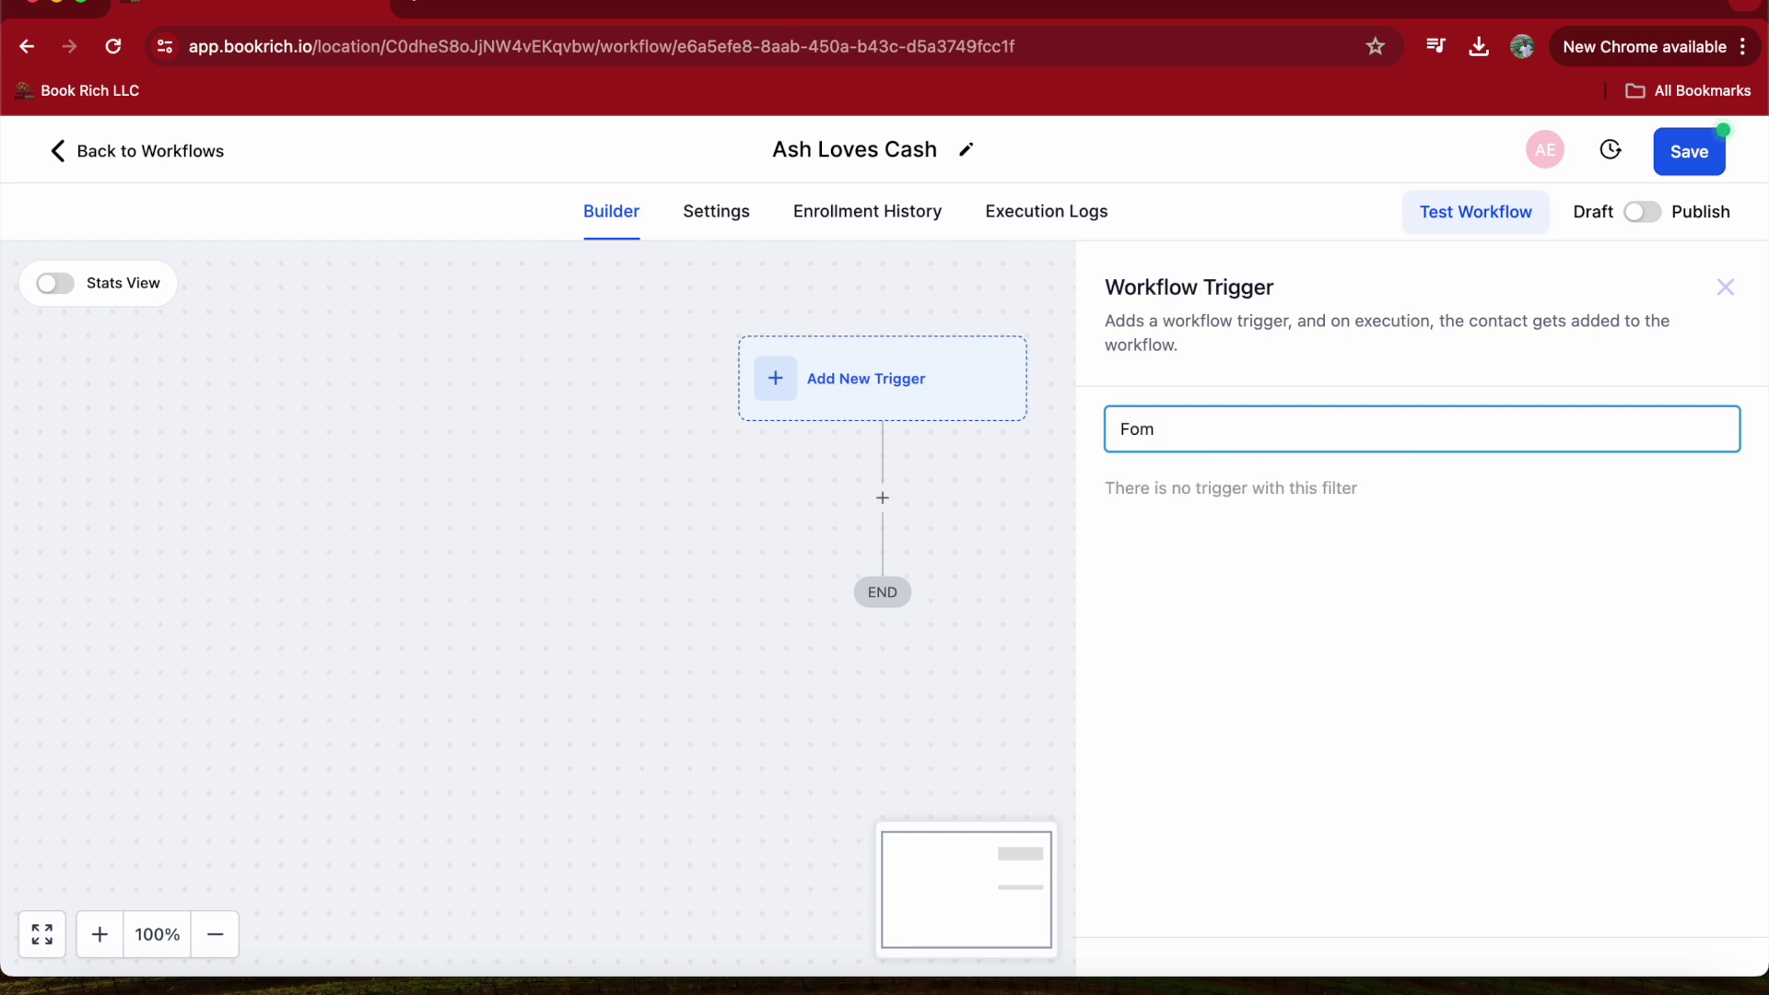
key("BackSpace")
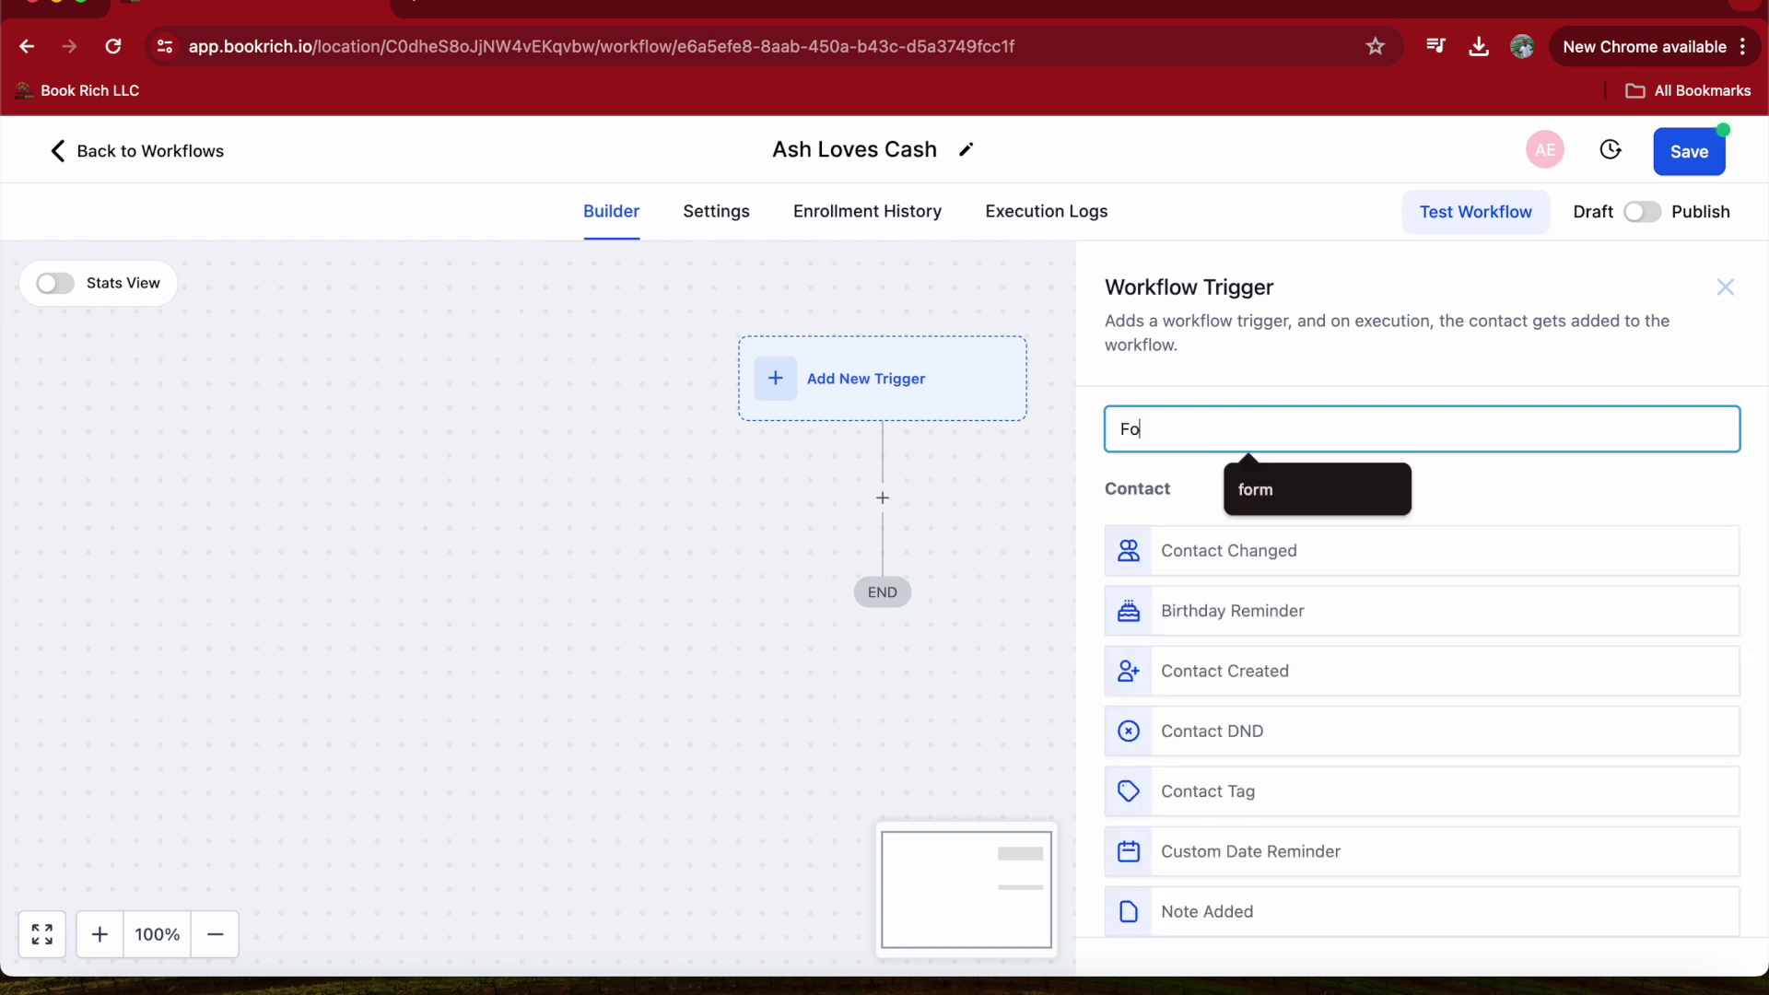
type("r")
left_click(1158, 550)
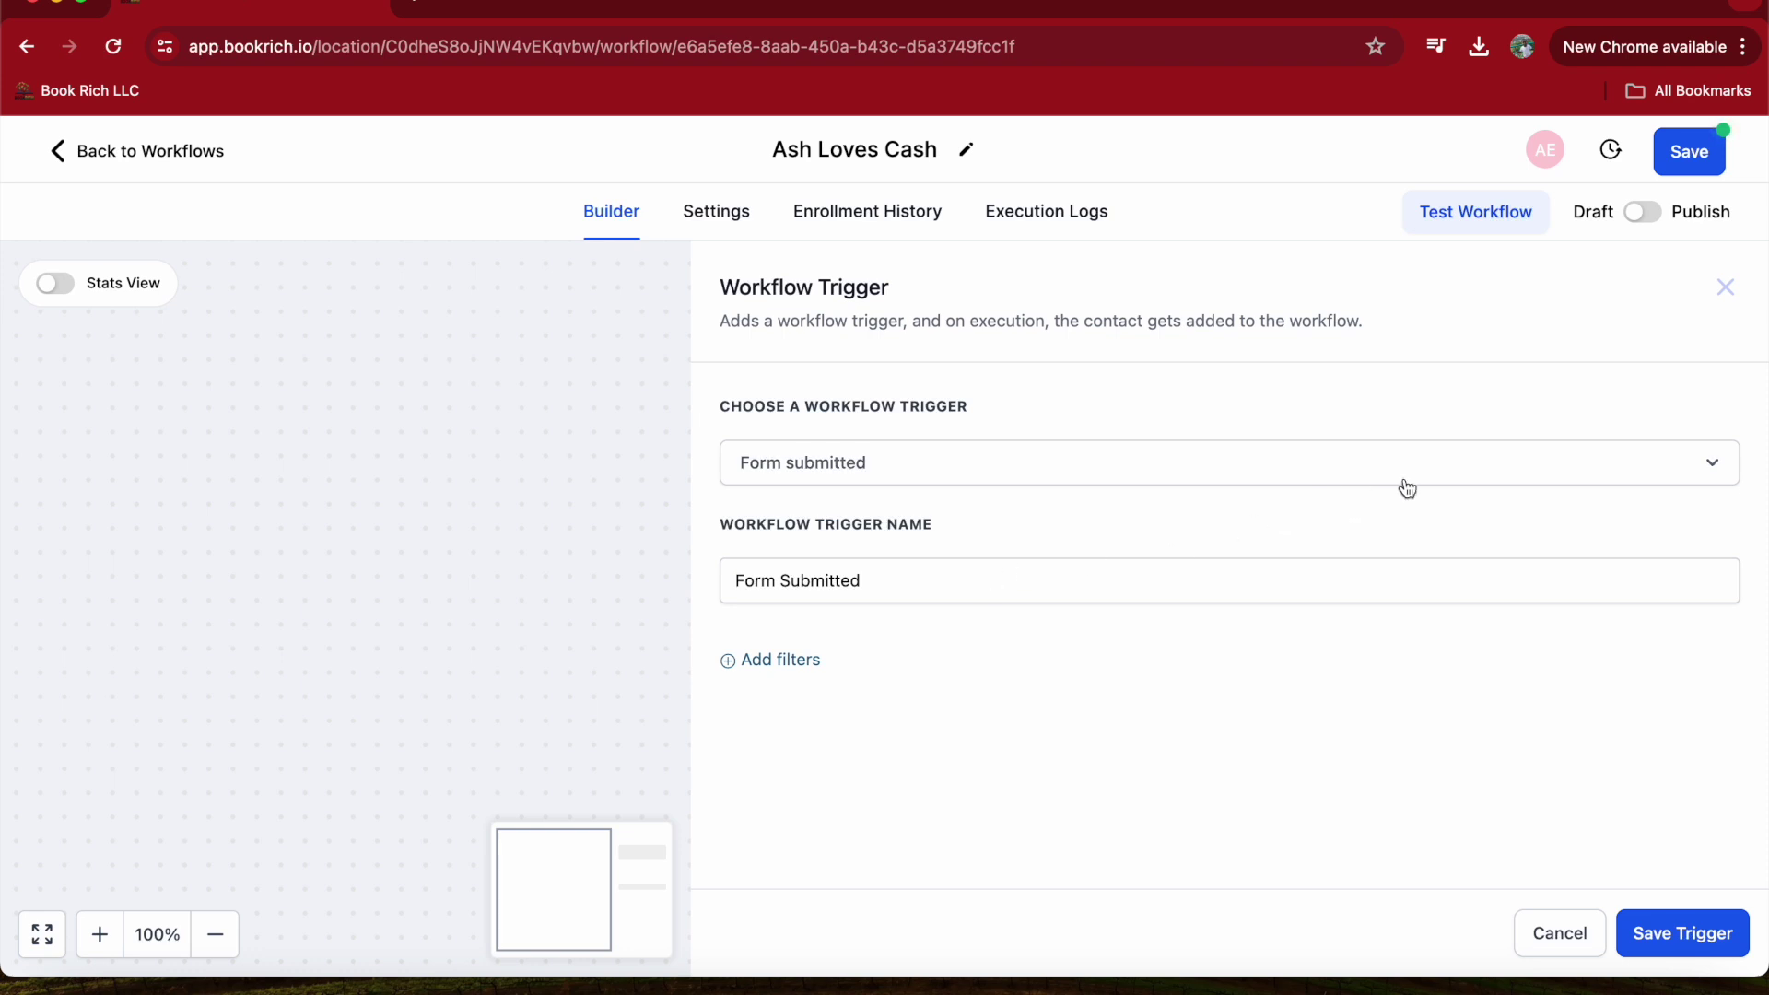
- Switch the trigger type to Contact Created and save the trigger
left_click(1714, 464)
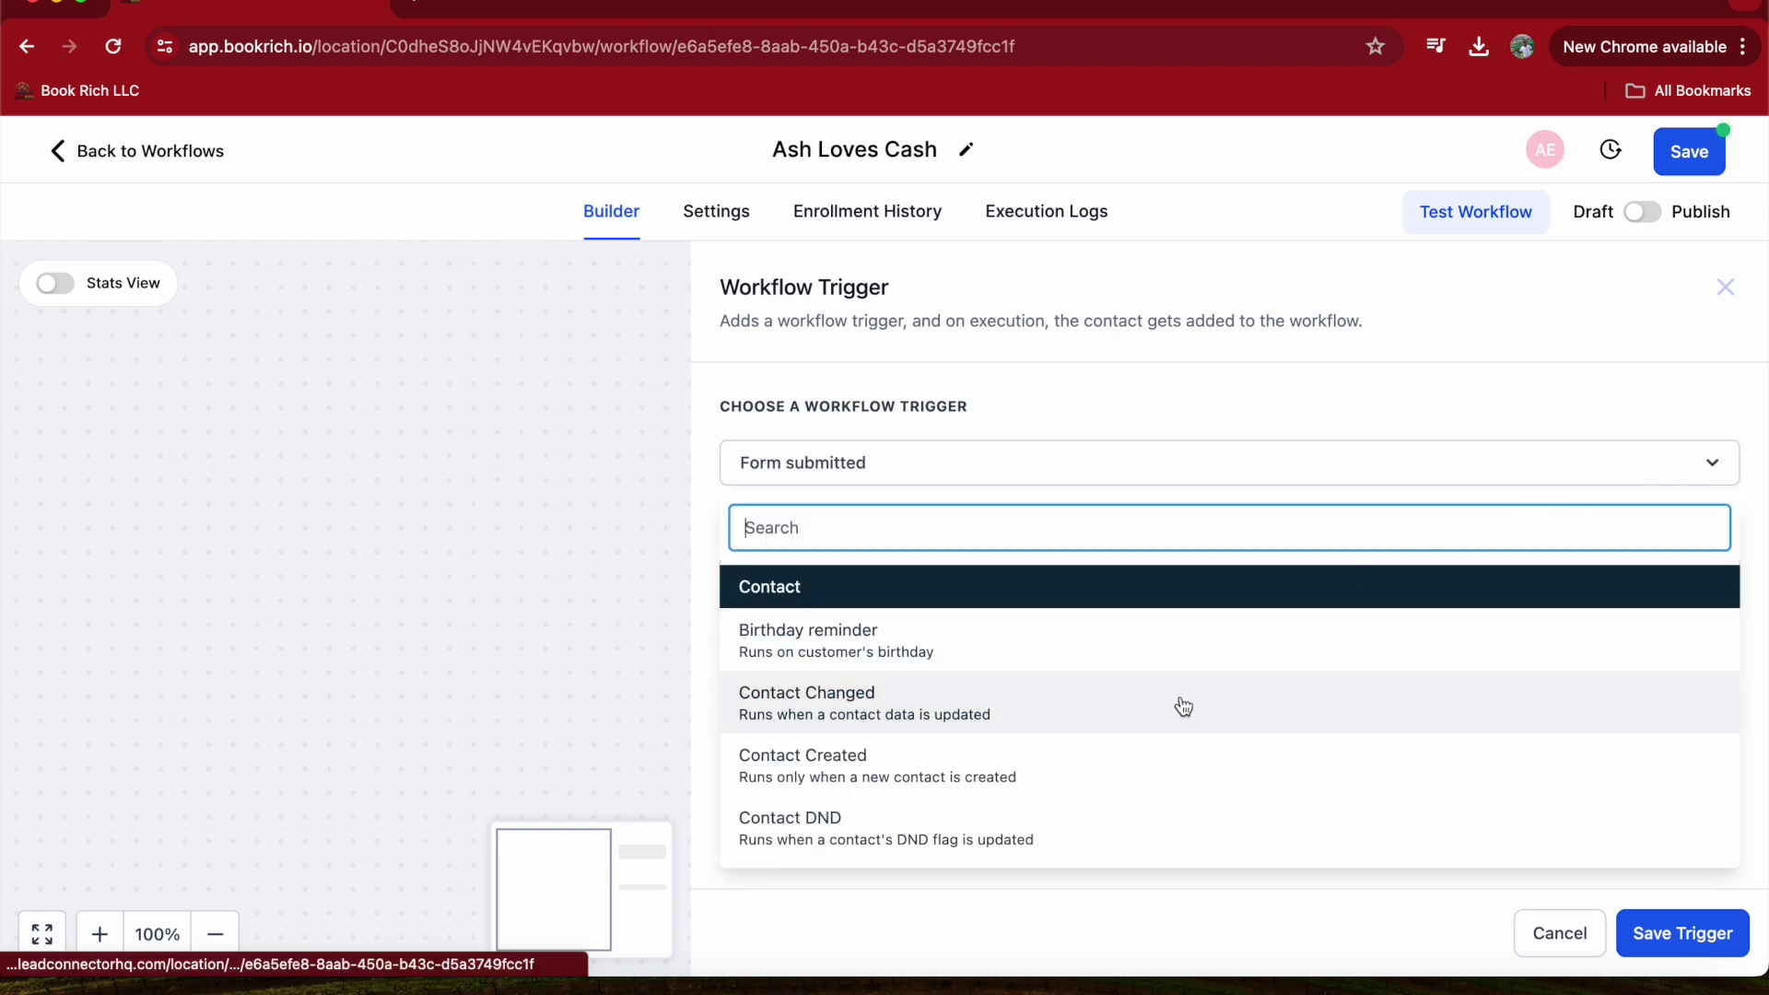
scroll(1106, 774, "down", 3)
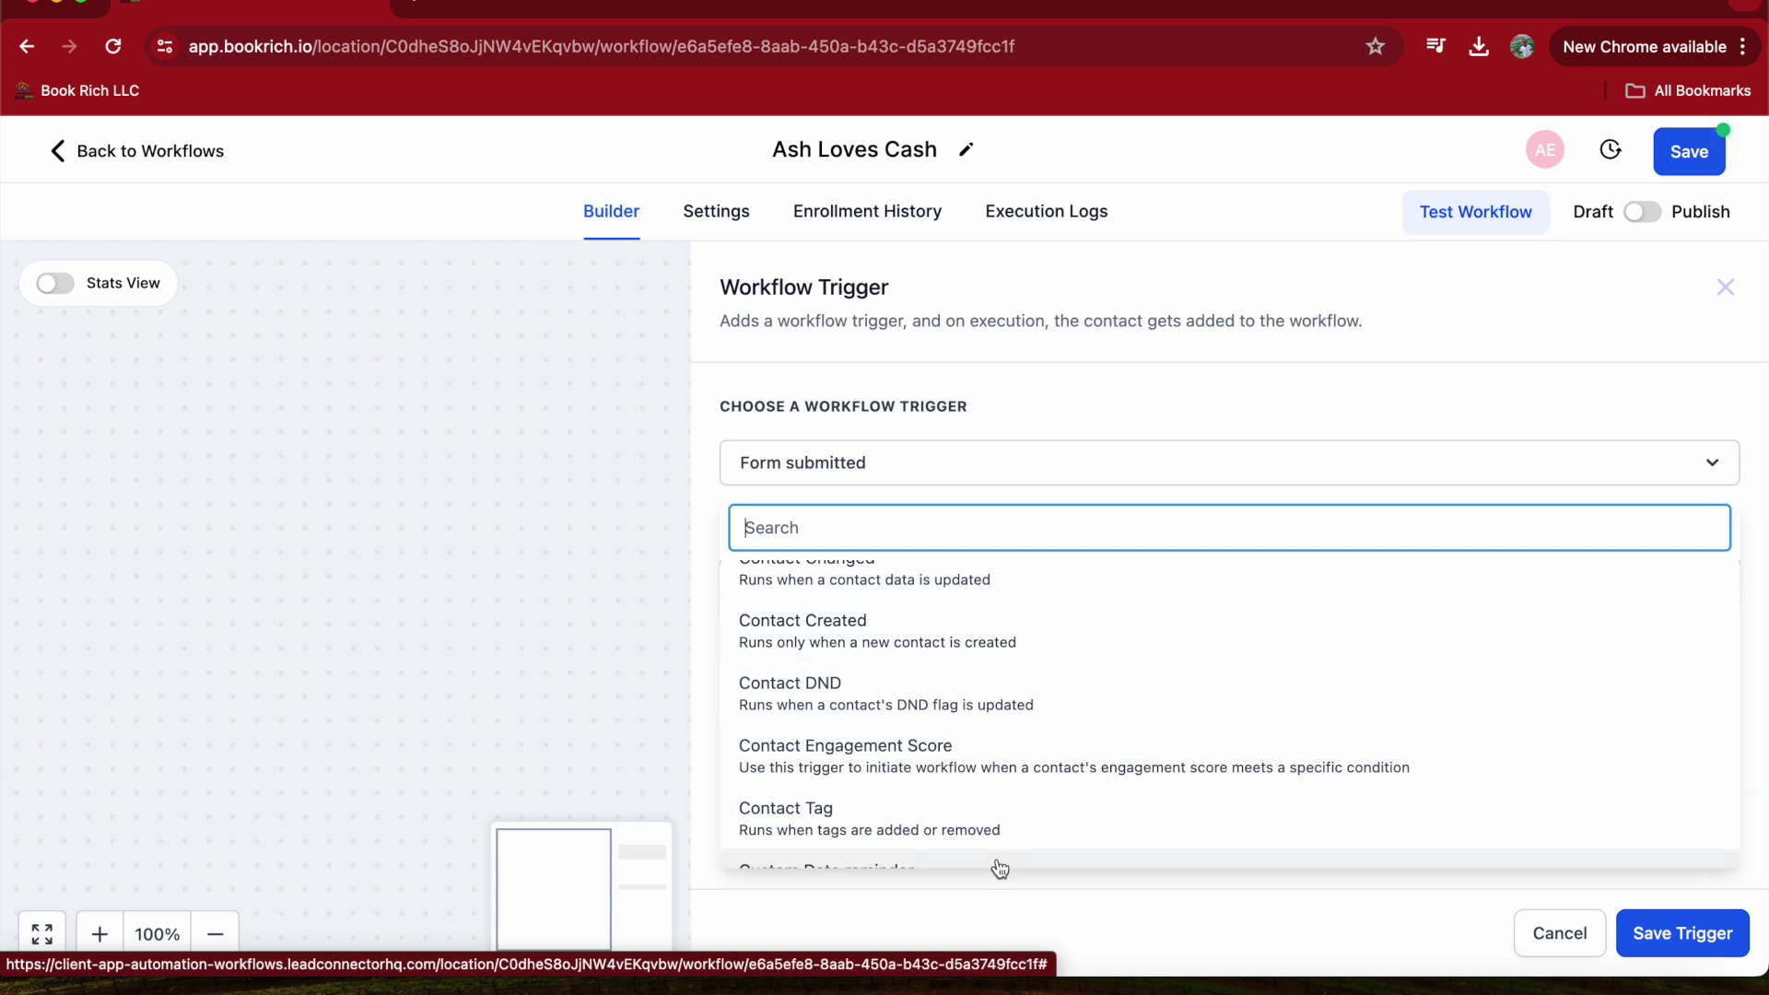
left_click(945, 651)
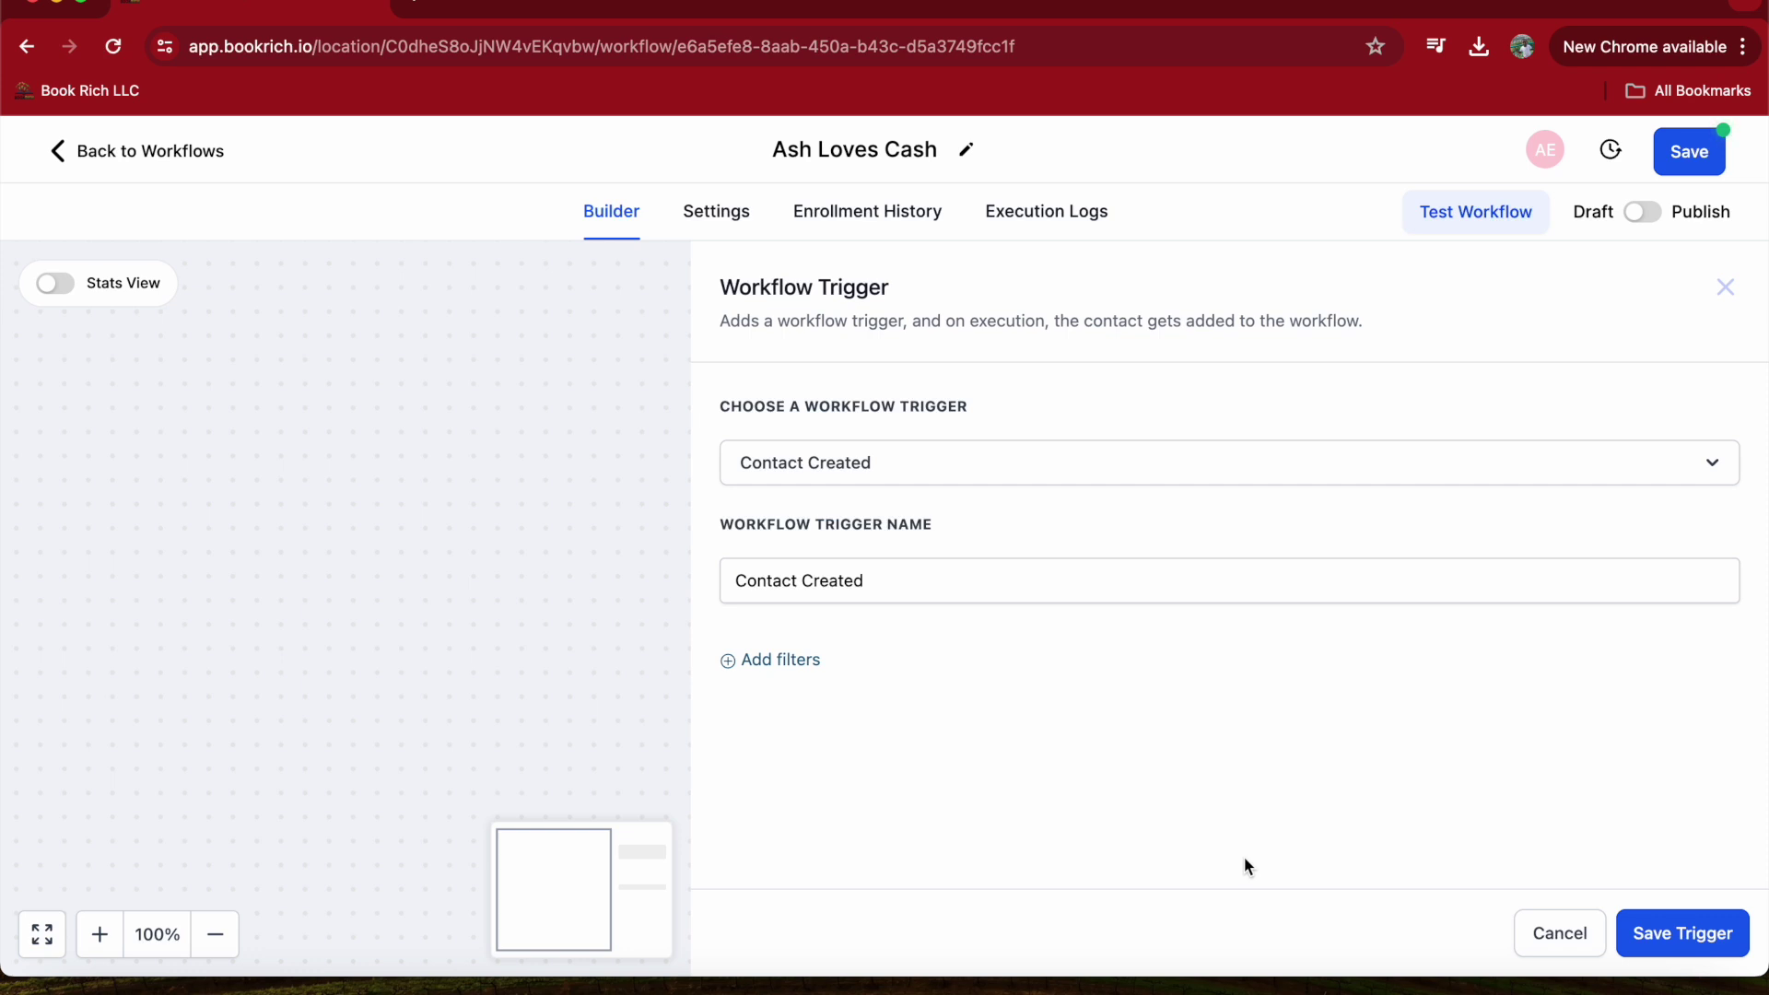
left_click(1672, 947)
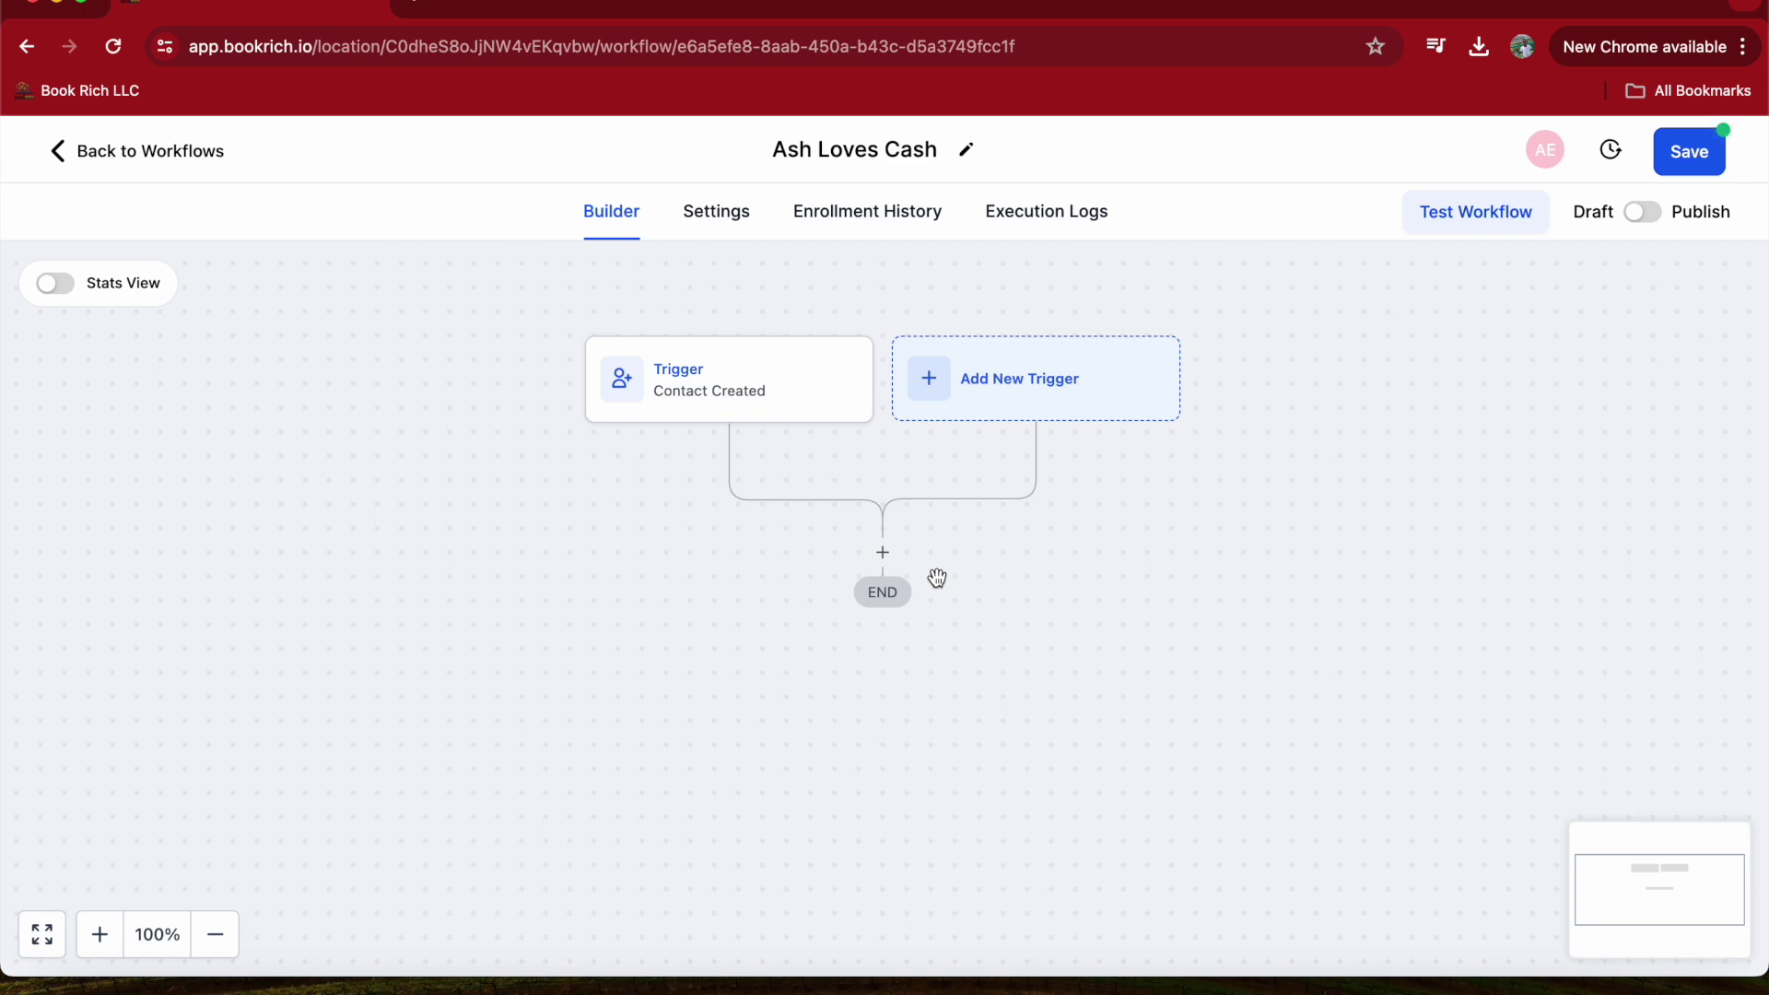
left_click(883, 552)
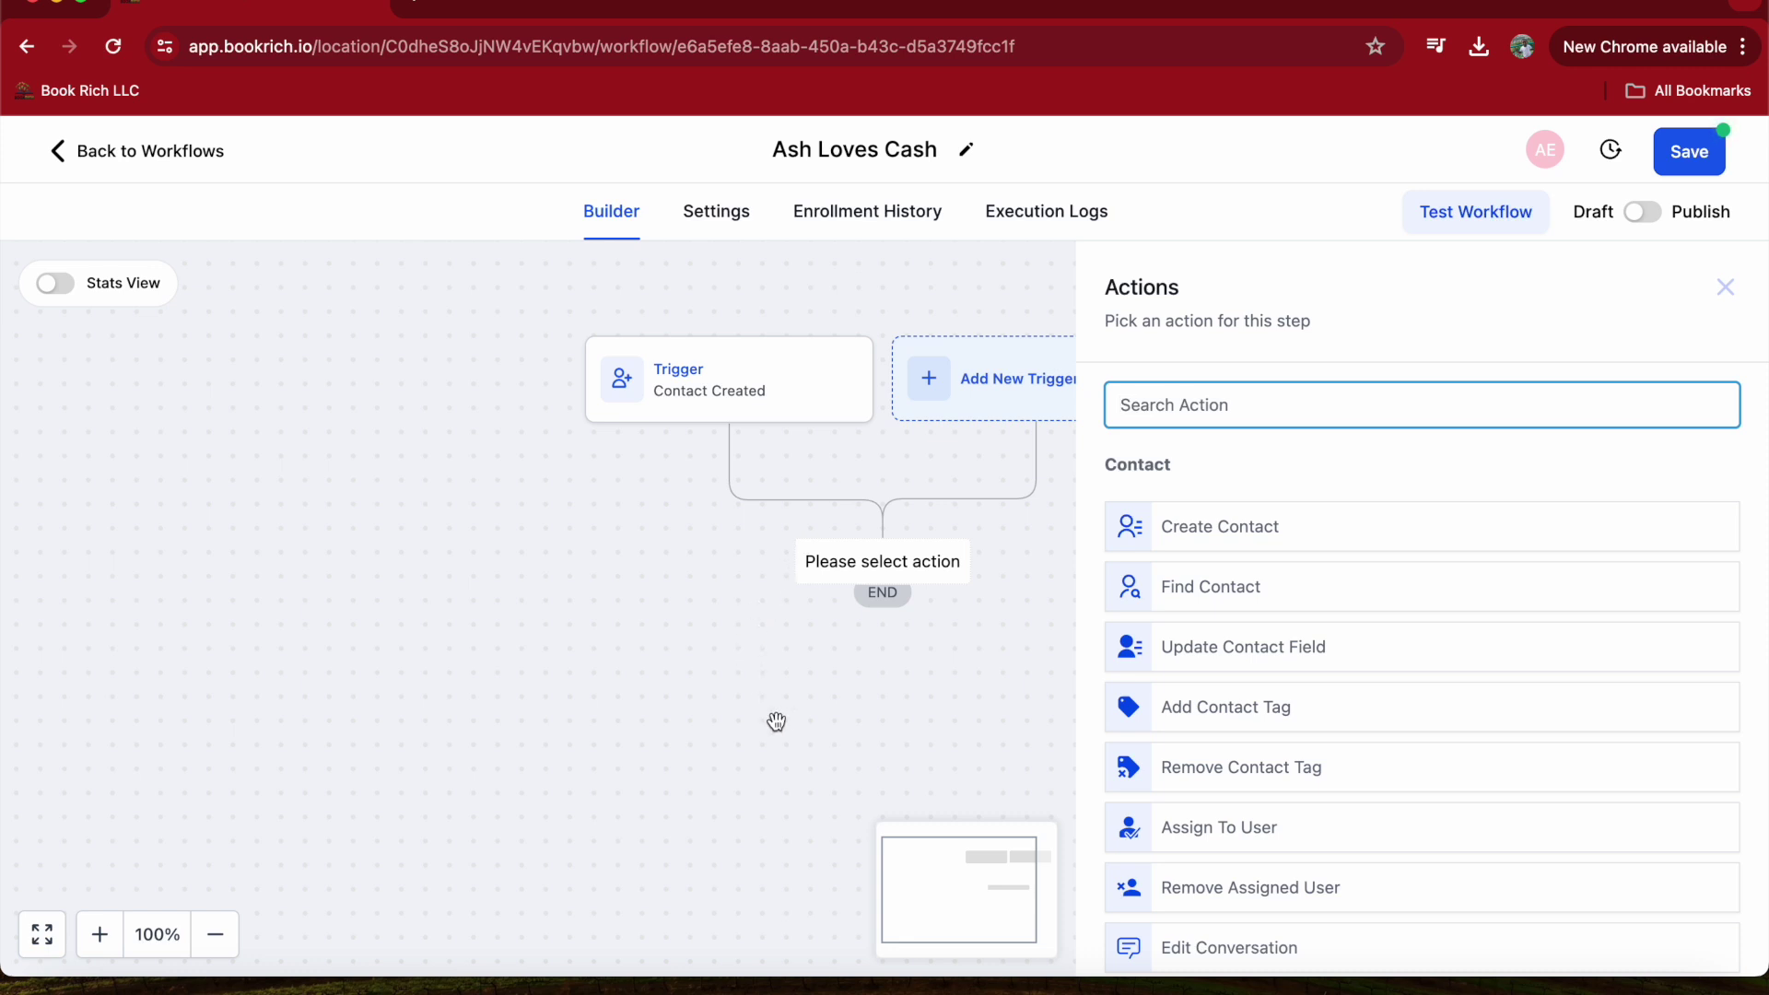
- Search the action list for 'Ema'
type("E")
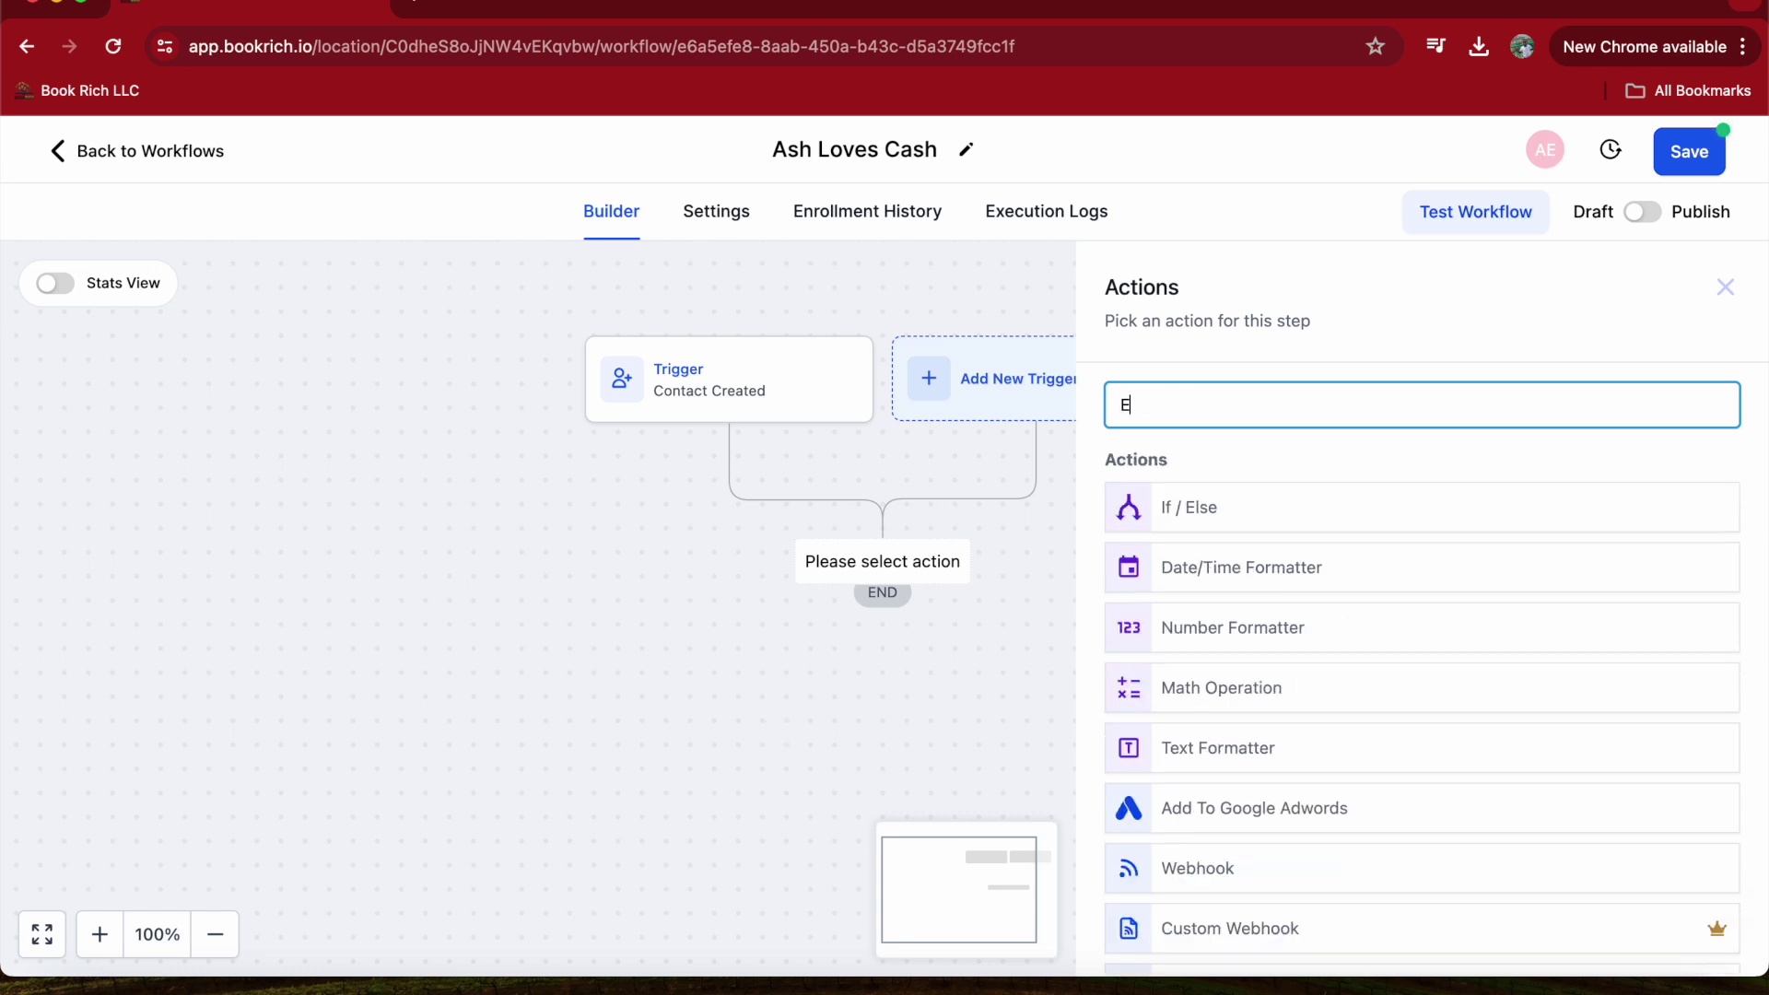
type("ma")
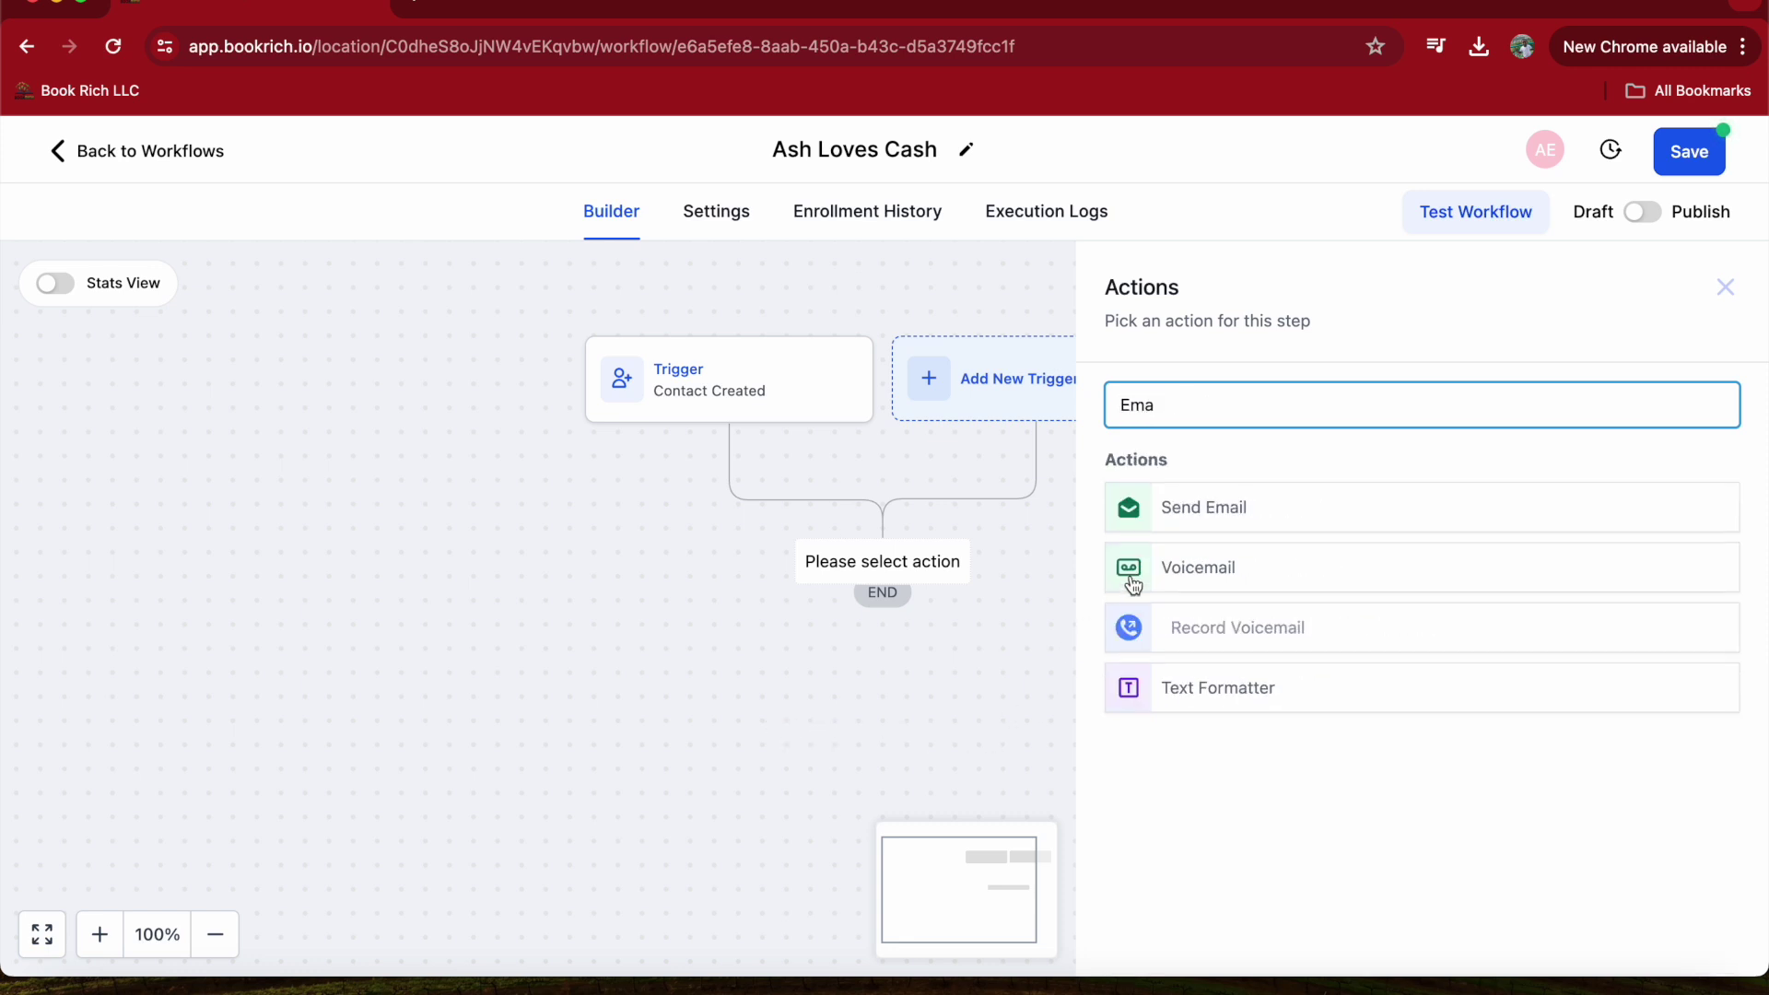
- Add a Send Email action after the Contact Created trigger
left_click(1216, 506)
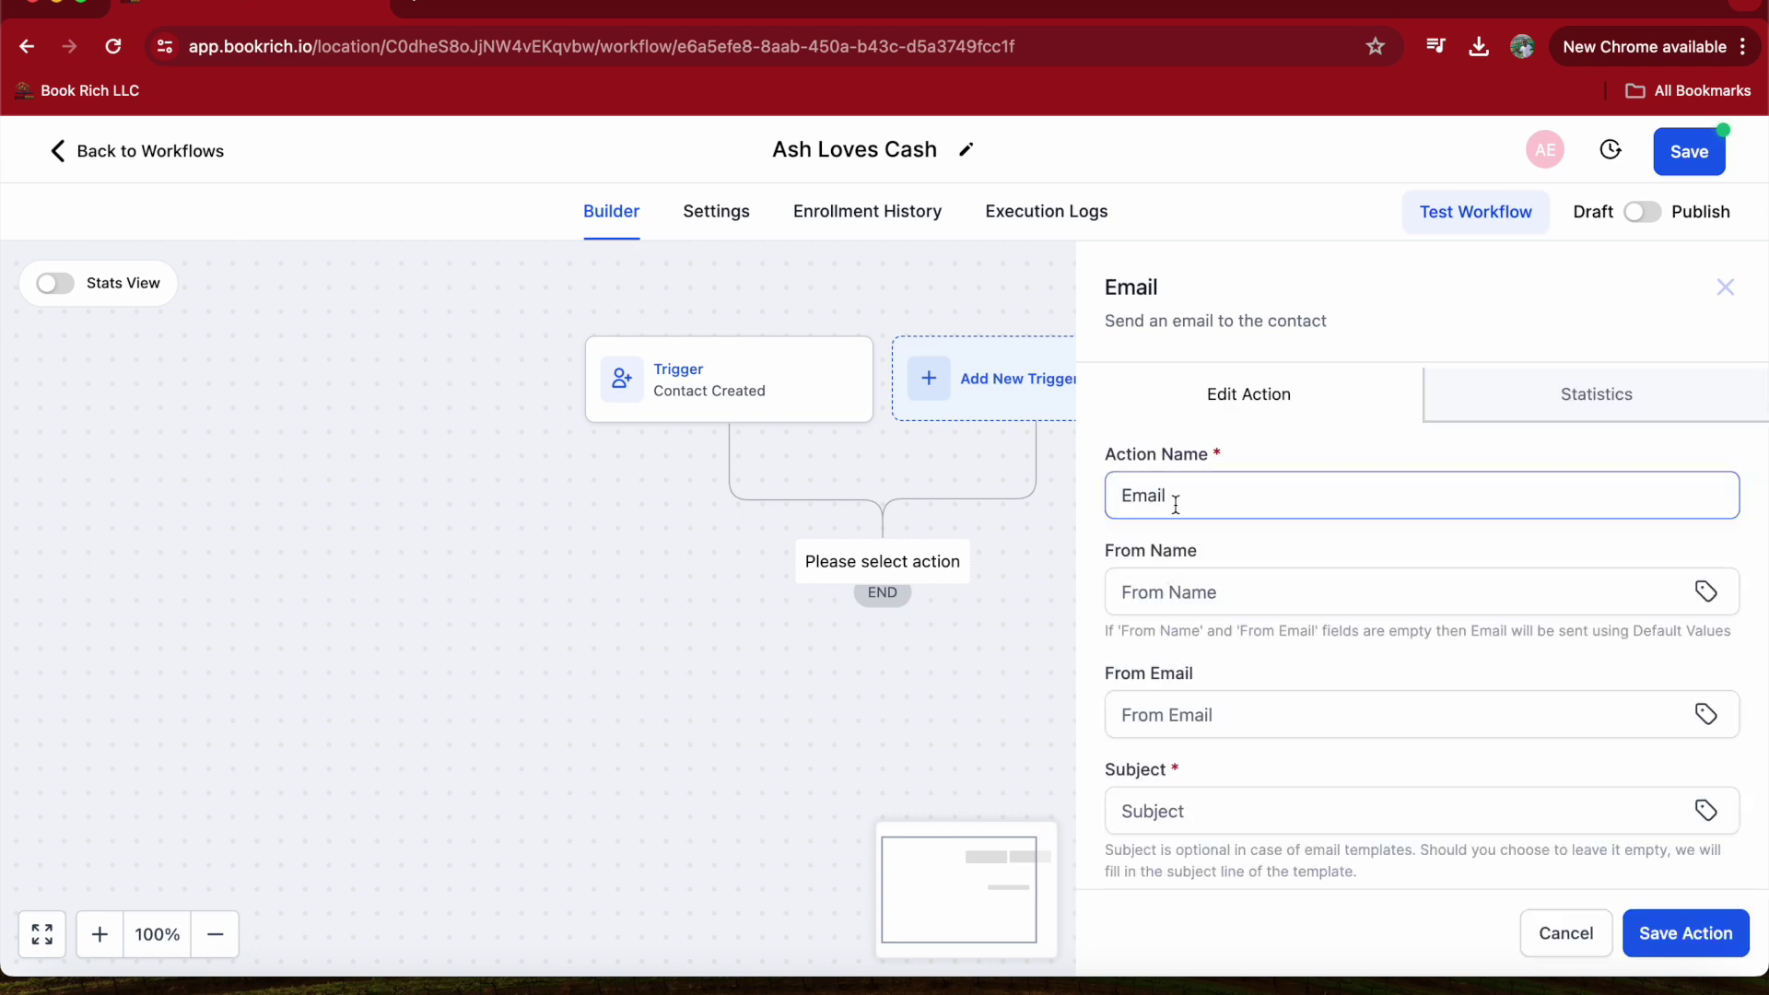
scroll(1144, 604, "down", 5)
scroll(1142, 609, "down", 2)
scroll(1145, 603, "up", 5)
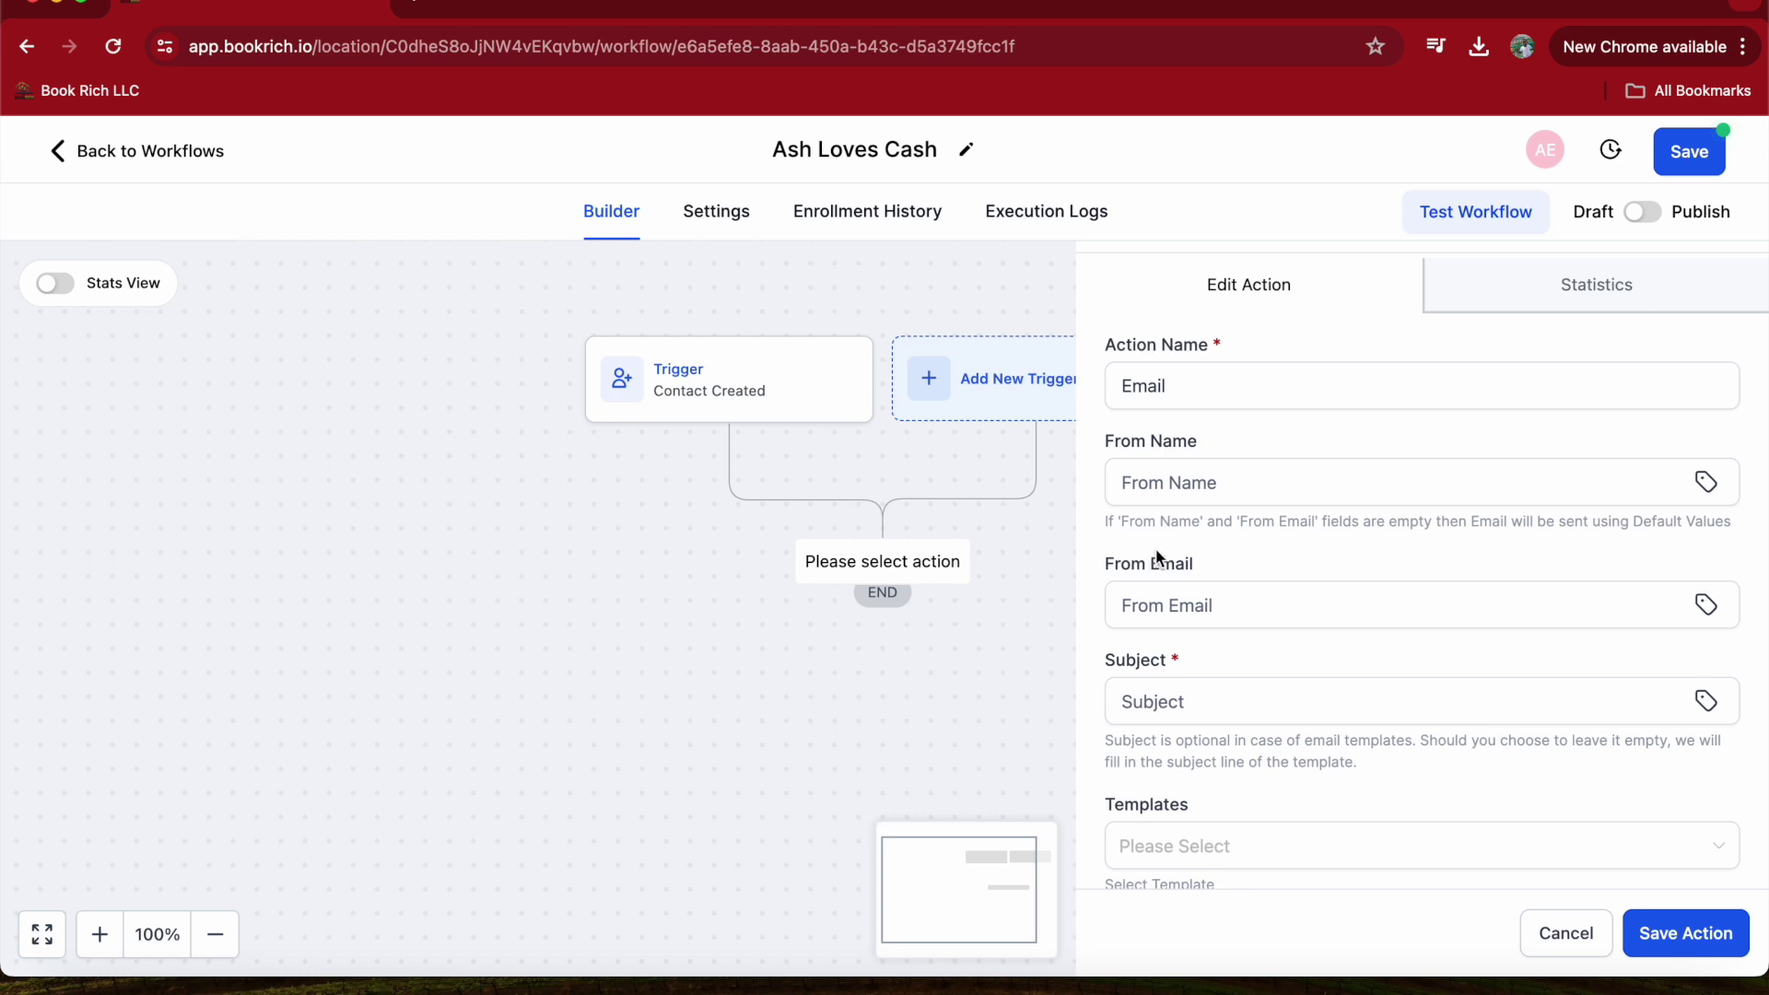
- Fill in the email's sender name using the suggested name
left_click(1179, 498)
left_click(1156, 534)
left_click(1169, 492)
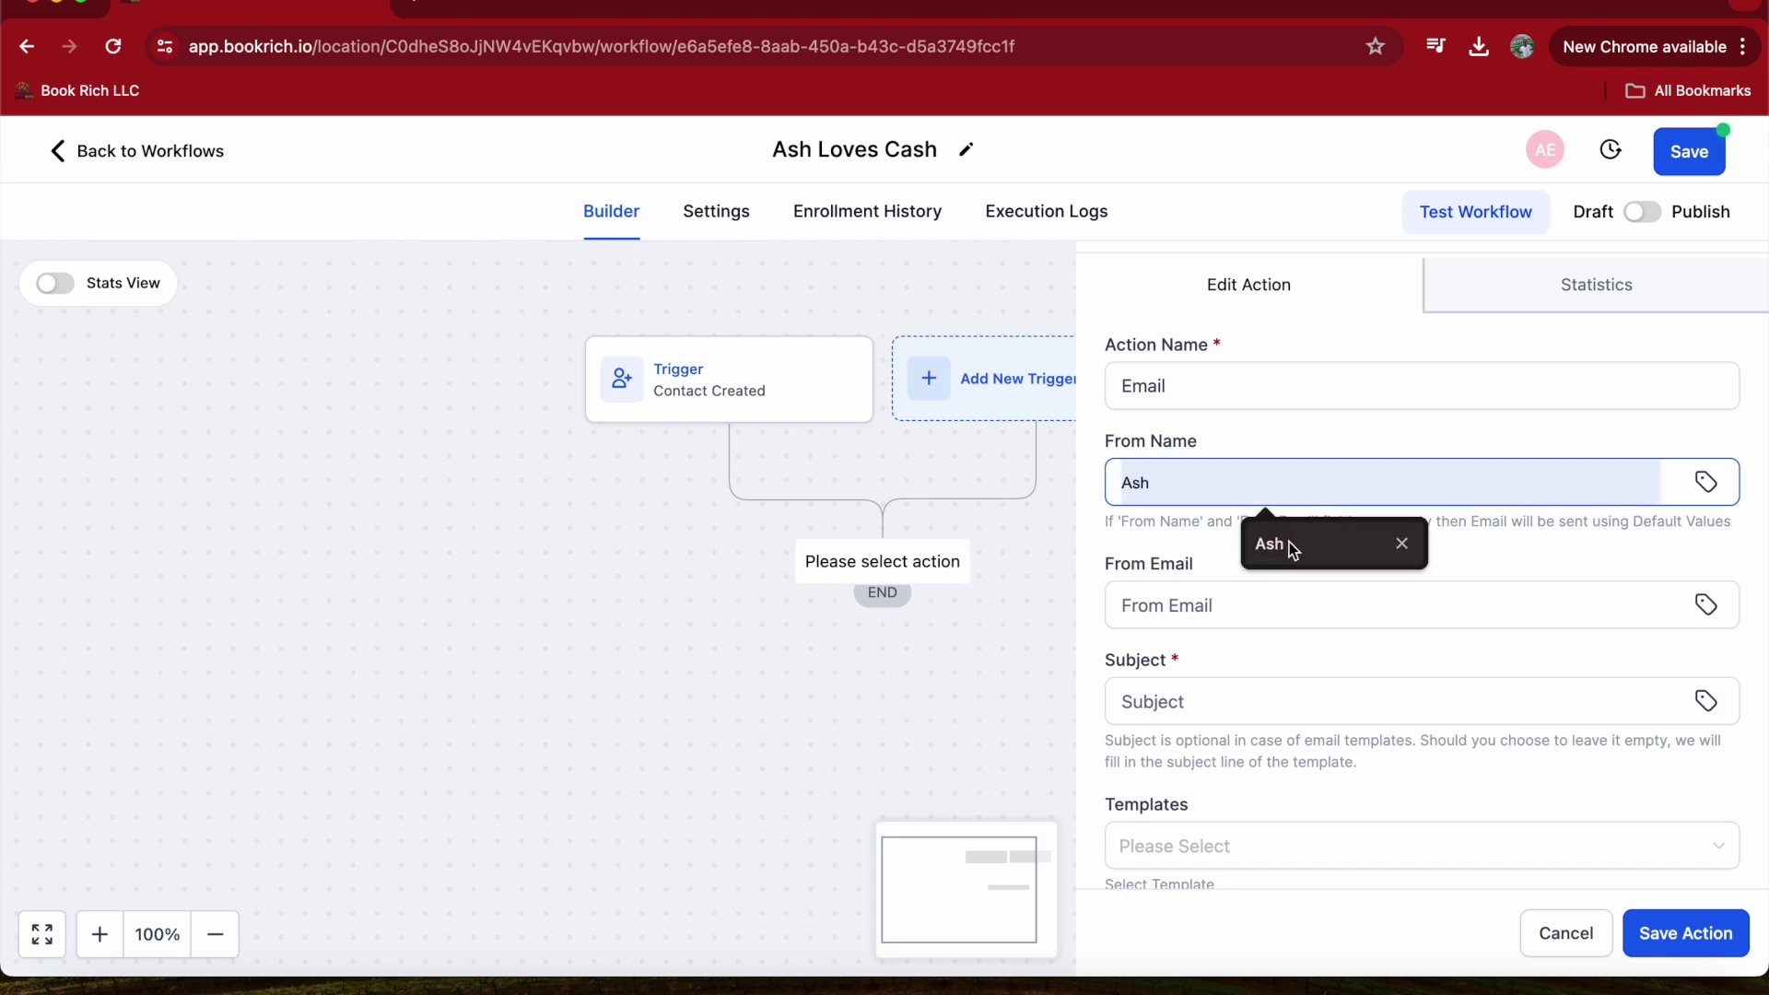
left_click(1290, 544)
left_click(1232, 604)
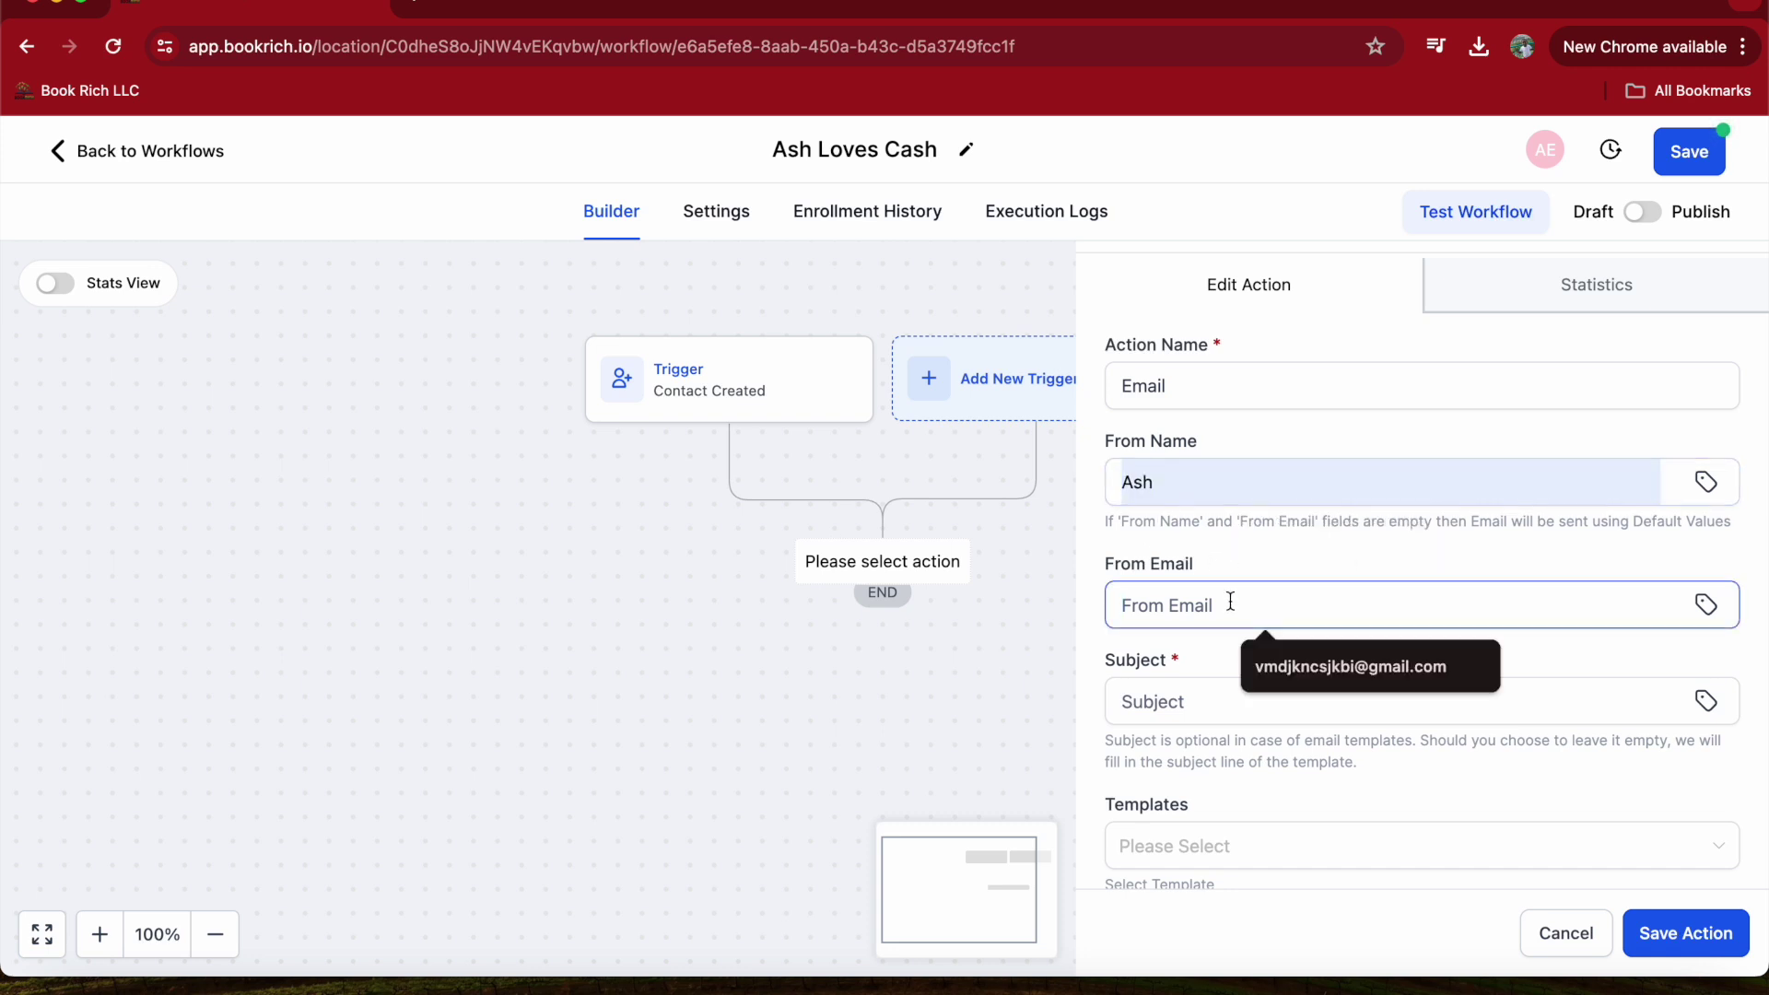
left_click(1473, 669)
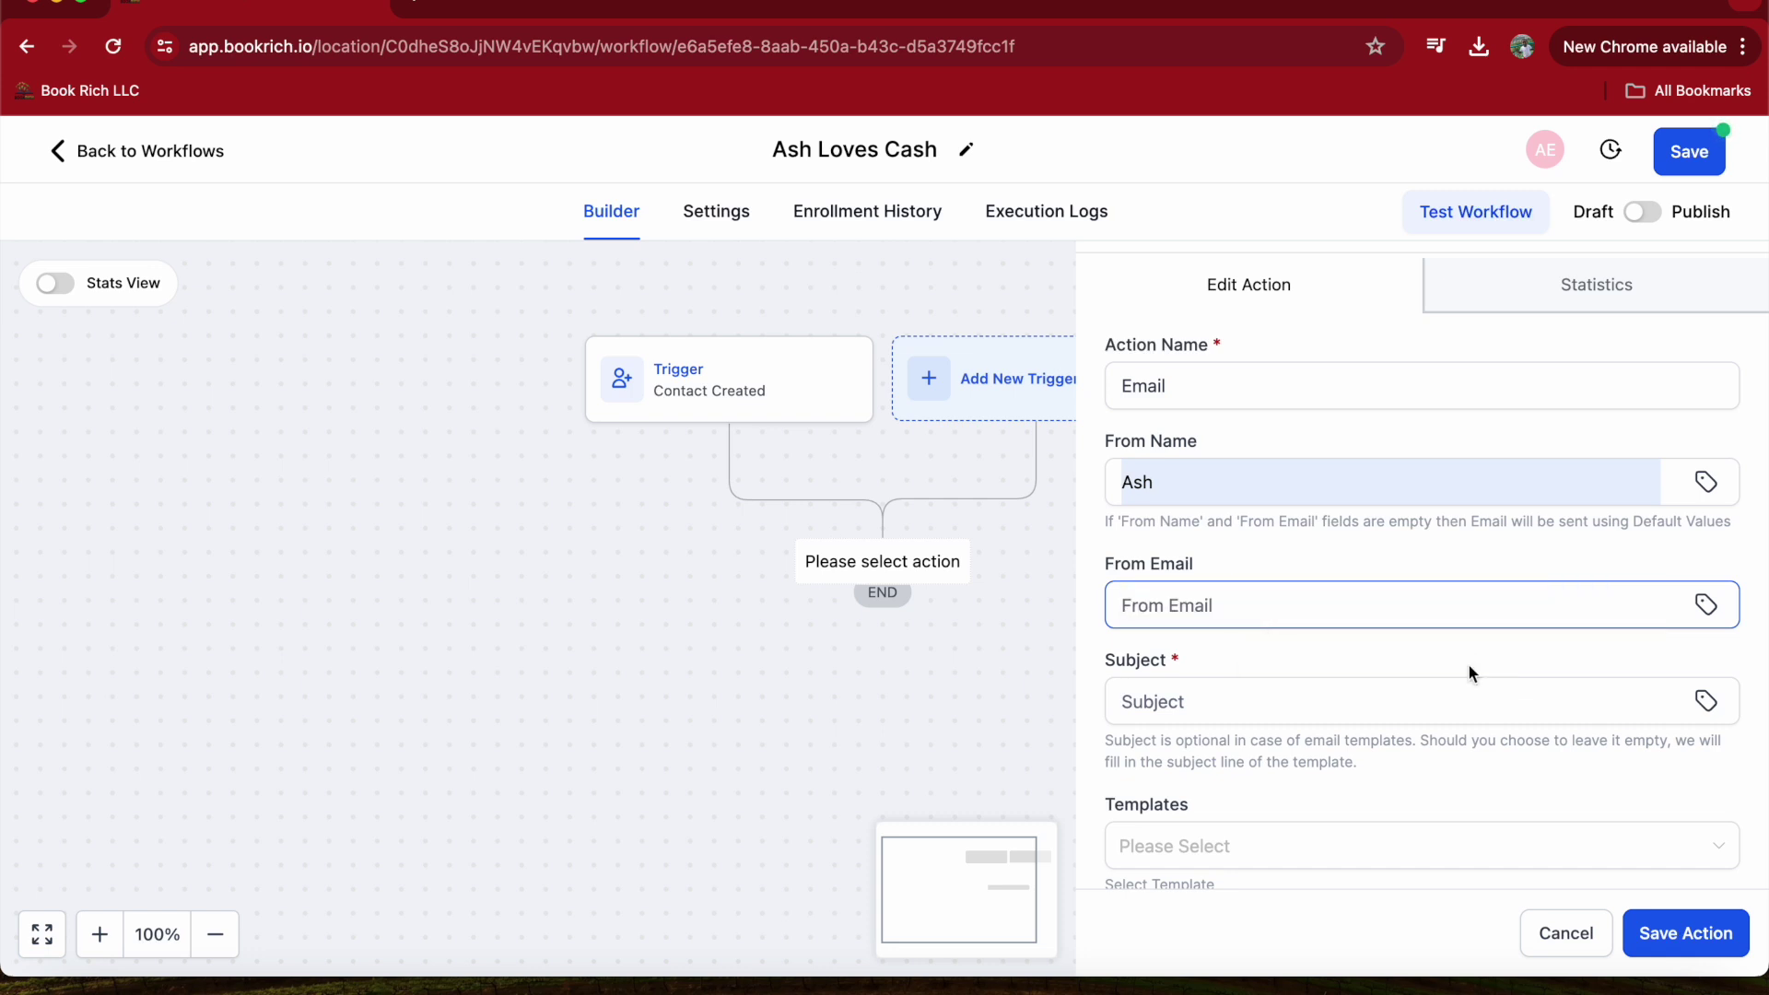
left_click_drag(1102, 576, 1214, 566)
left_click(1214, 566)
left_click_drag(1224, 442, 1103, 441)
left_click(1237, 432)
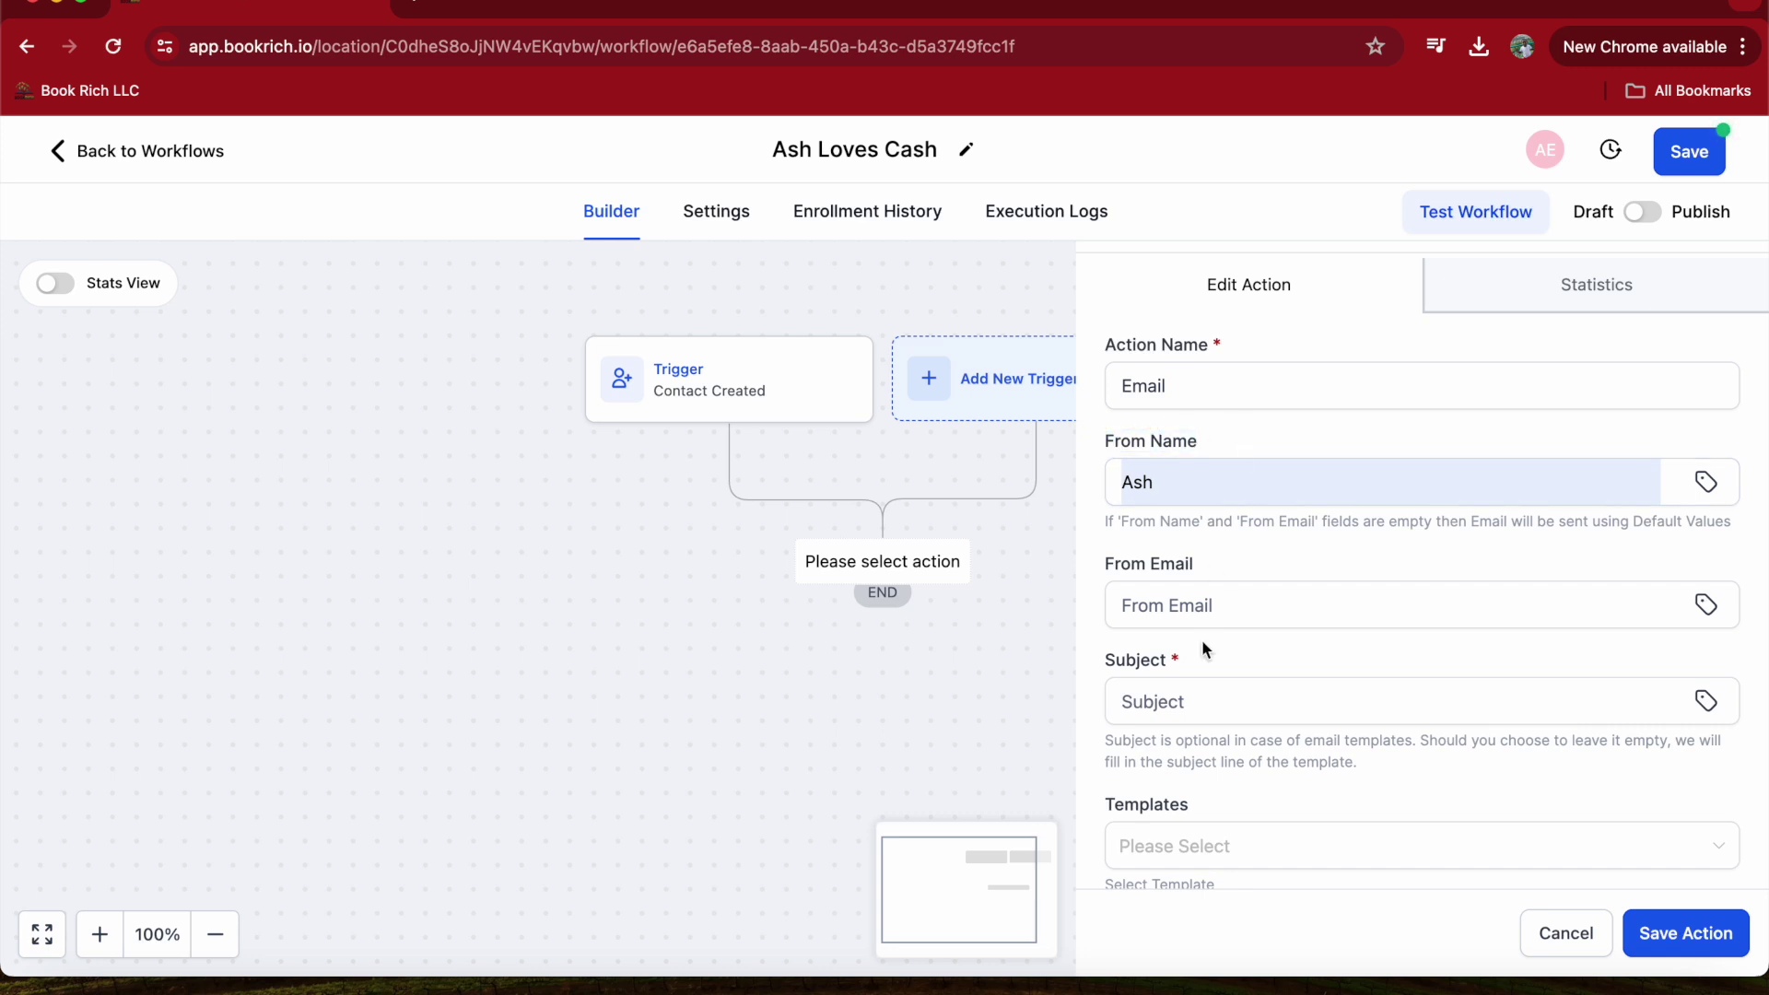
- Enter the sender's email address in the From Email field
left_click(1212, 616)
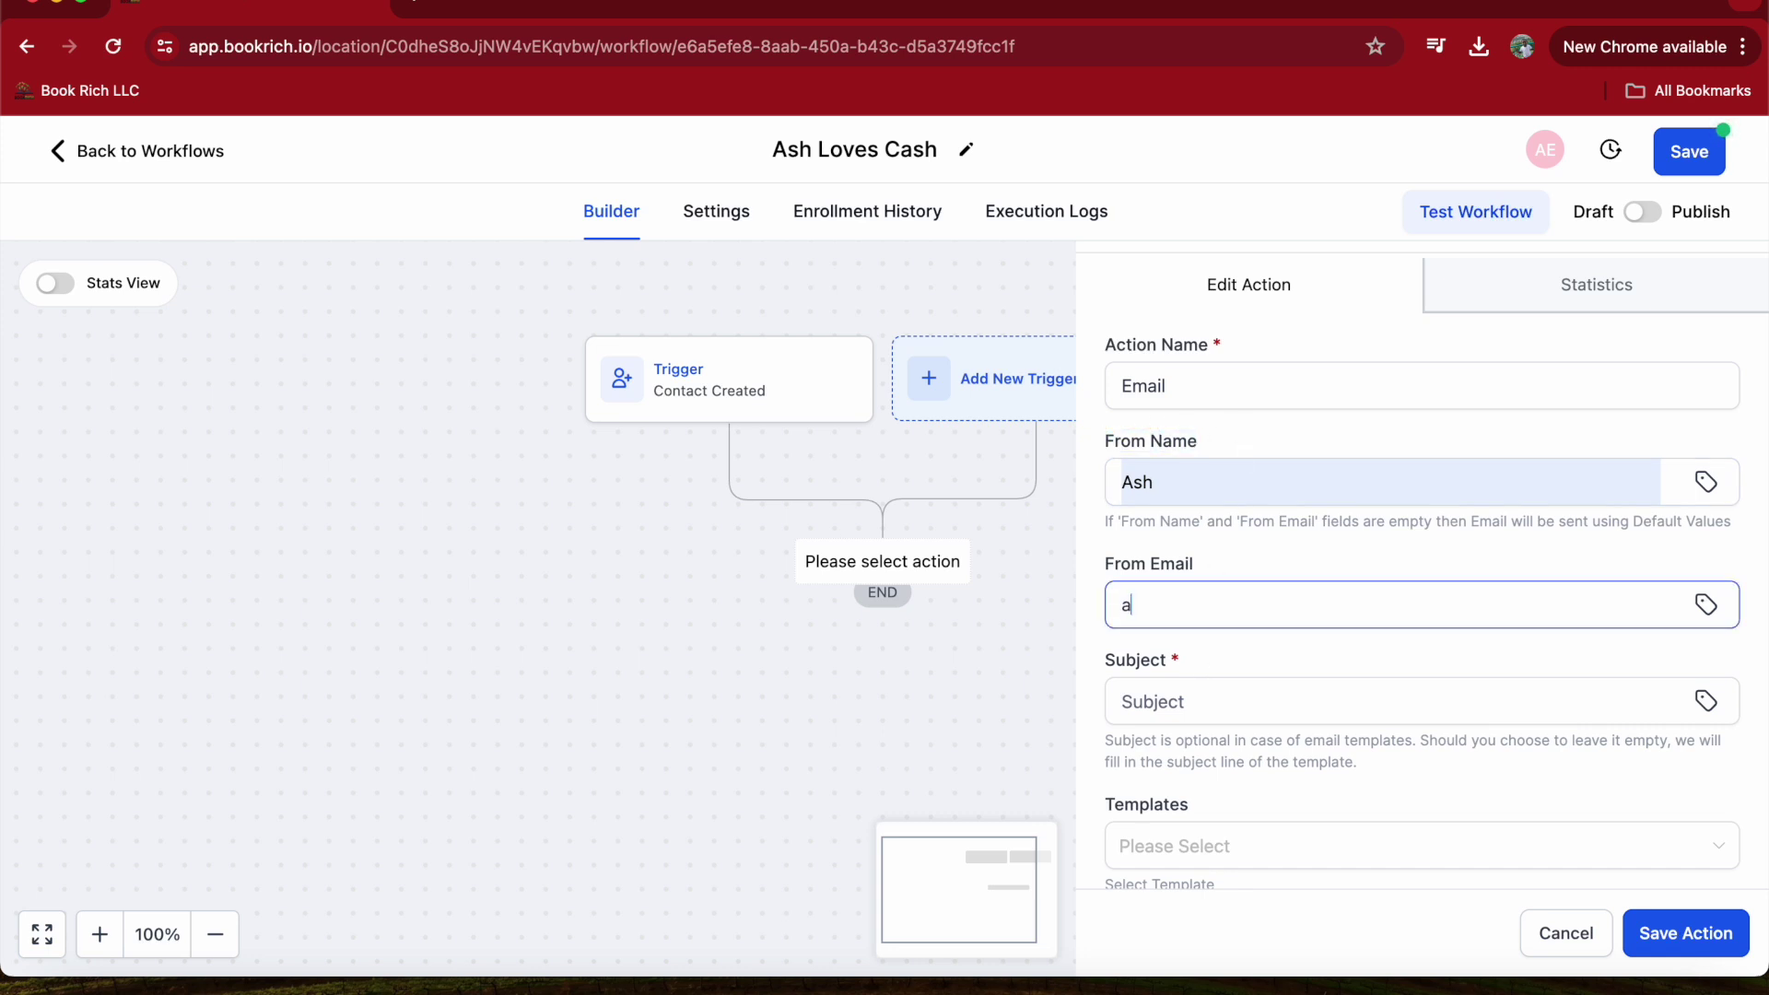
left_click(1327, 720)
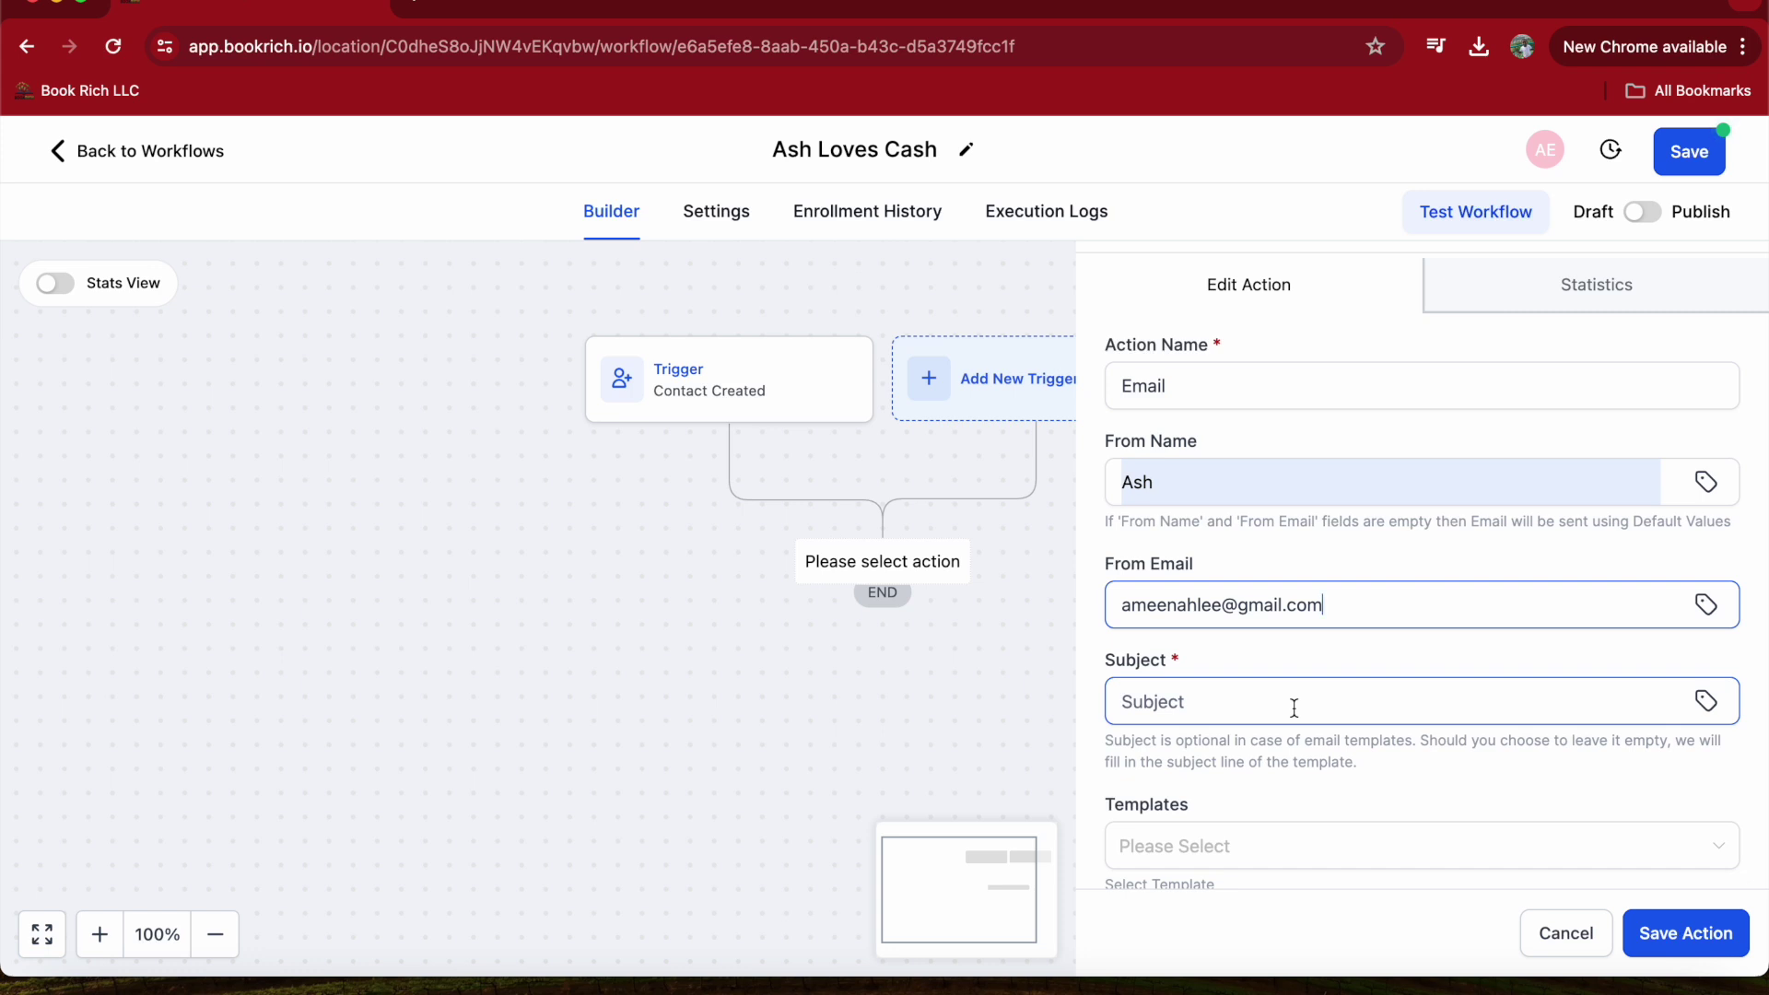
- Set the email subject to 'welcome' and leave the template empty
scroll(1294, 708, "down", 8)
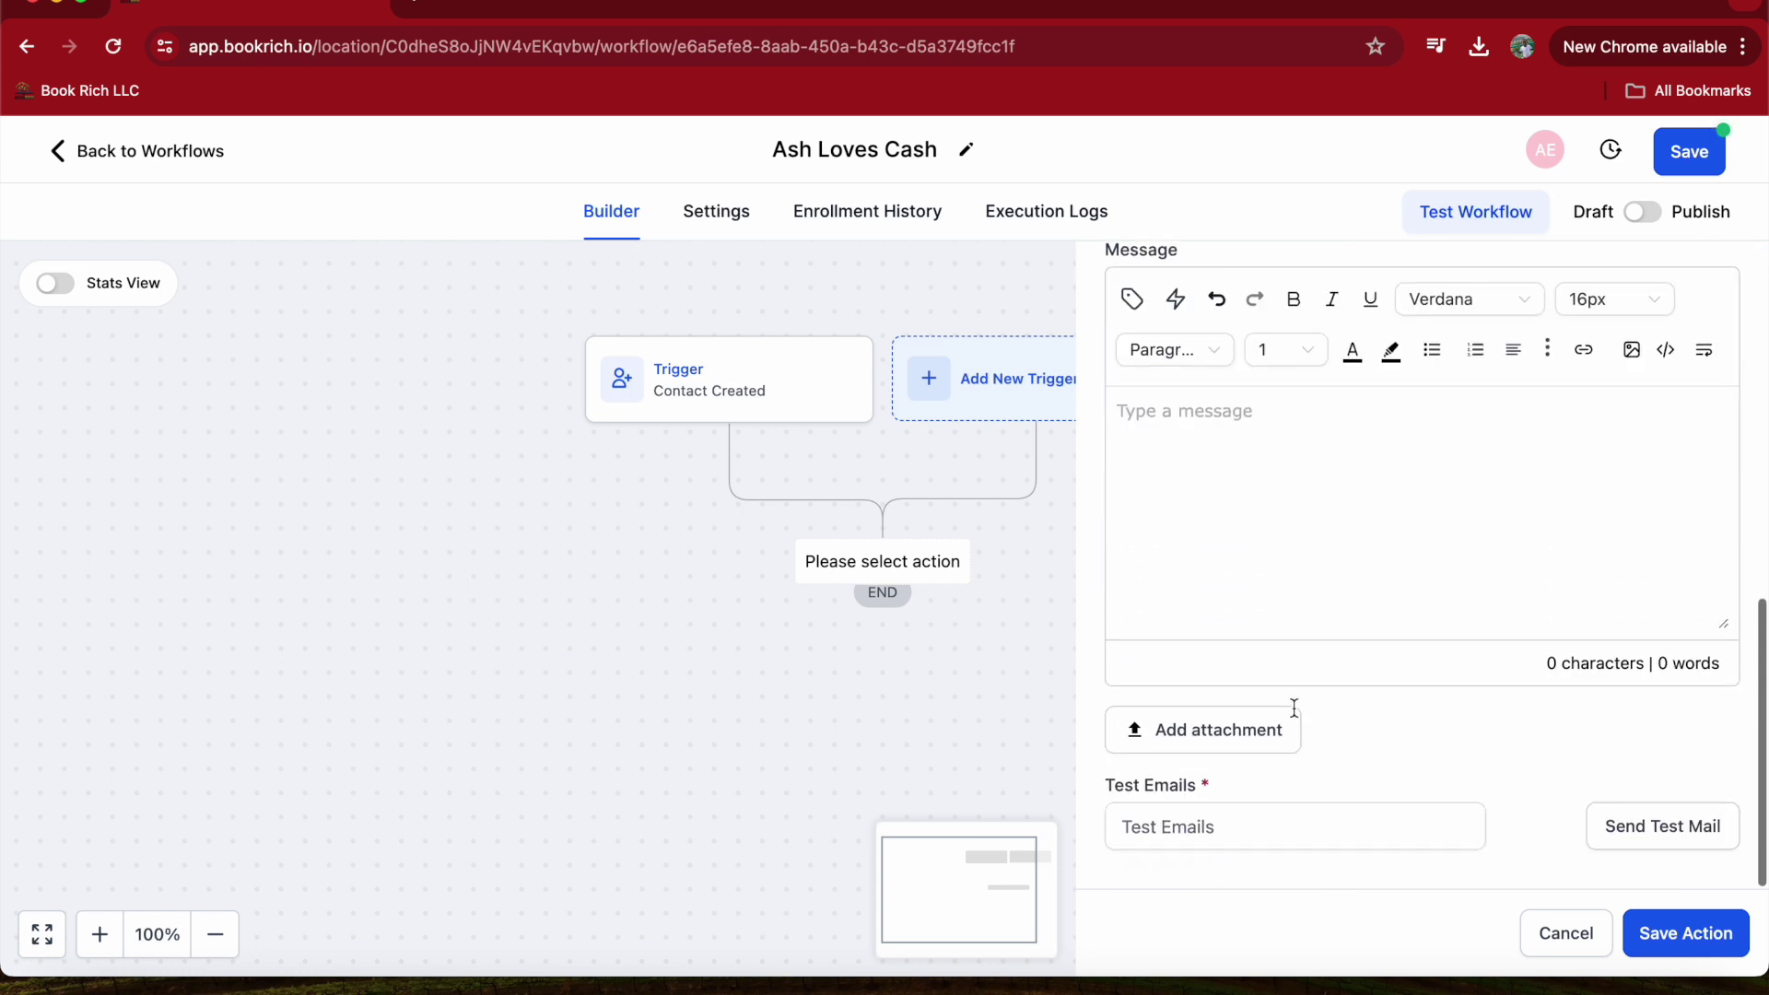
scroll(1293, 707, "up", 5)
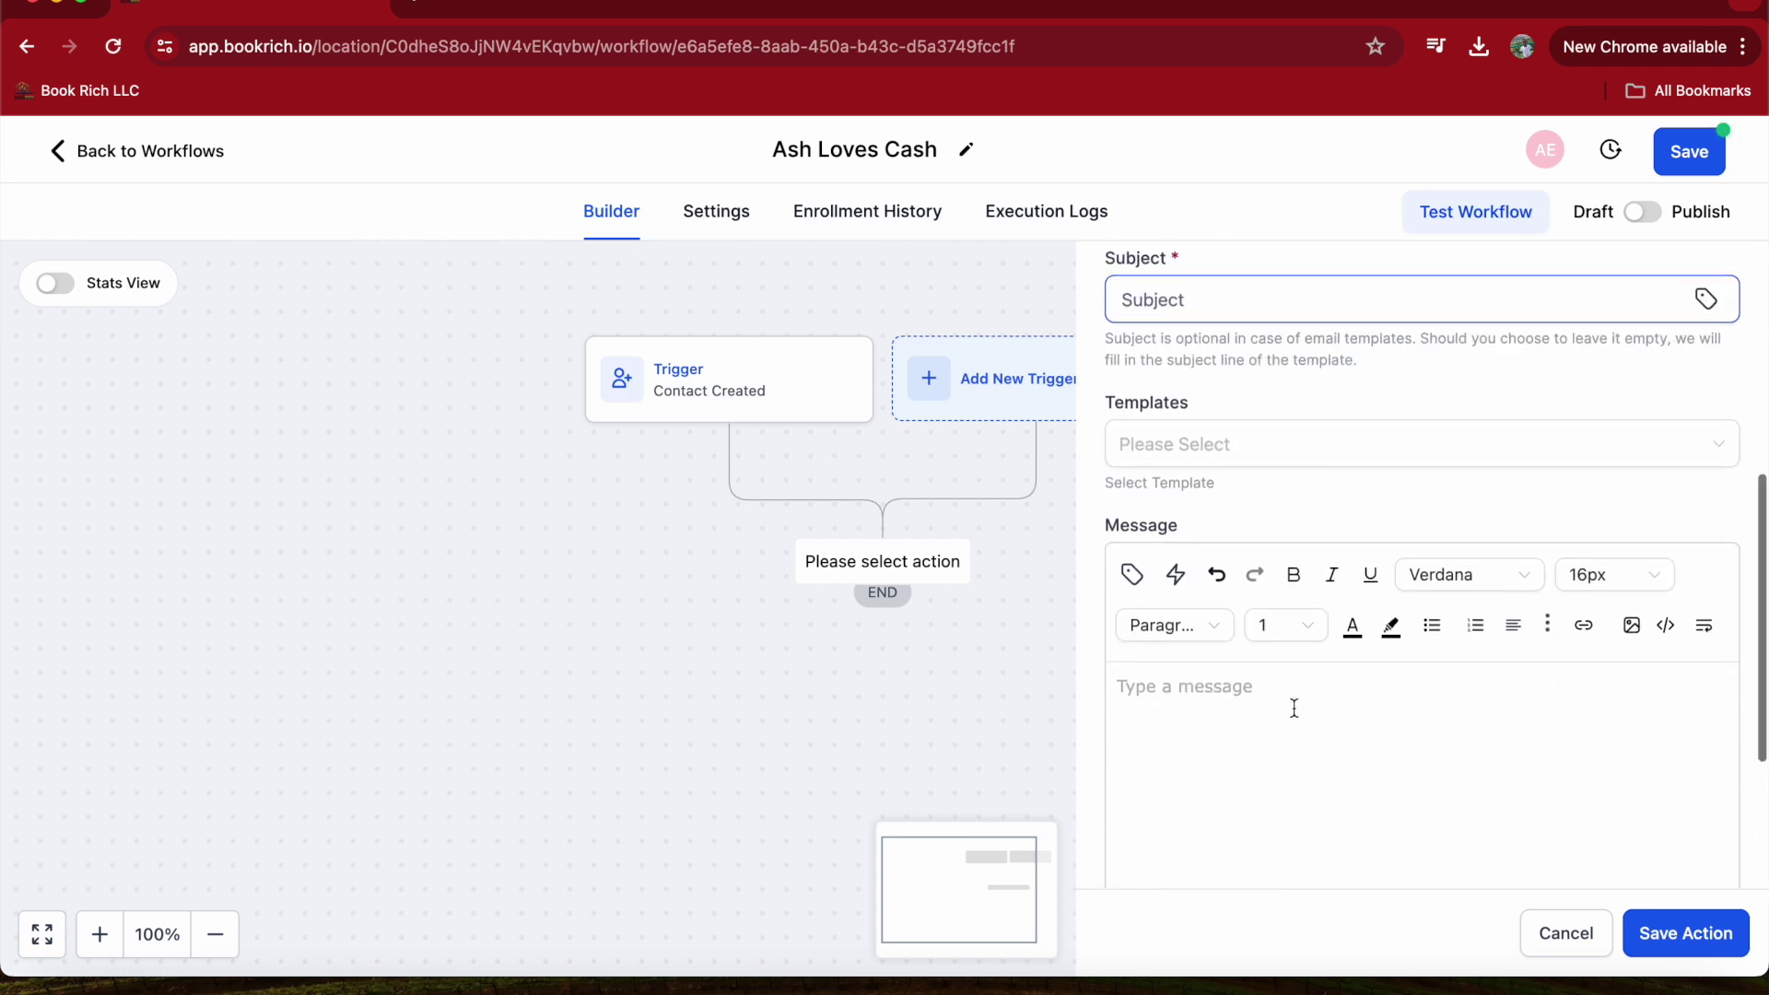
scroll(1293, 708, "up", 2)
left_click(1220, 406)
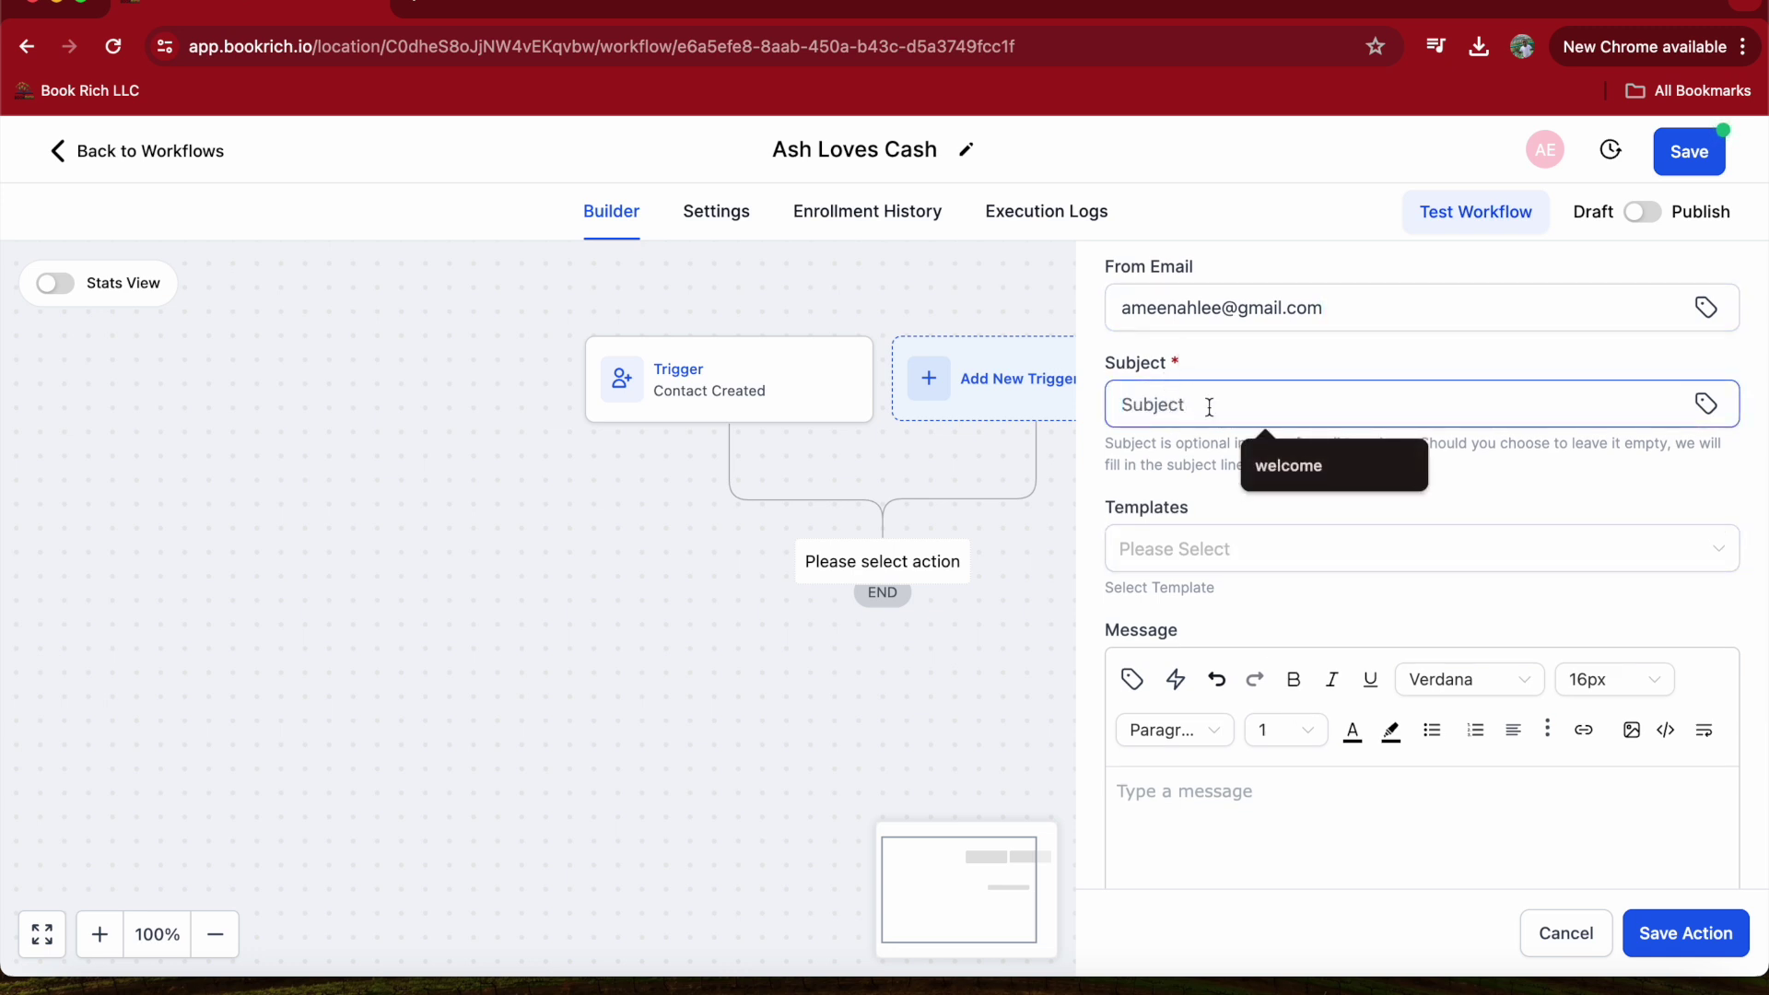
left_click(1269, 470)
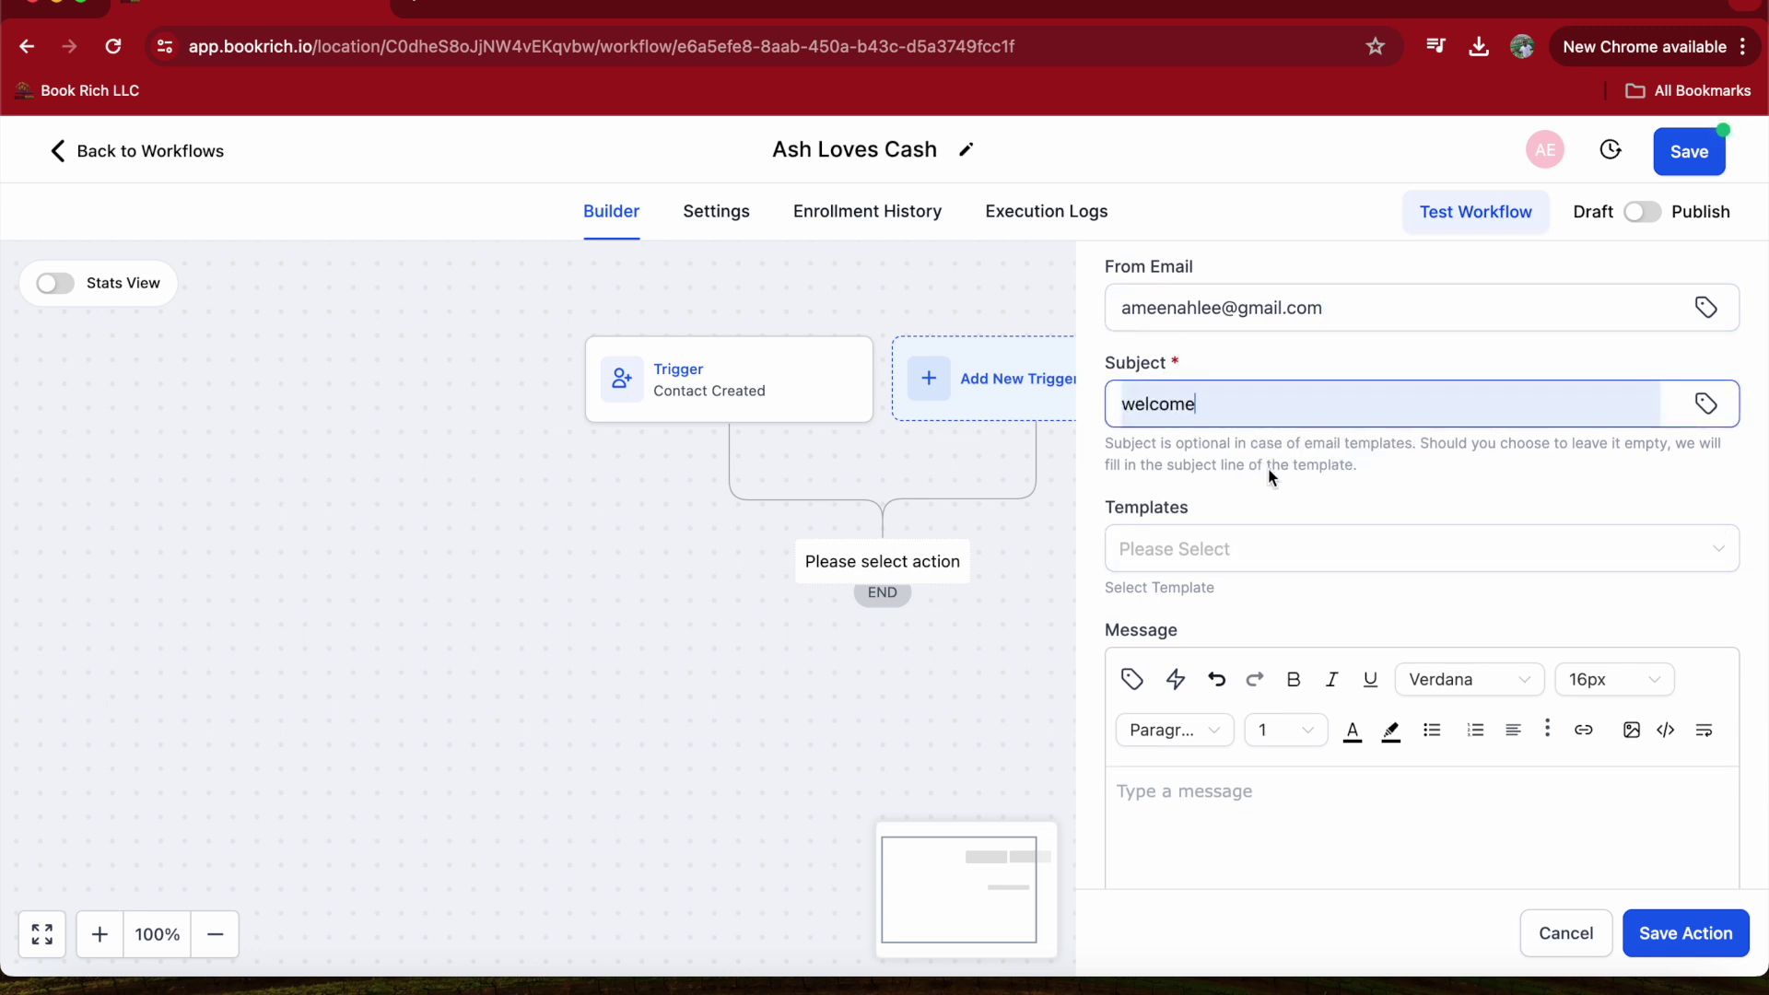
left_click(1236, 549)
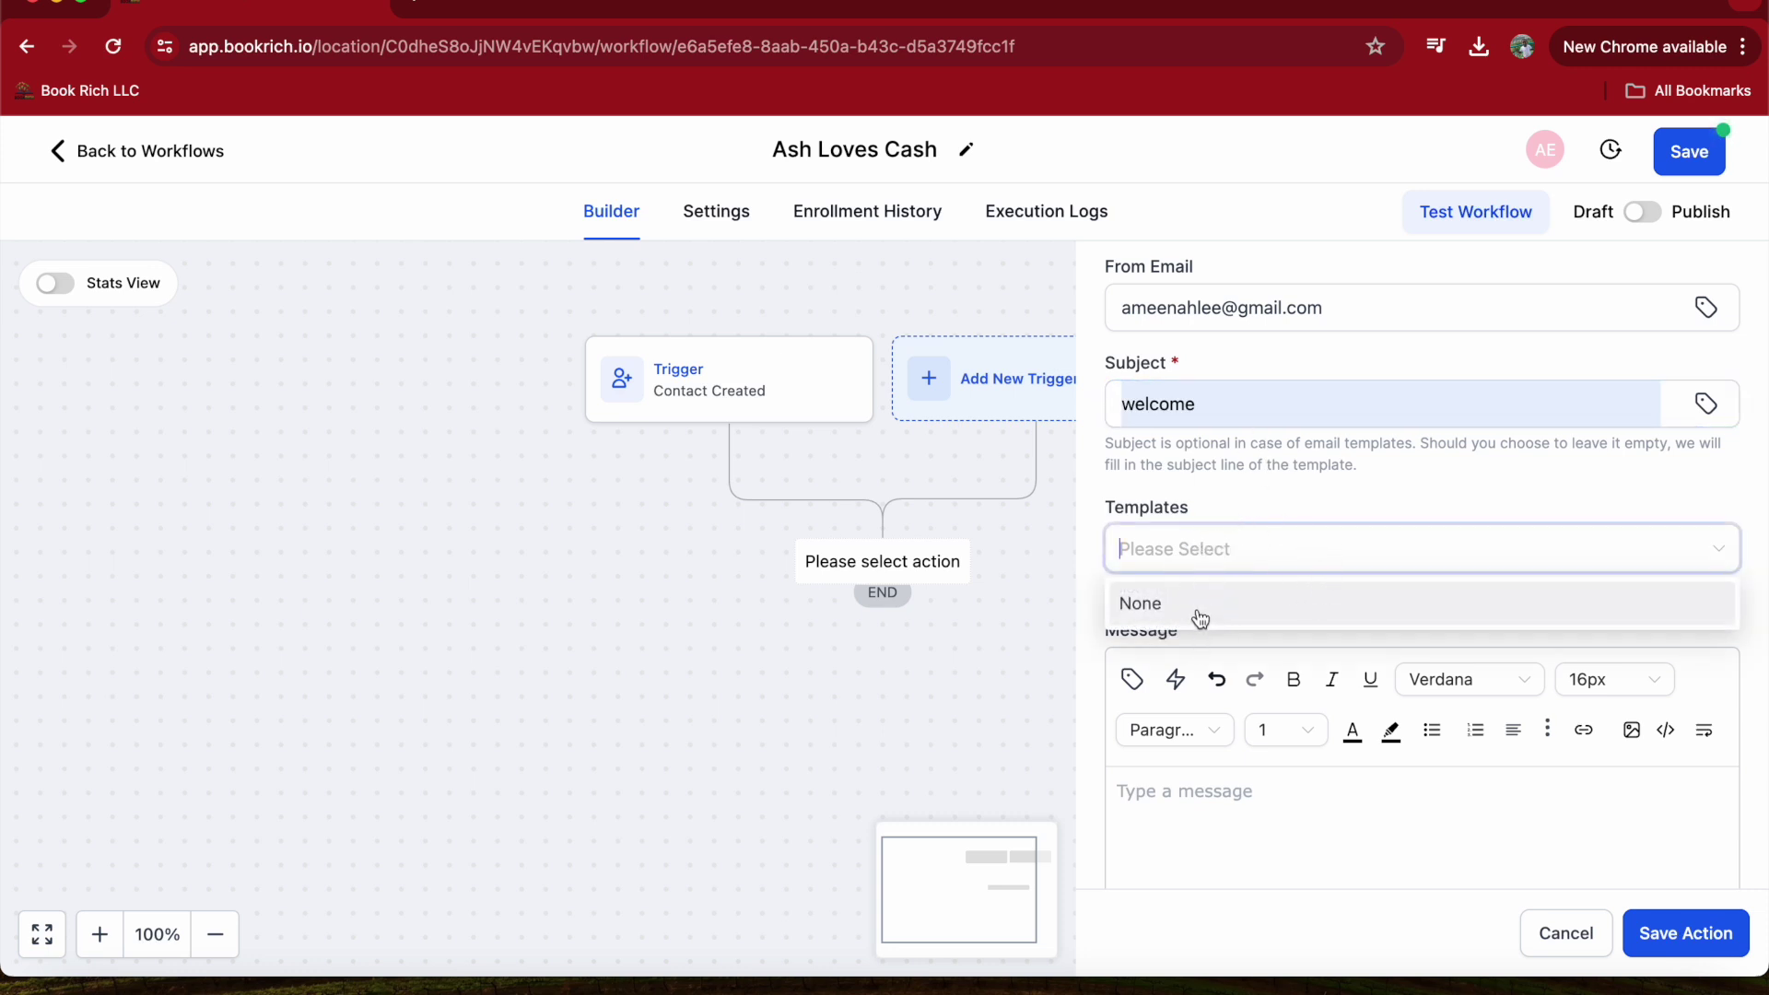
left_click(1231, 483)
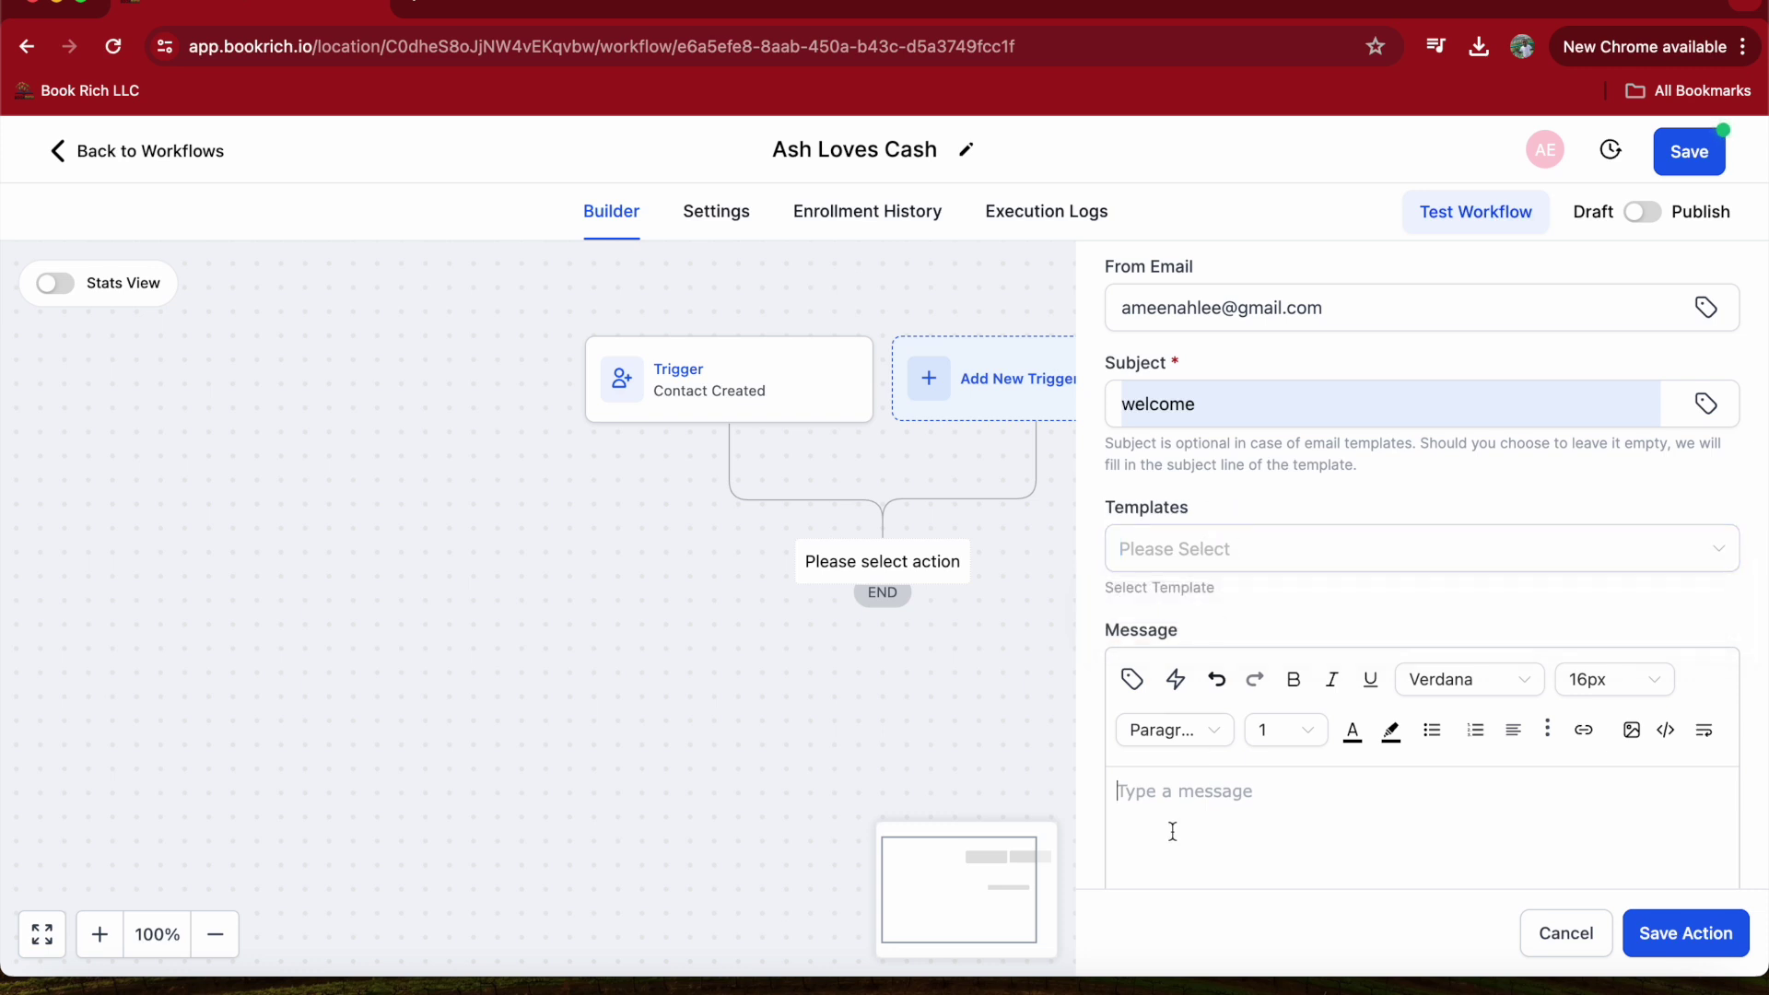
- Type 'Hi' as paragraph text in the message and show the contact custom values
scroll(1174, 827, "down", 2)
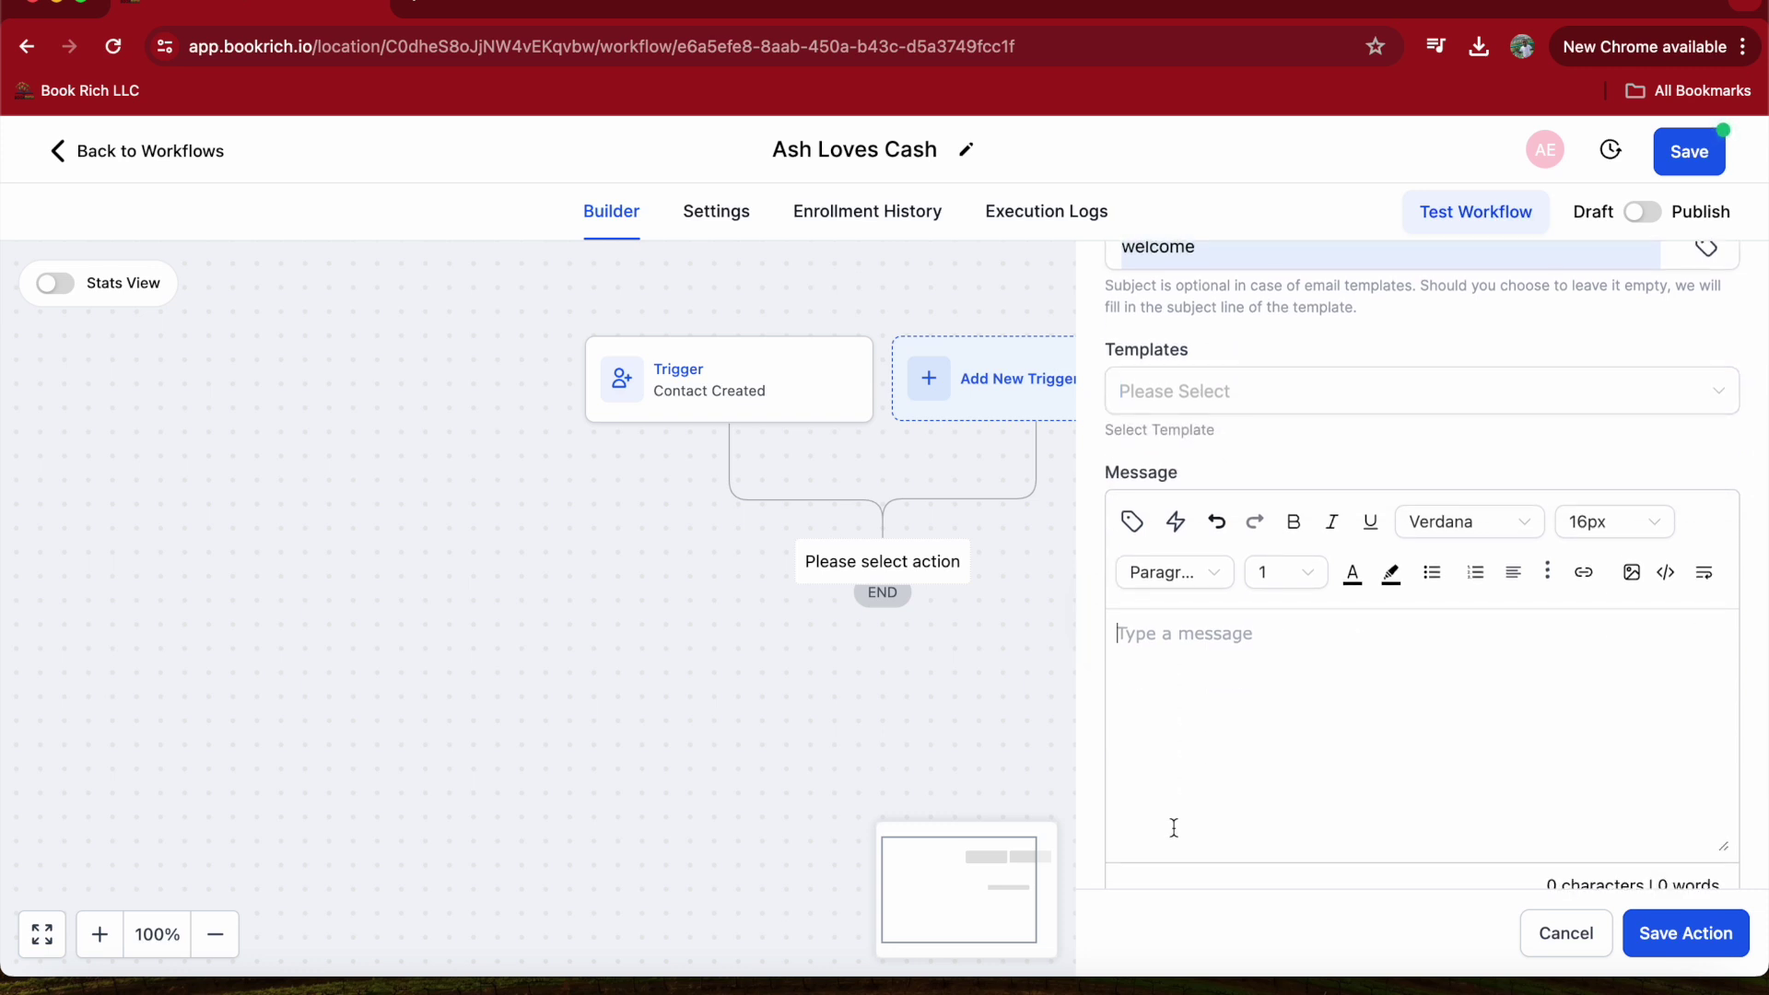
left_click(1174, 828)
type("Hi")
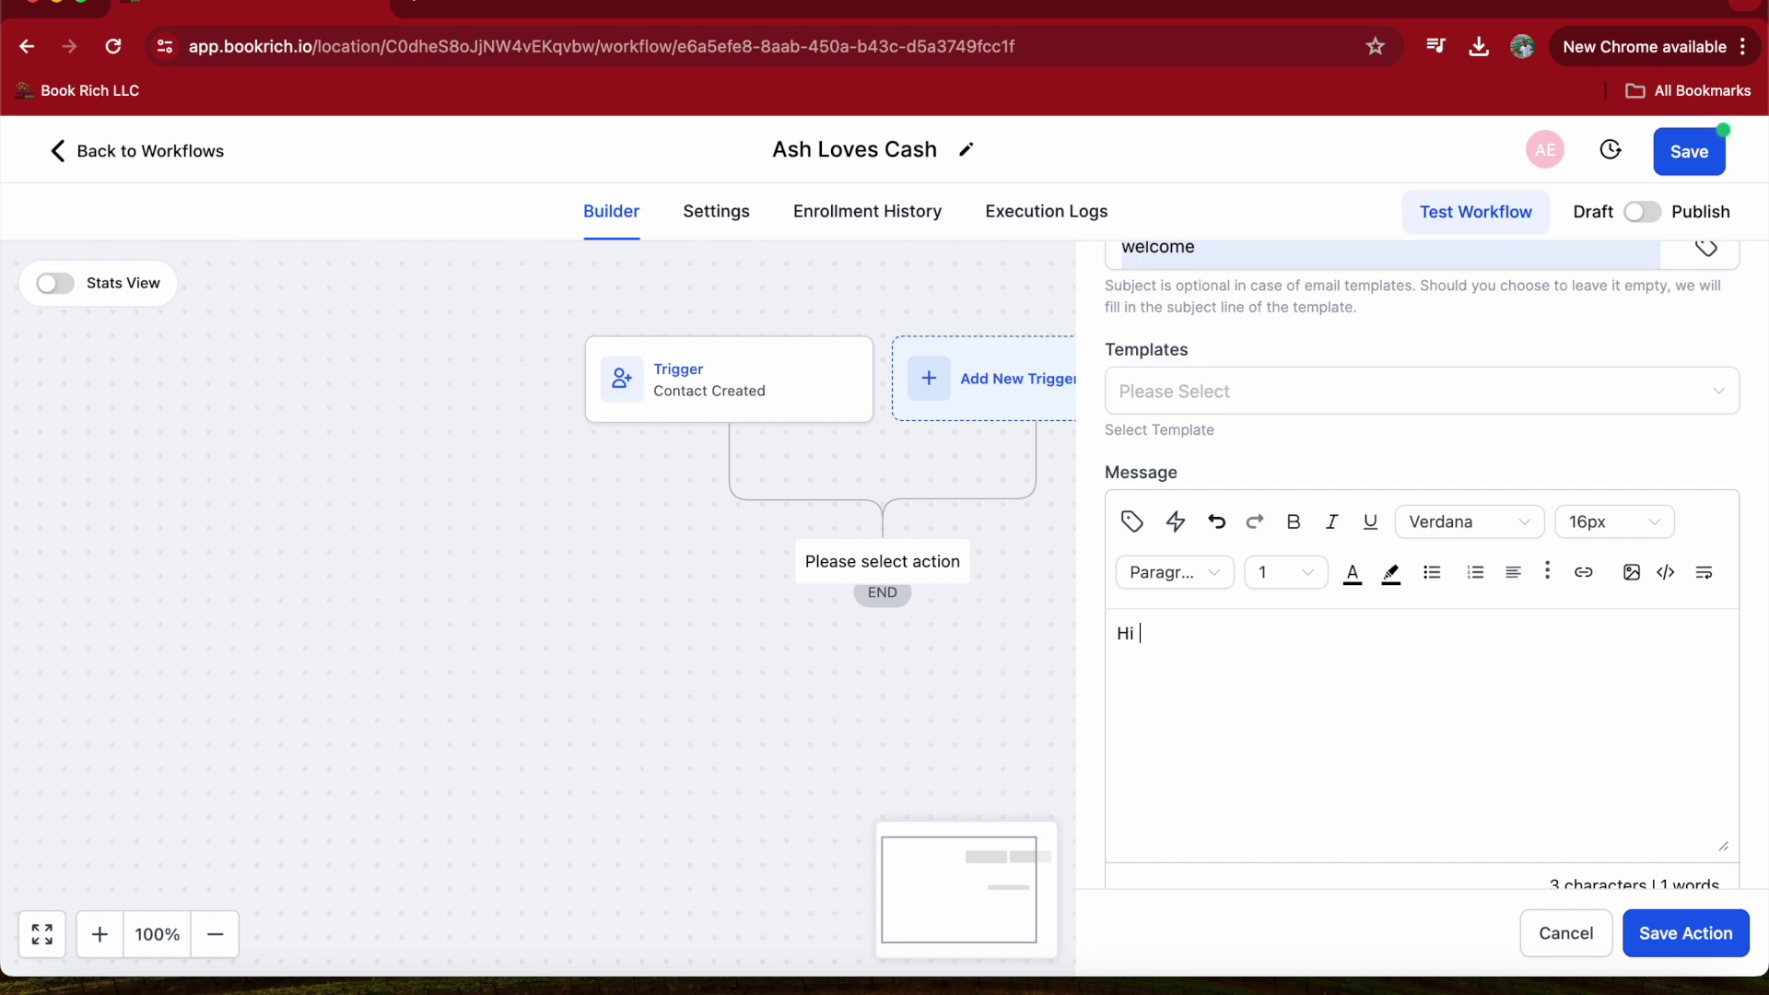
left_click(1152, 575)
scroll(1165, 728, "up", 2)
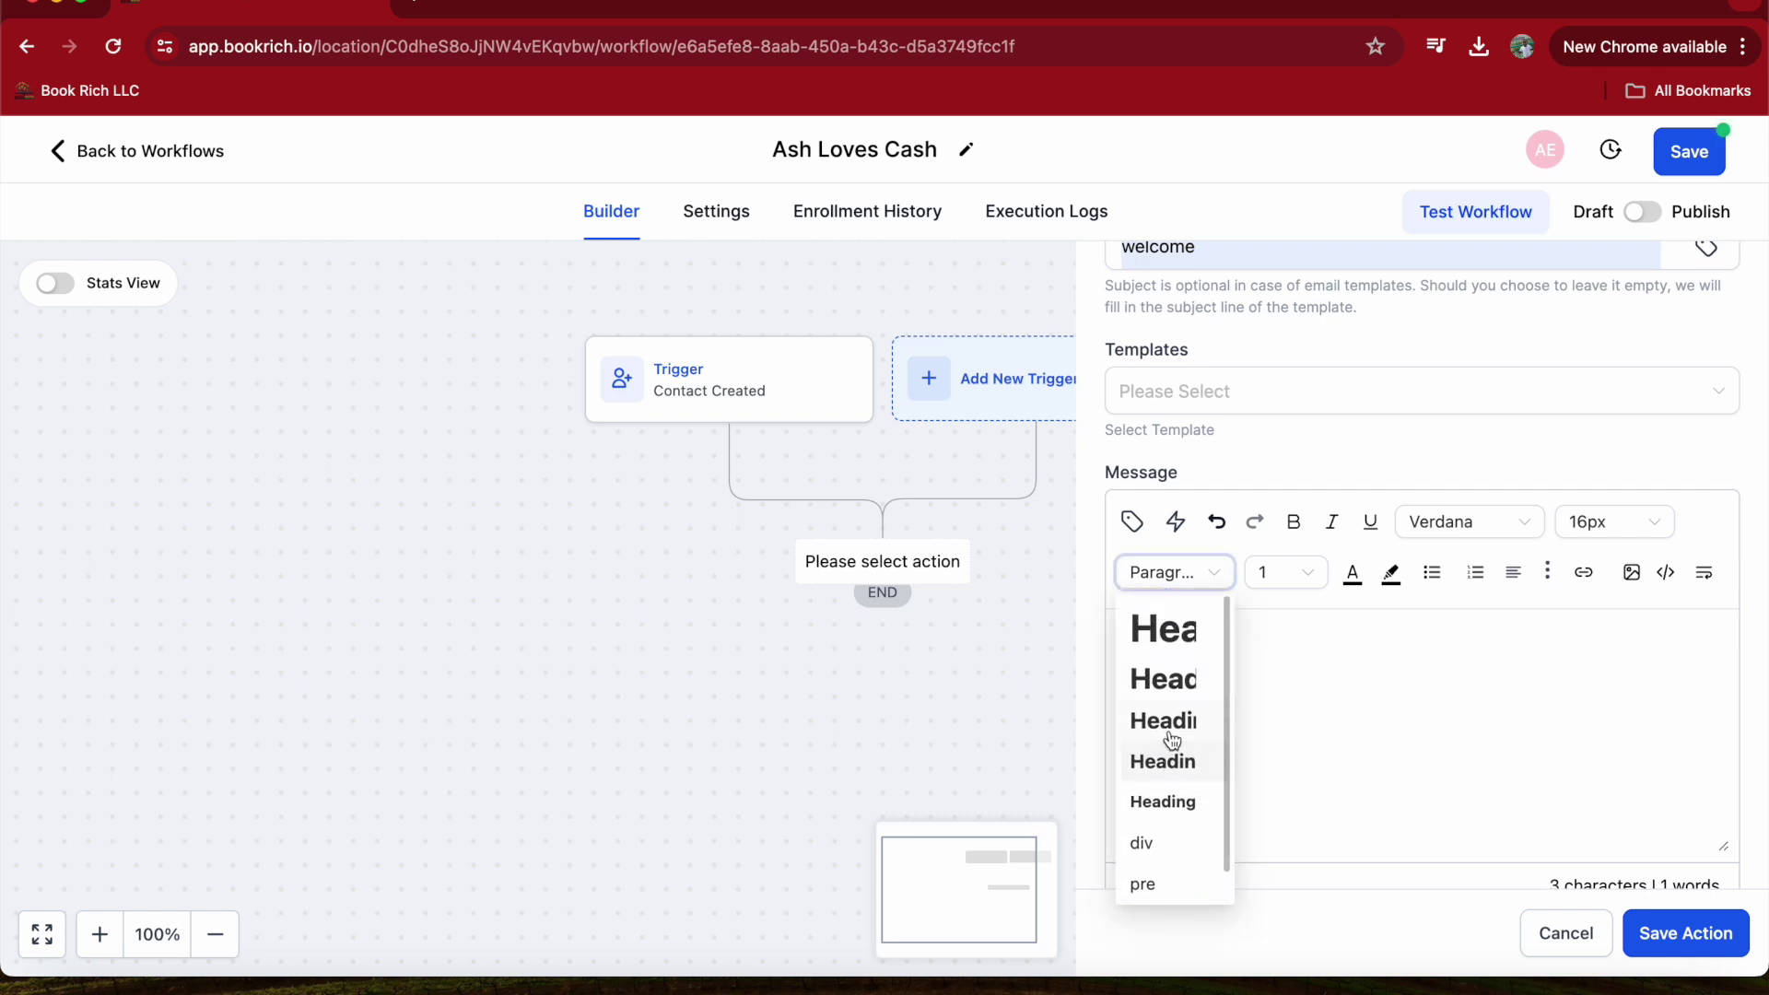
scroll(1165, 733, "down", 2)
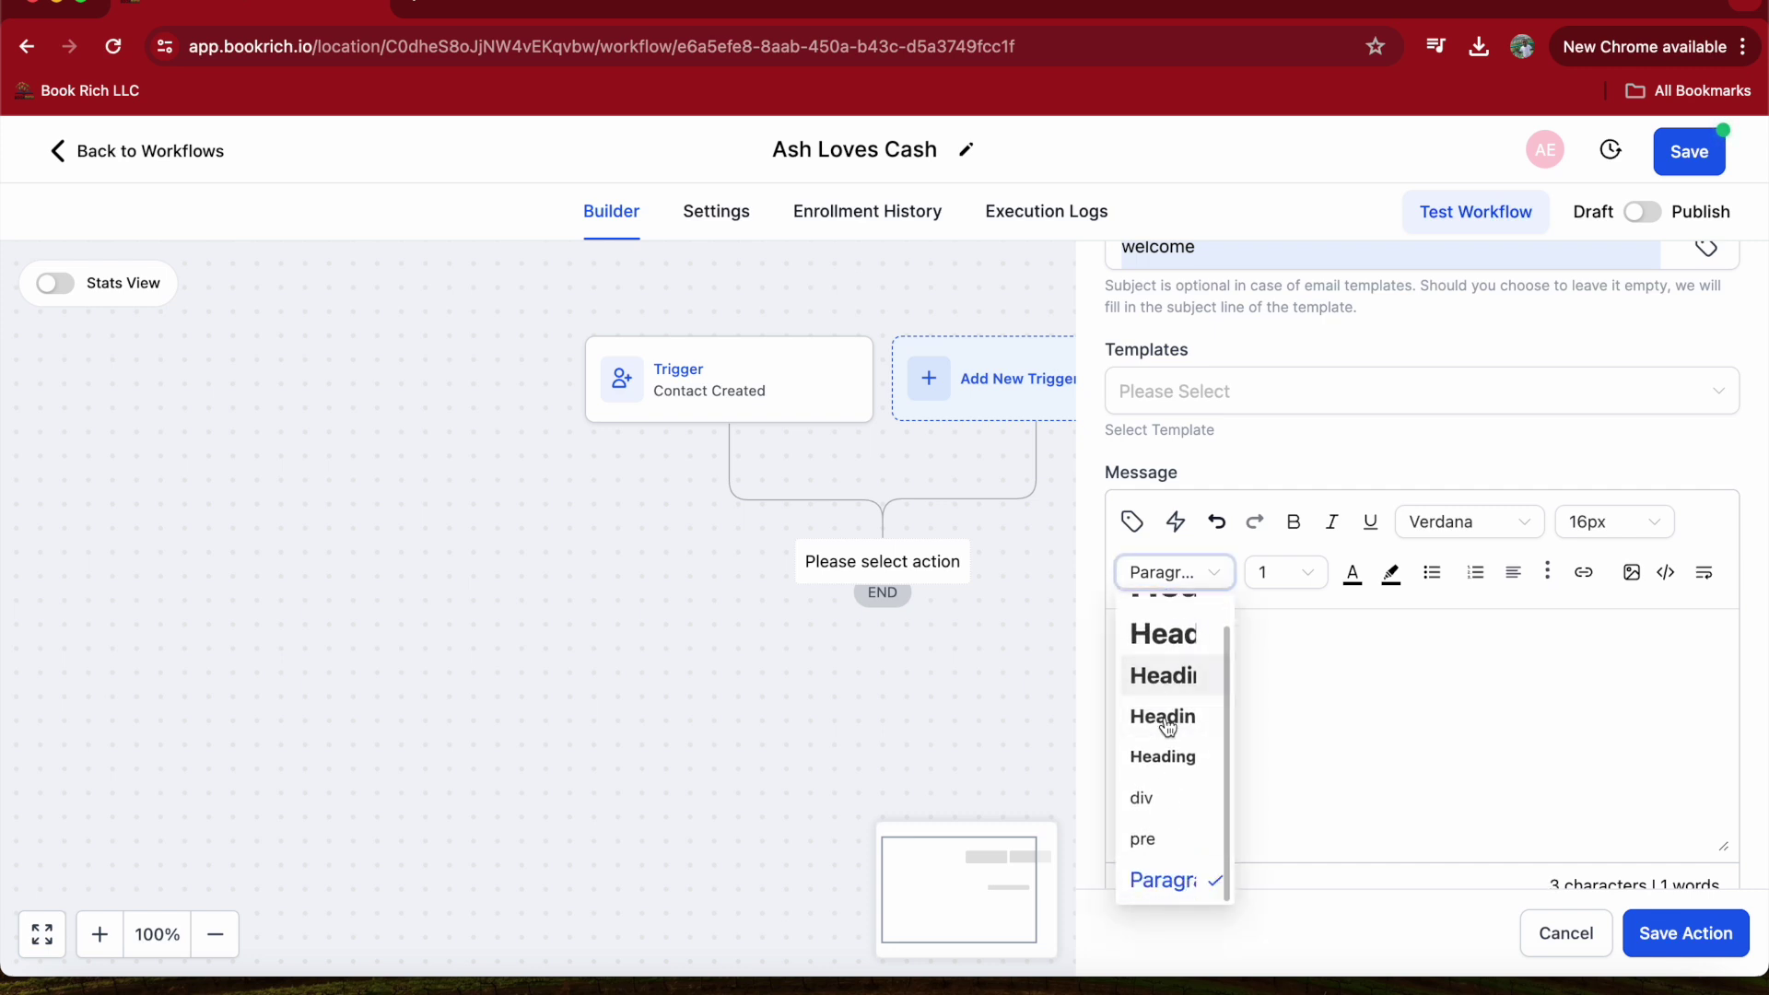
left_click(1157, 577)
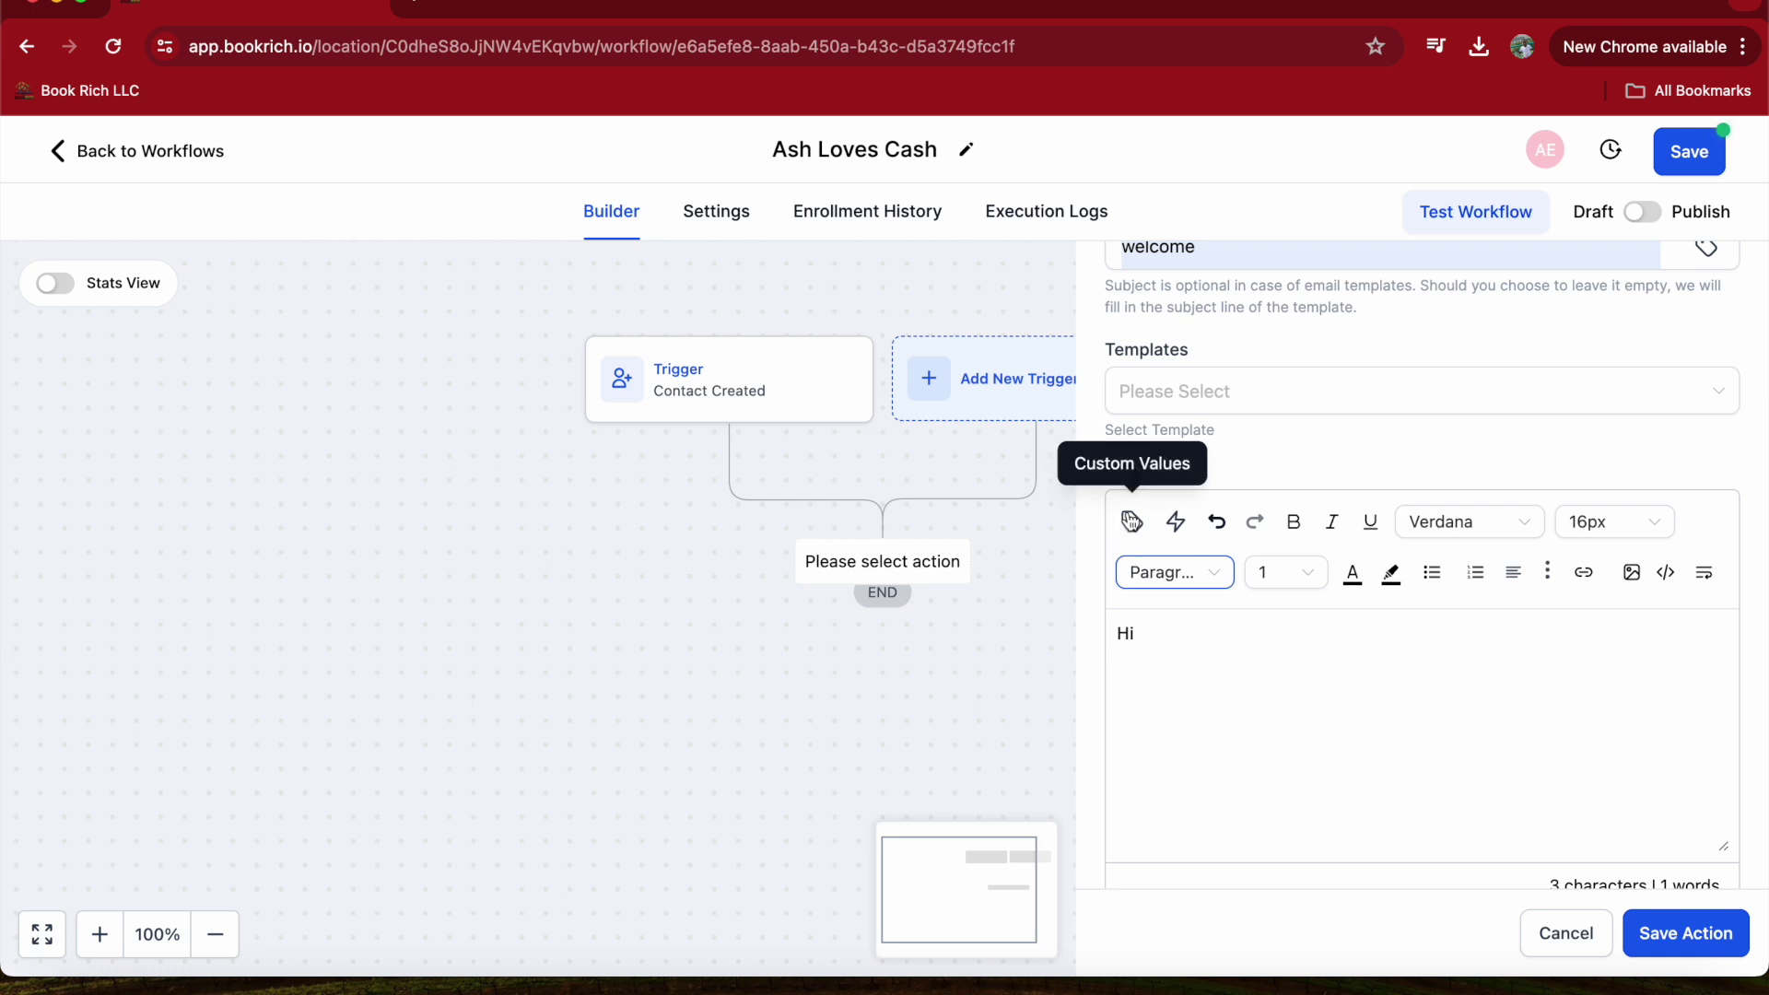
left_click(1132, 522)
scroll(1076, 726, "down", 1)
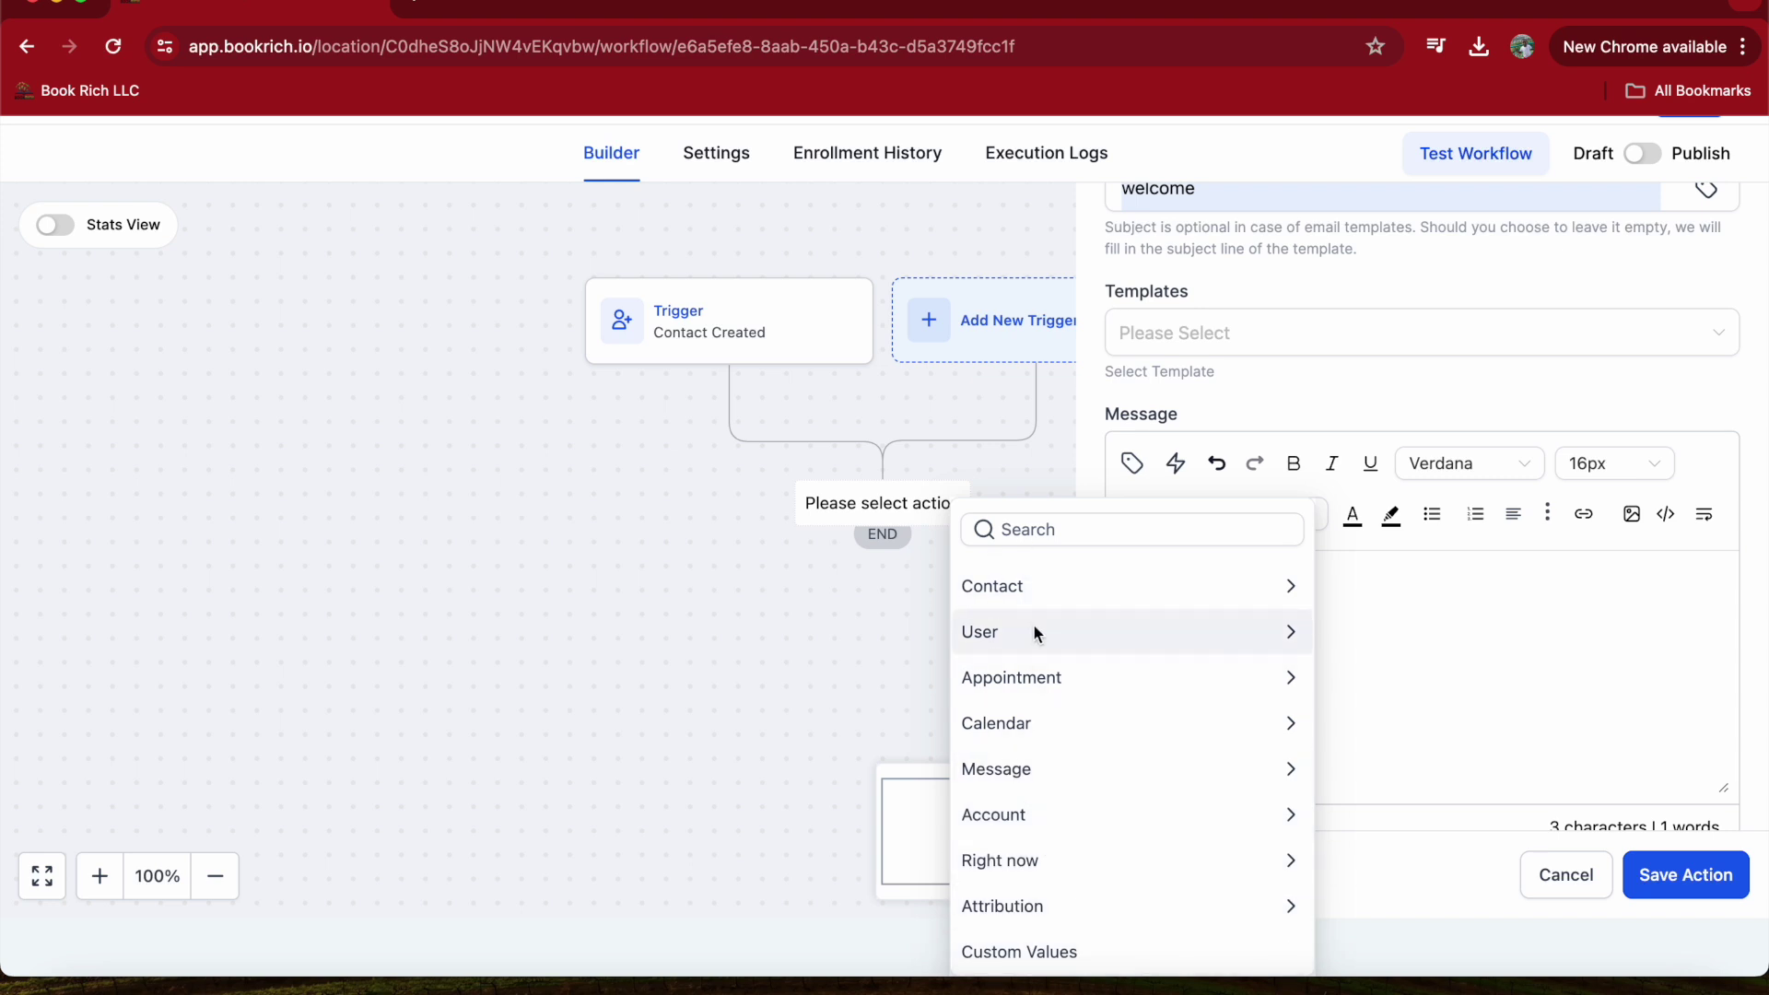
left_click(1034, 585)
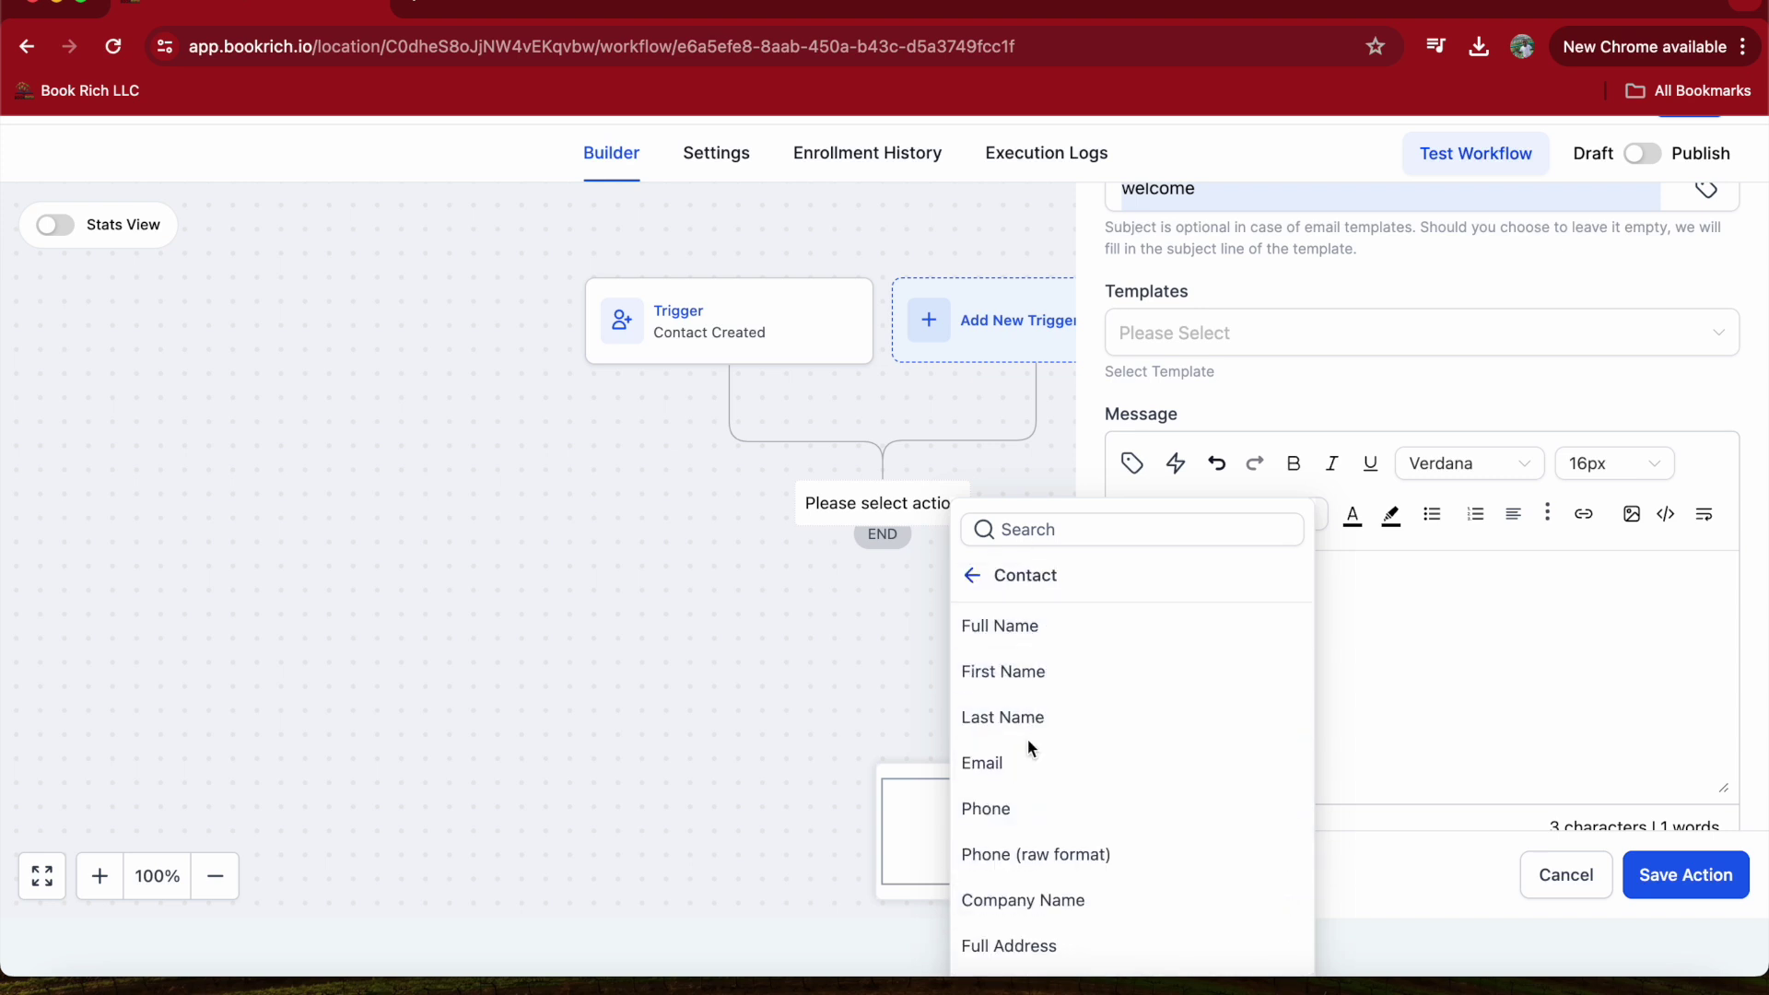
- Insert the Contact First Name value so the greeting reads 'Hi {{contact.first_name}}'
scroll(1033, 738, "down", 4)
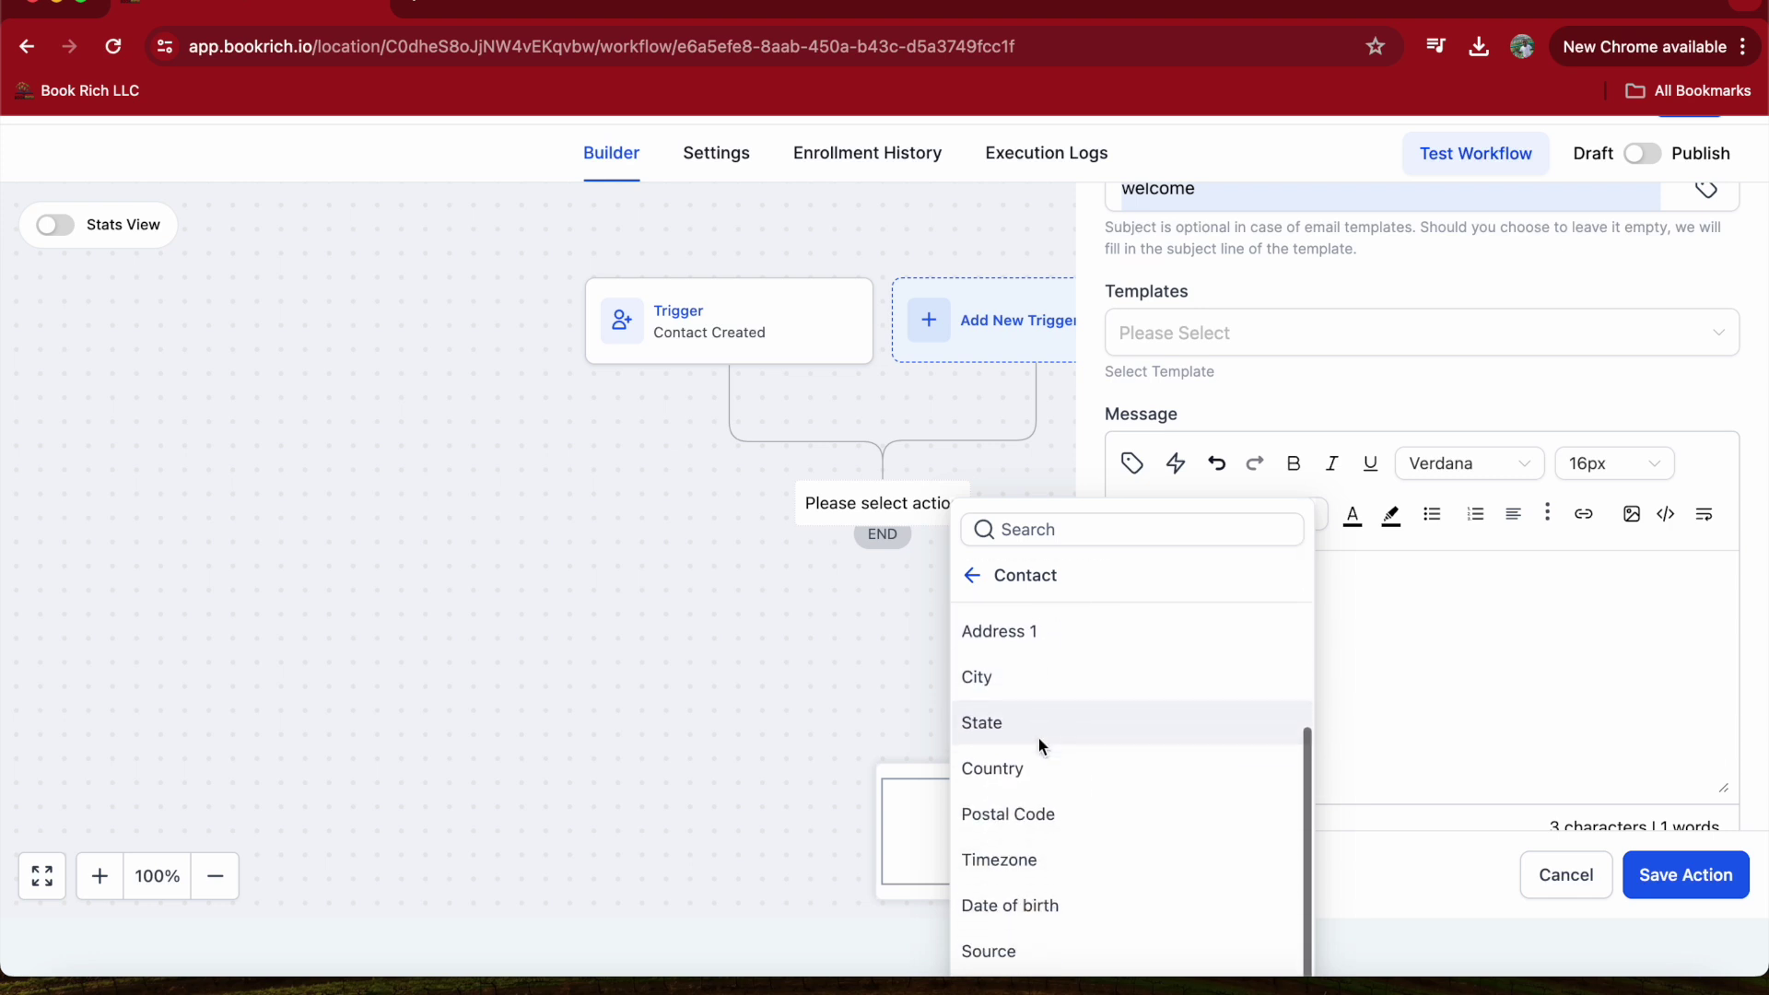
scroll(1038, 738, "down", 2)
scroll(1037, 738, "up", 3)
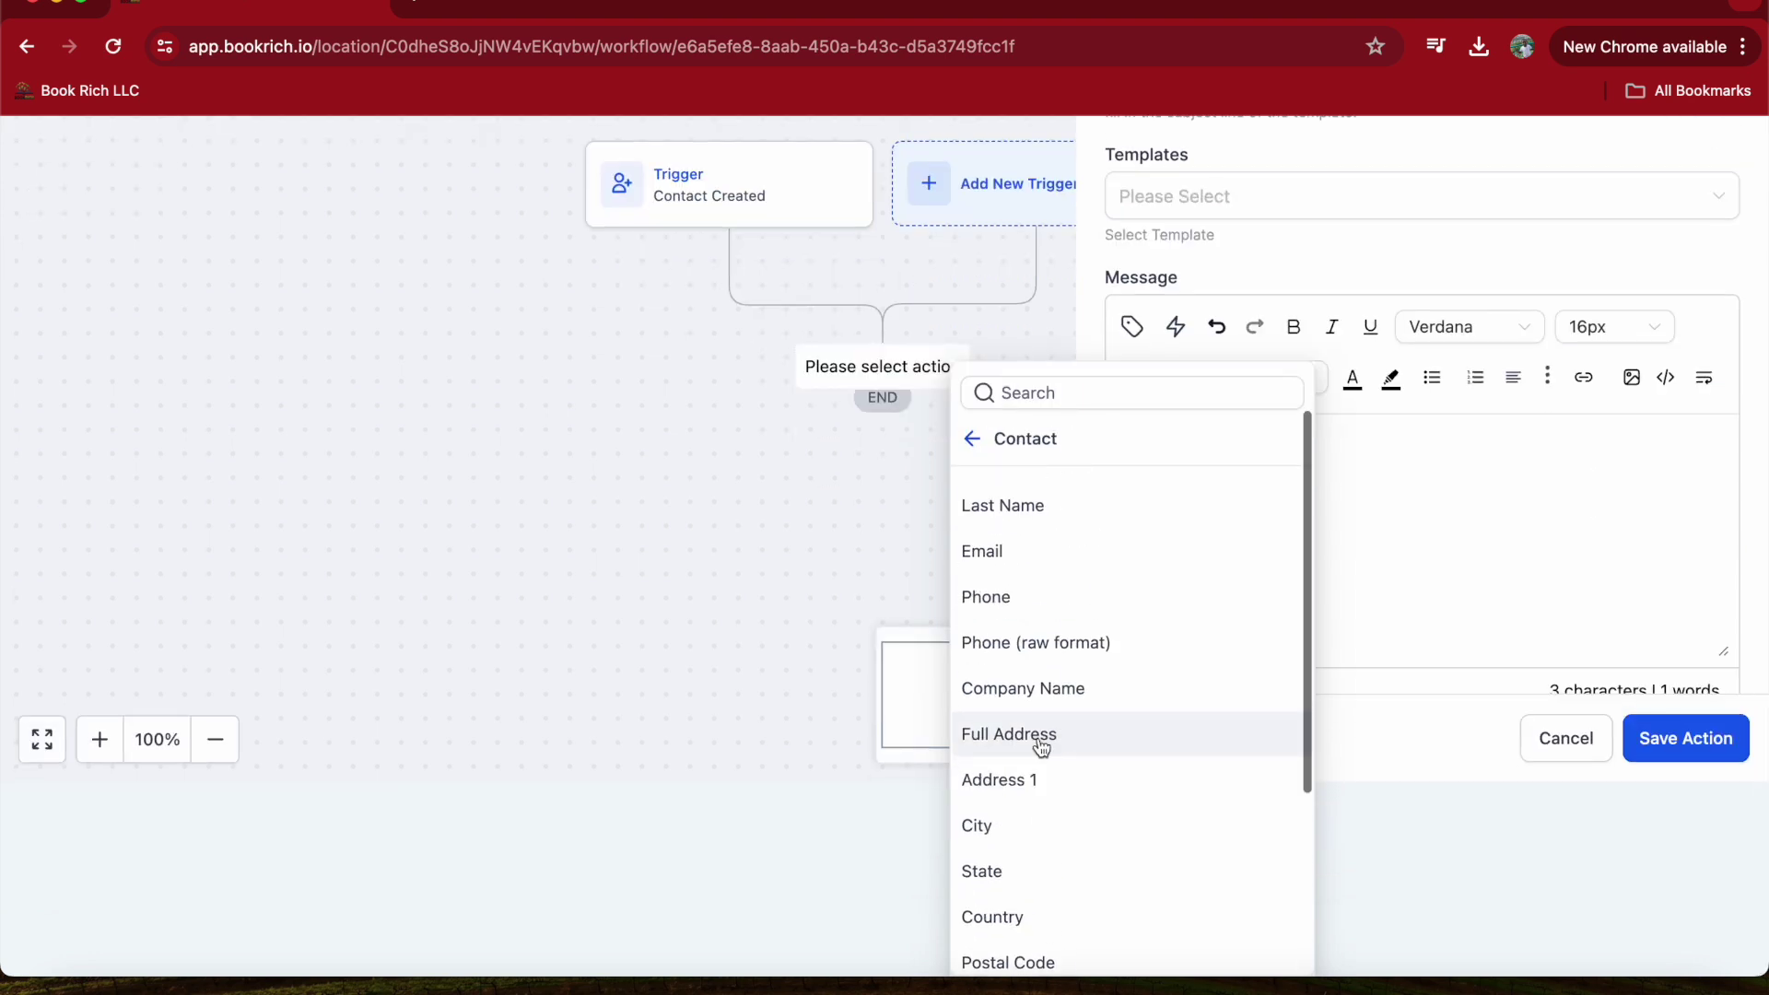
scroll(1037, 738, "down", 3)
scroll(1036, 745, "up", 4)
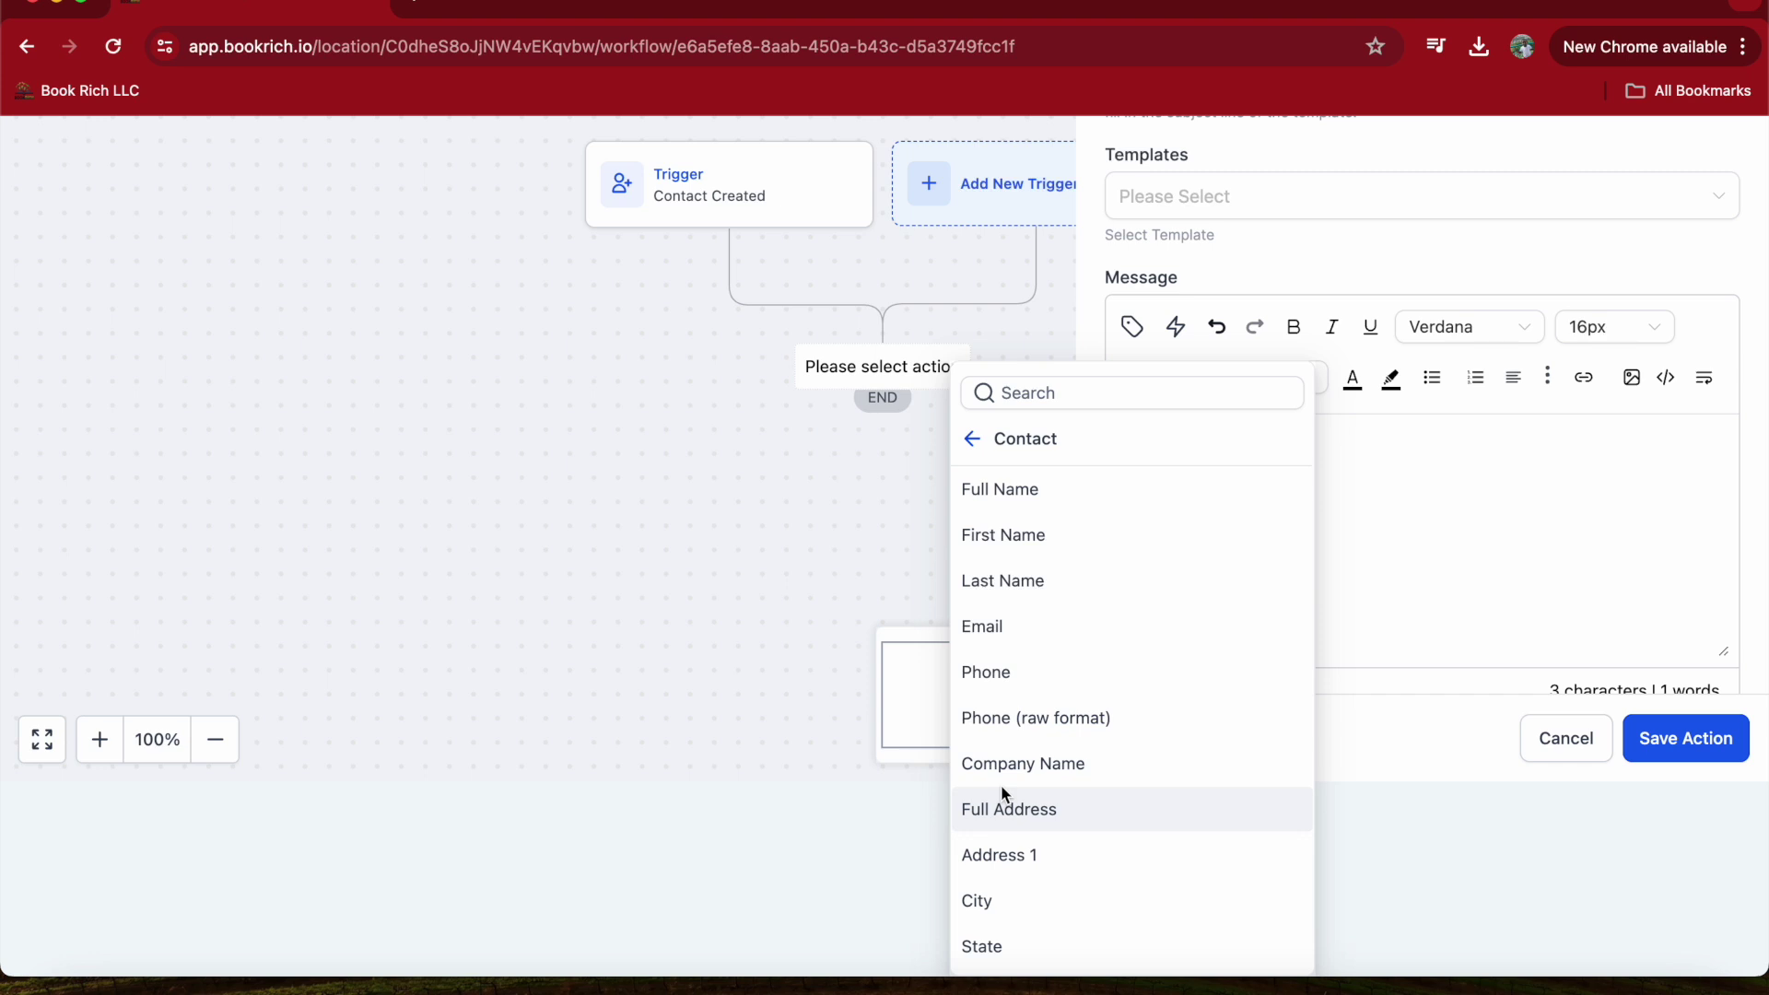
scroll(1004, 795, "down", 1)
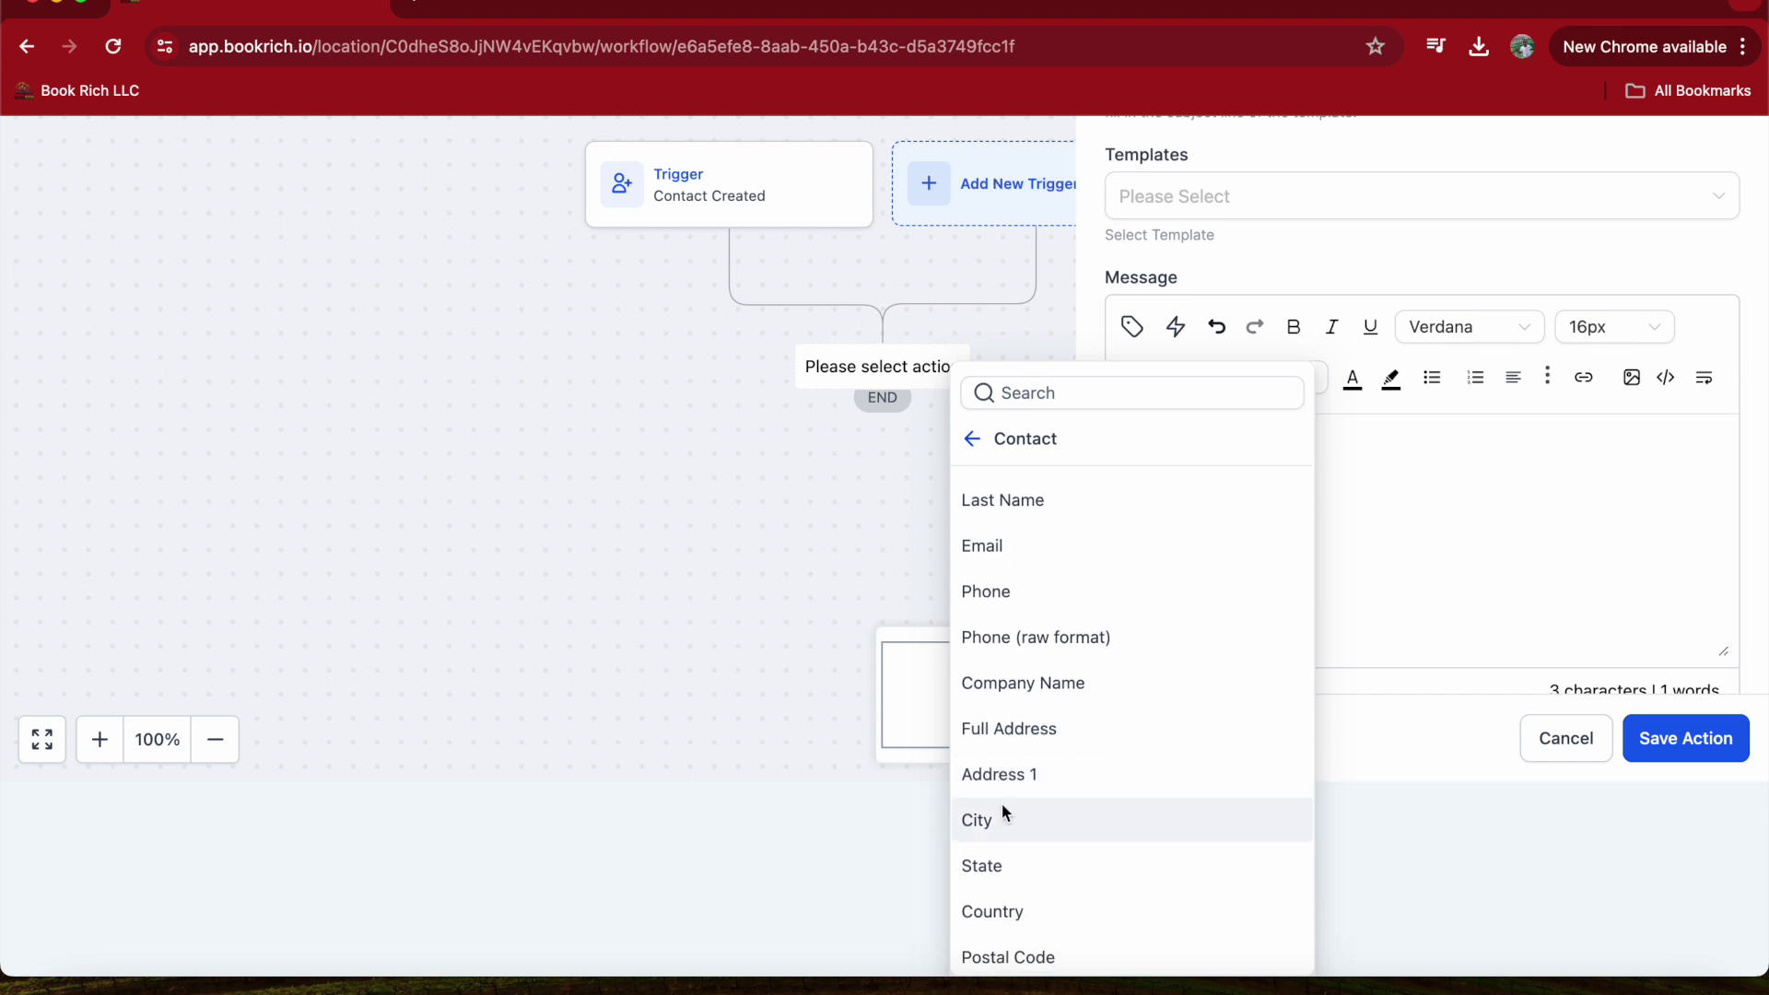
scroll(1000, 921, "down", 1)
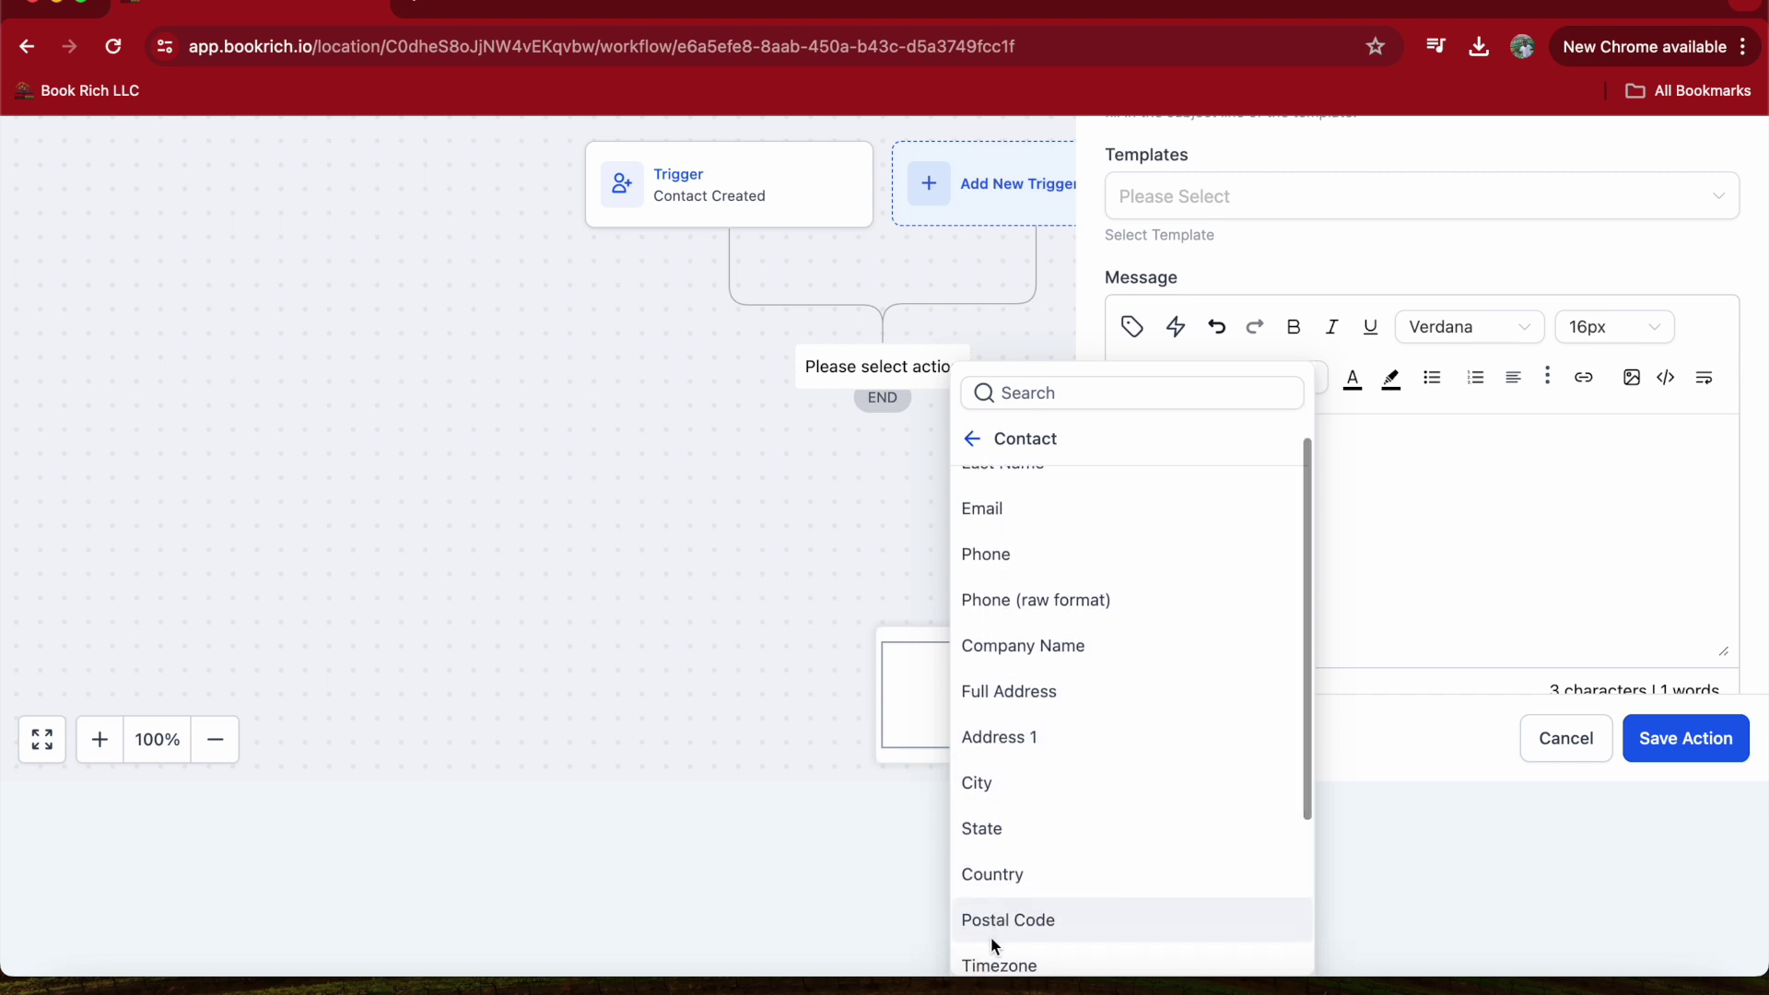
scroll(992, 931, "down", 3)
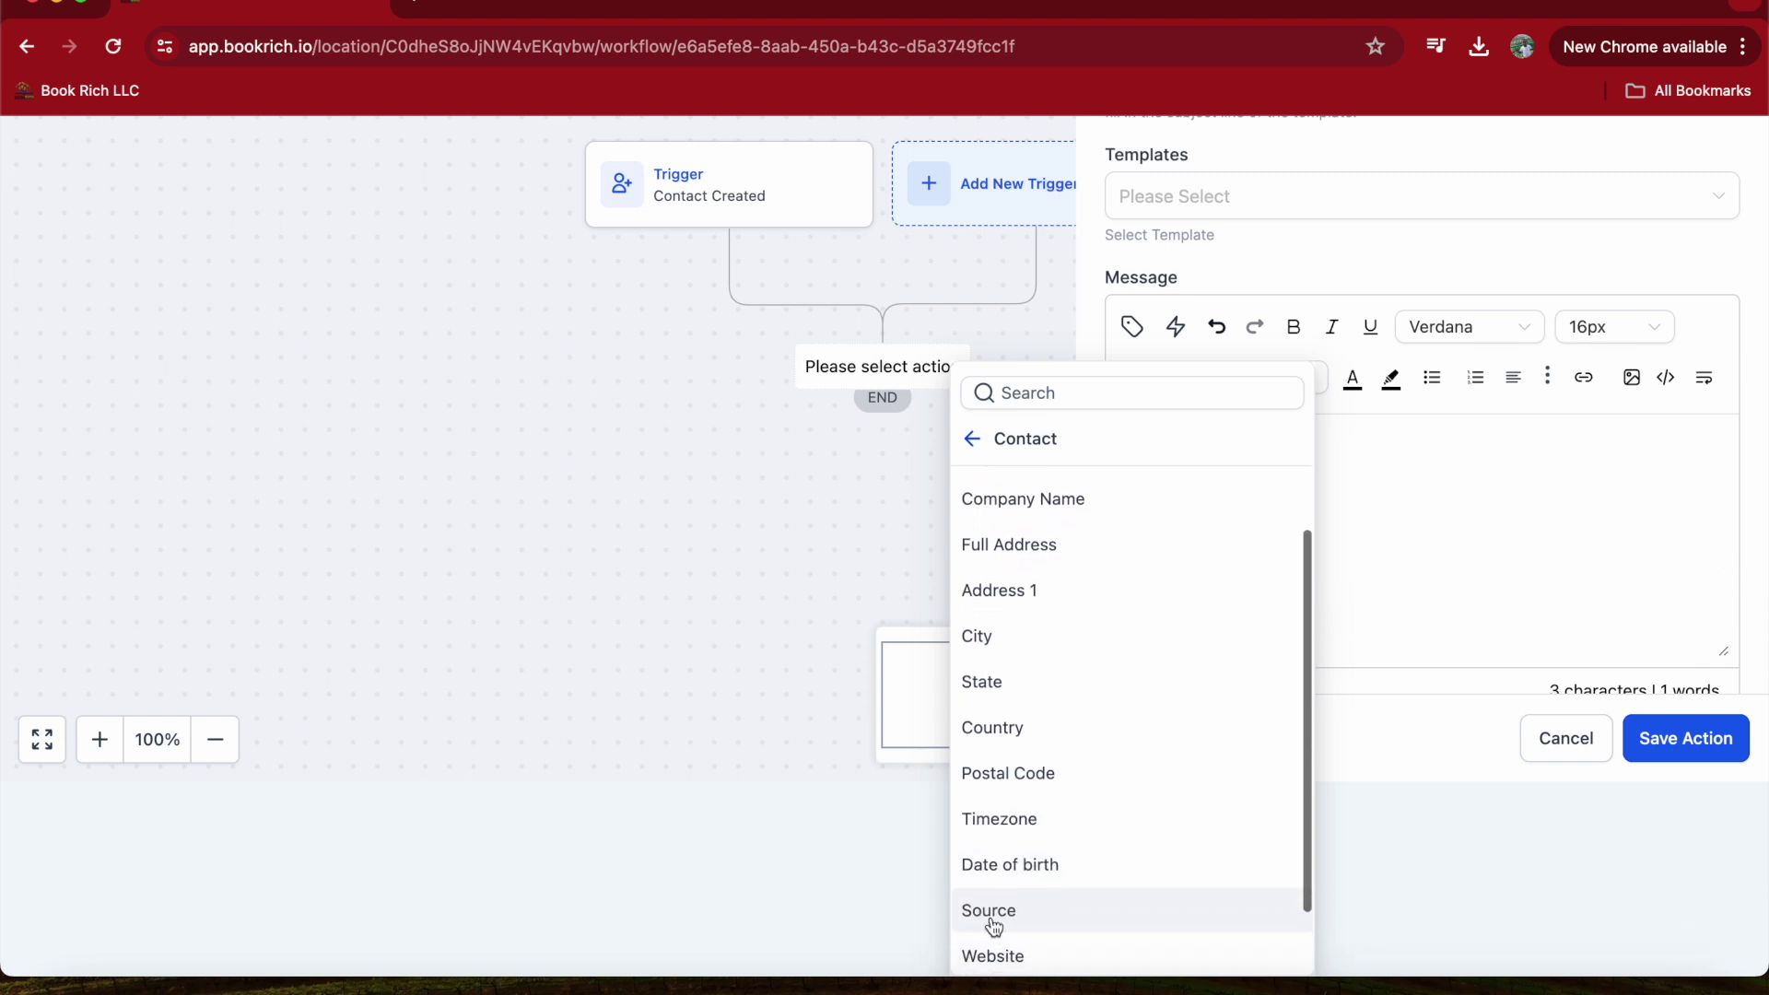
scroll(995, 848, "down", 2)
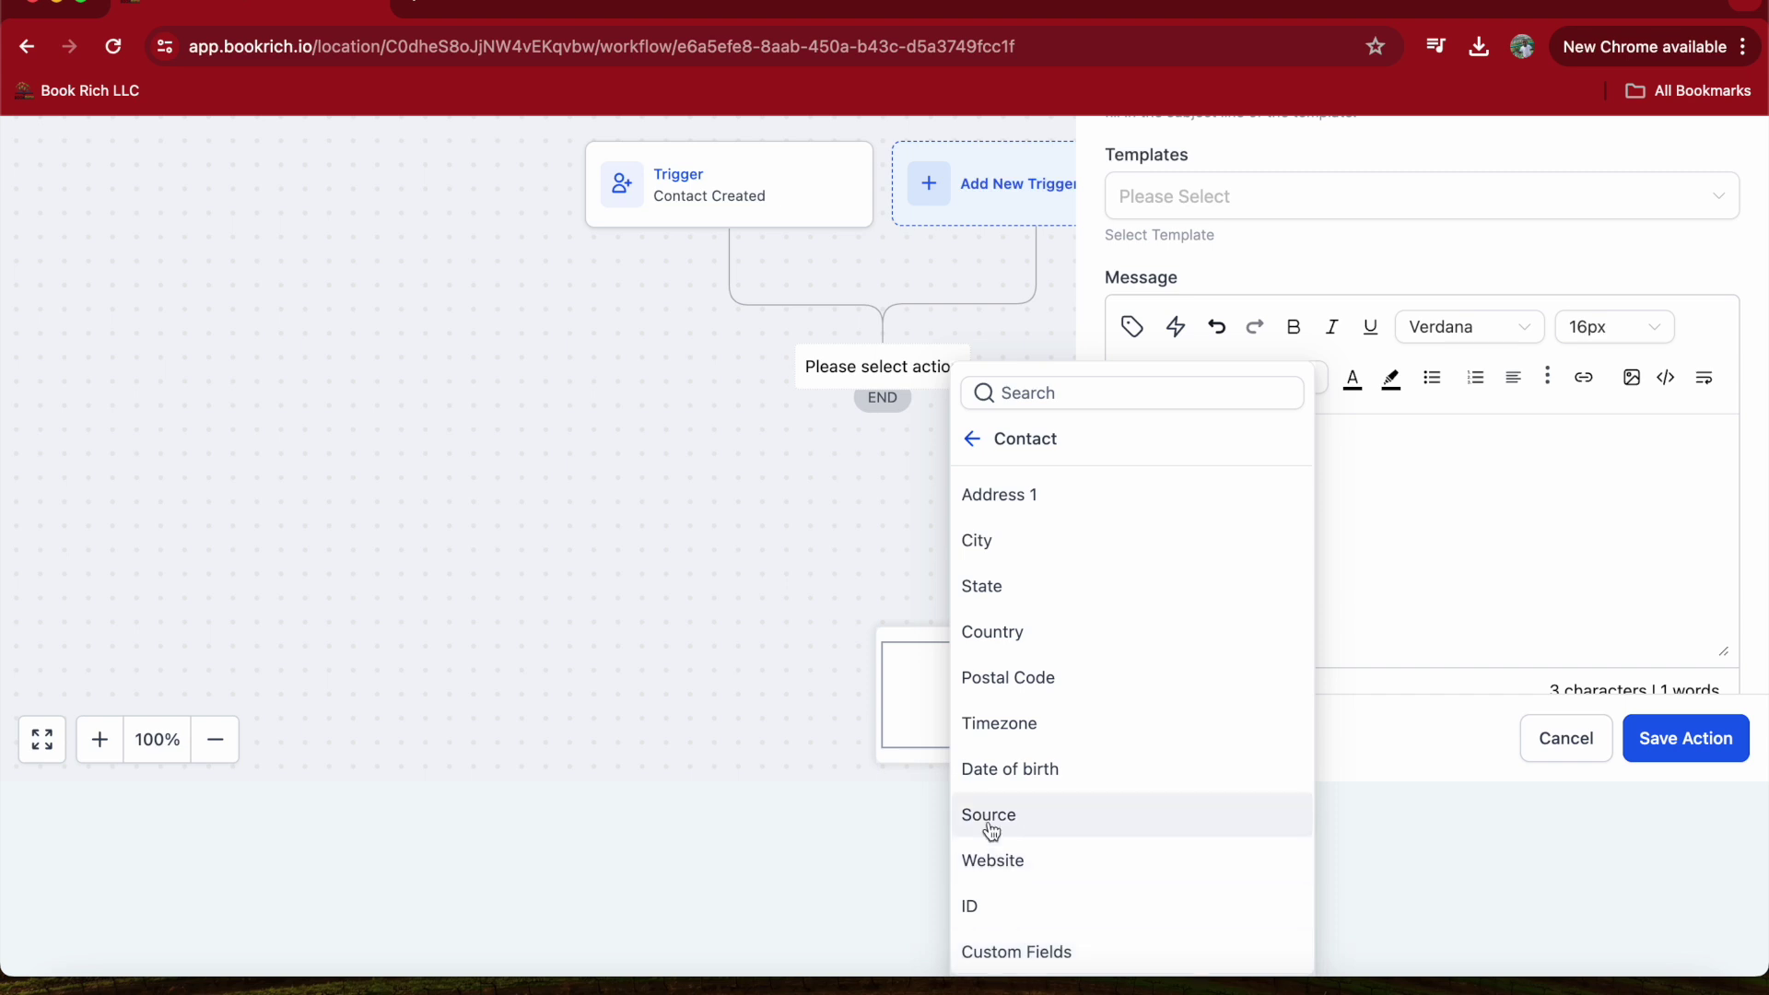
scroll(1053, 778, "up", 7)
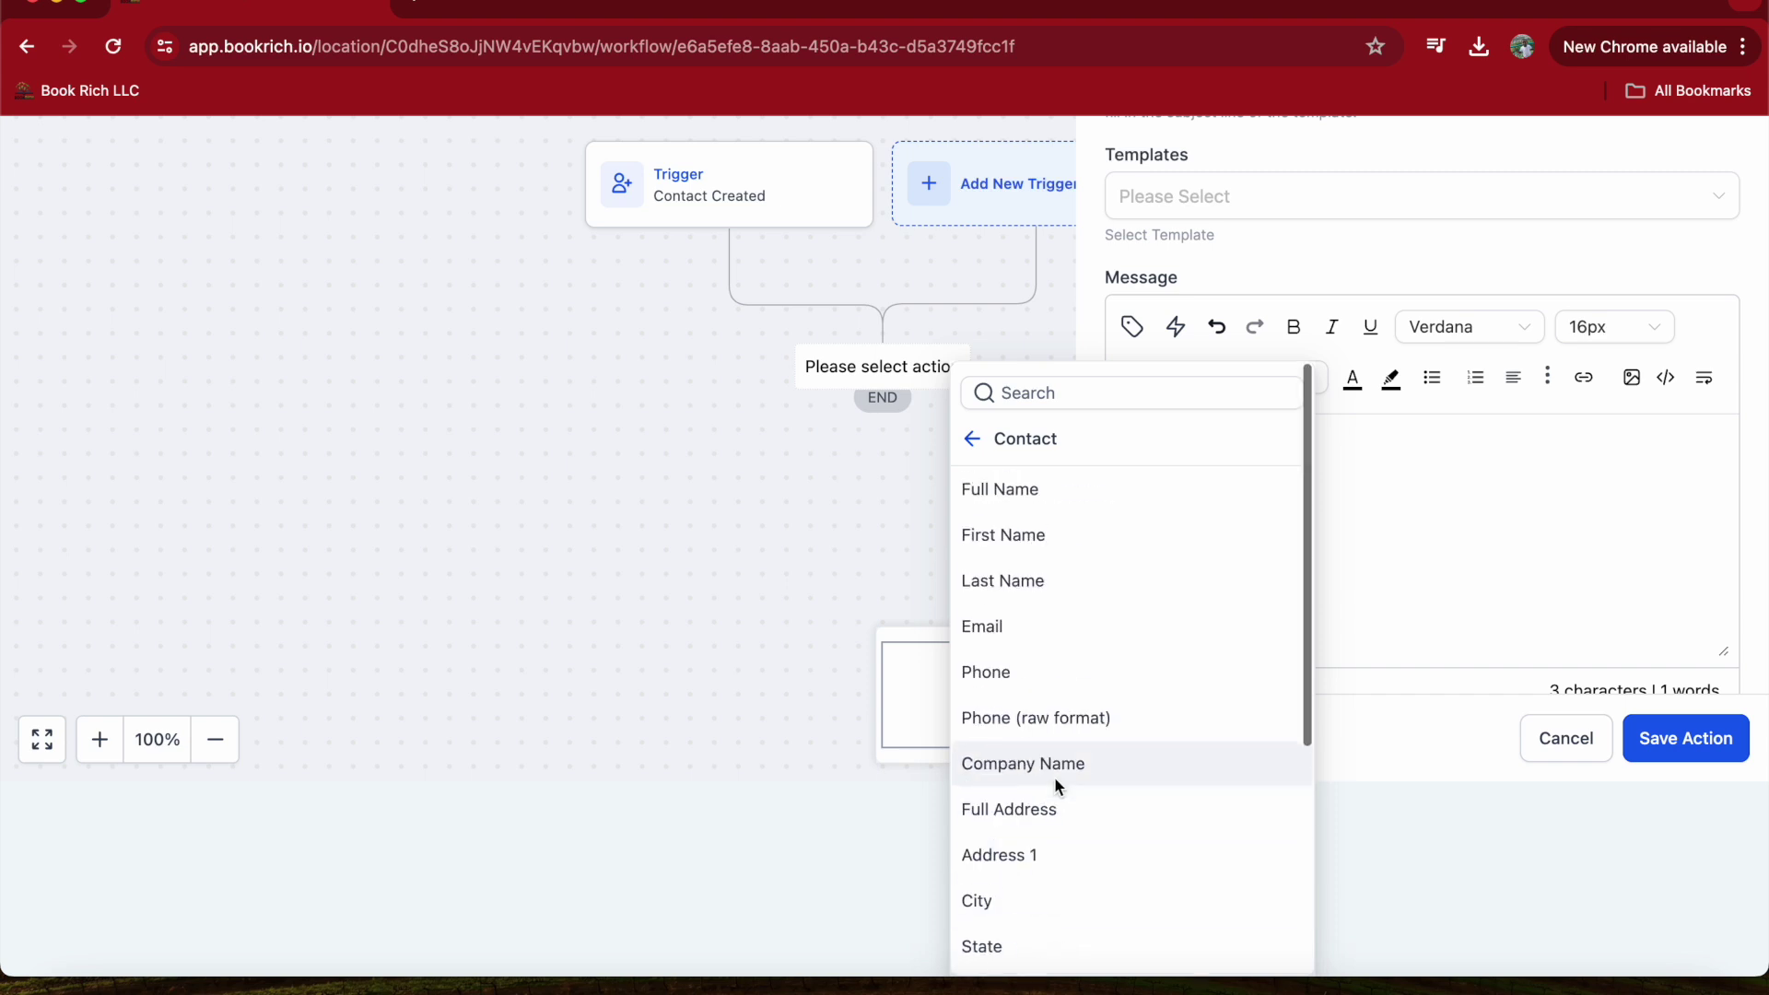
left_click(991, 553)
scroll(1152, 553, "up", 3)
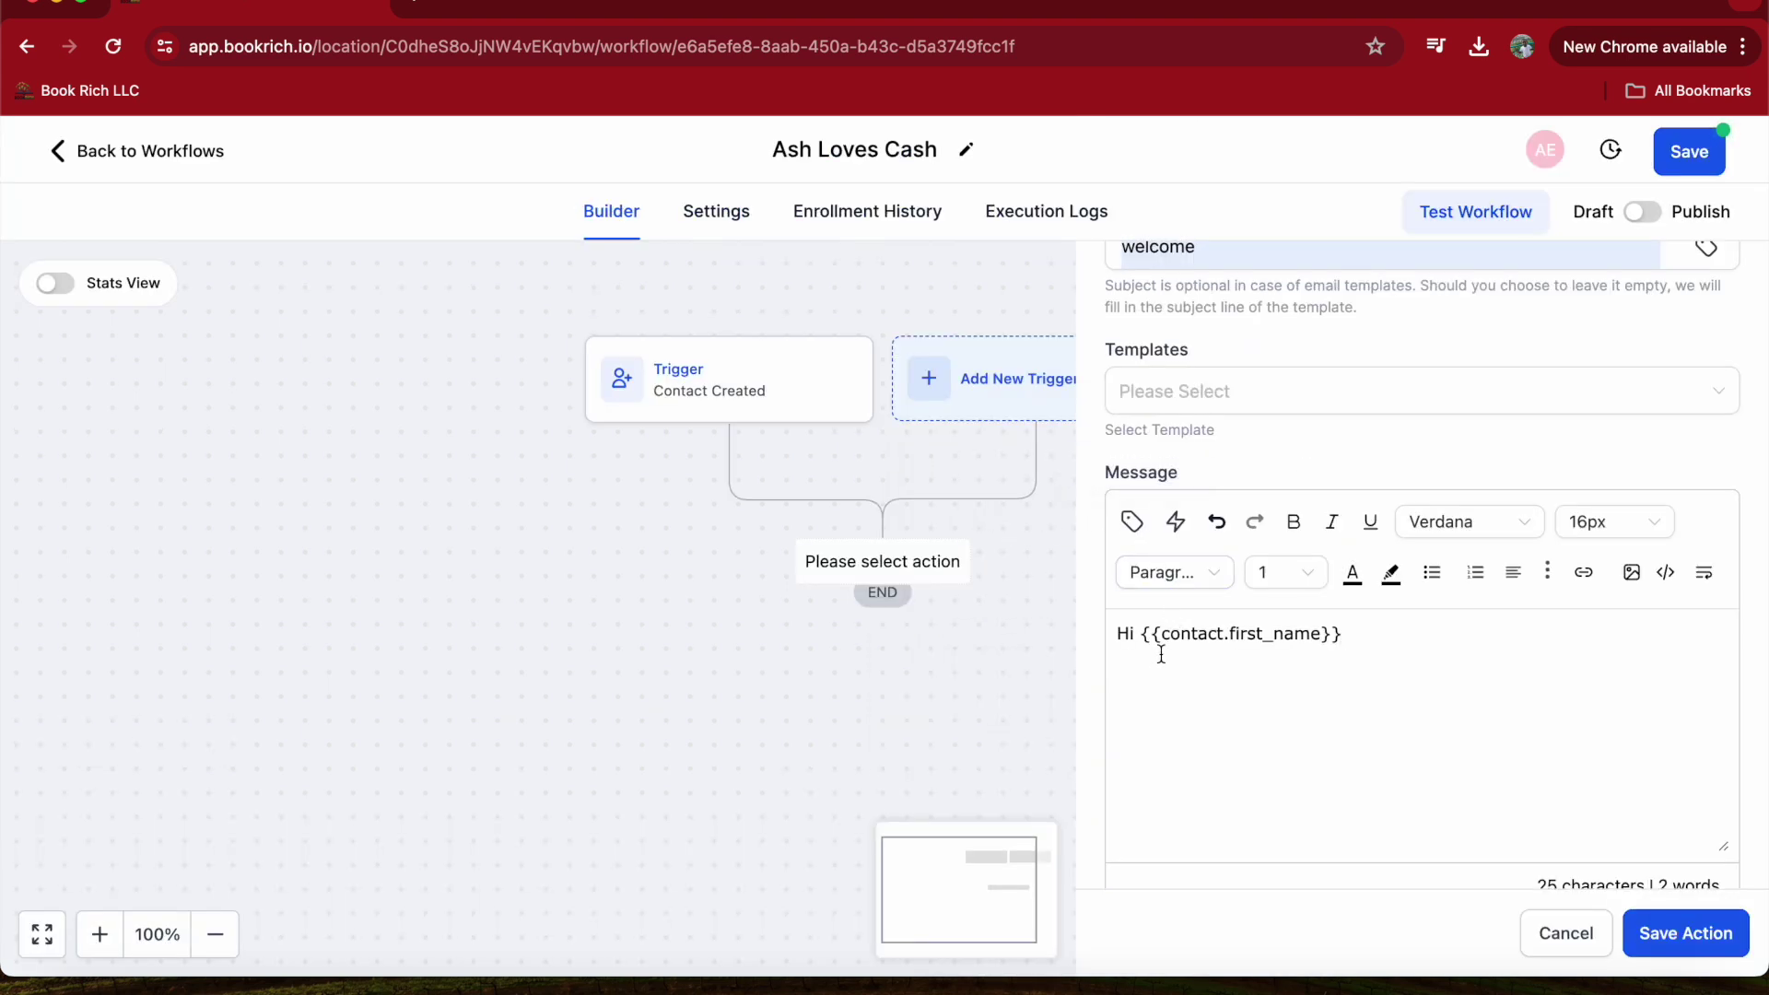
- Add the line 'welcome to ash loves cash' below the greeting and save the Email action
scroll(1203, 472, "up", 1)
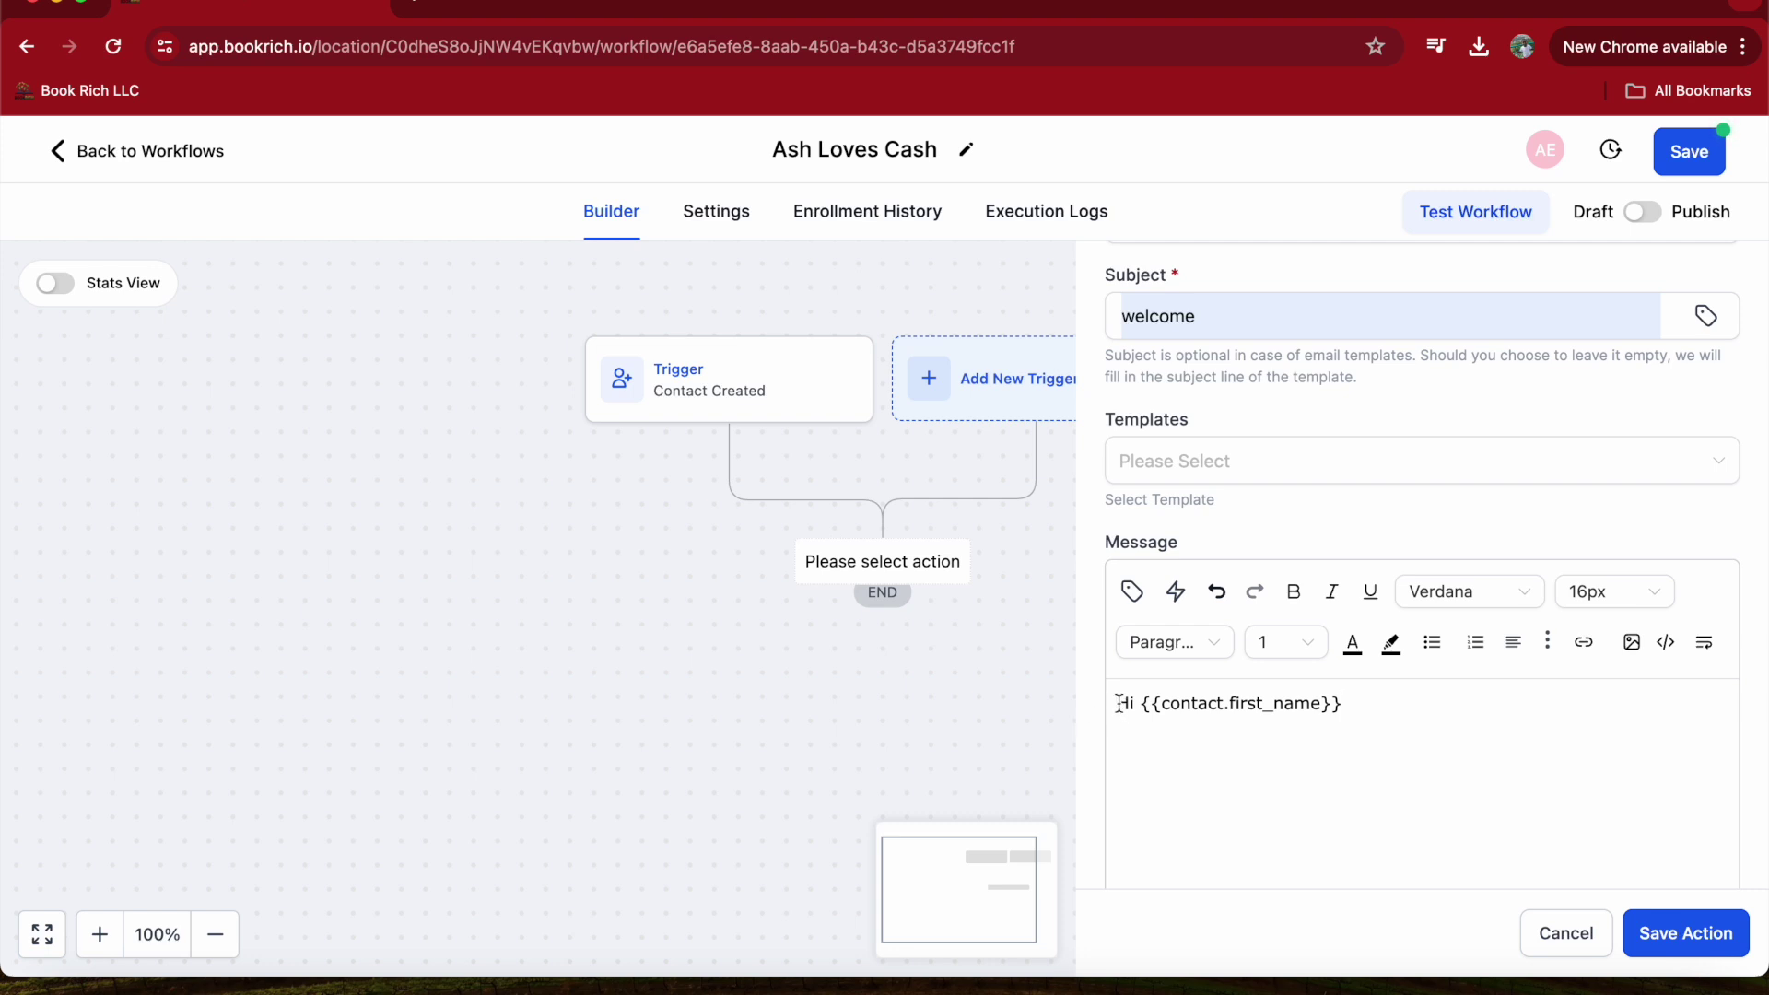
left_click_drag(1118, 703, 1416, 724)
left_click(1416, 724)
key("Return")
type("welcomev")
key("BackSpace")
type("to ash loves cash")
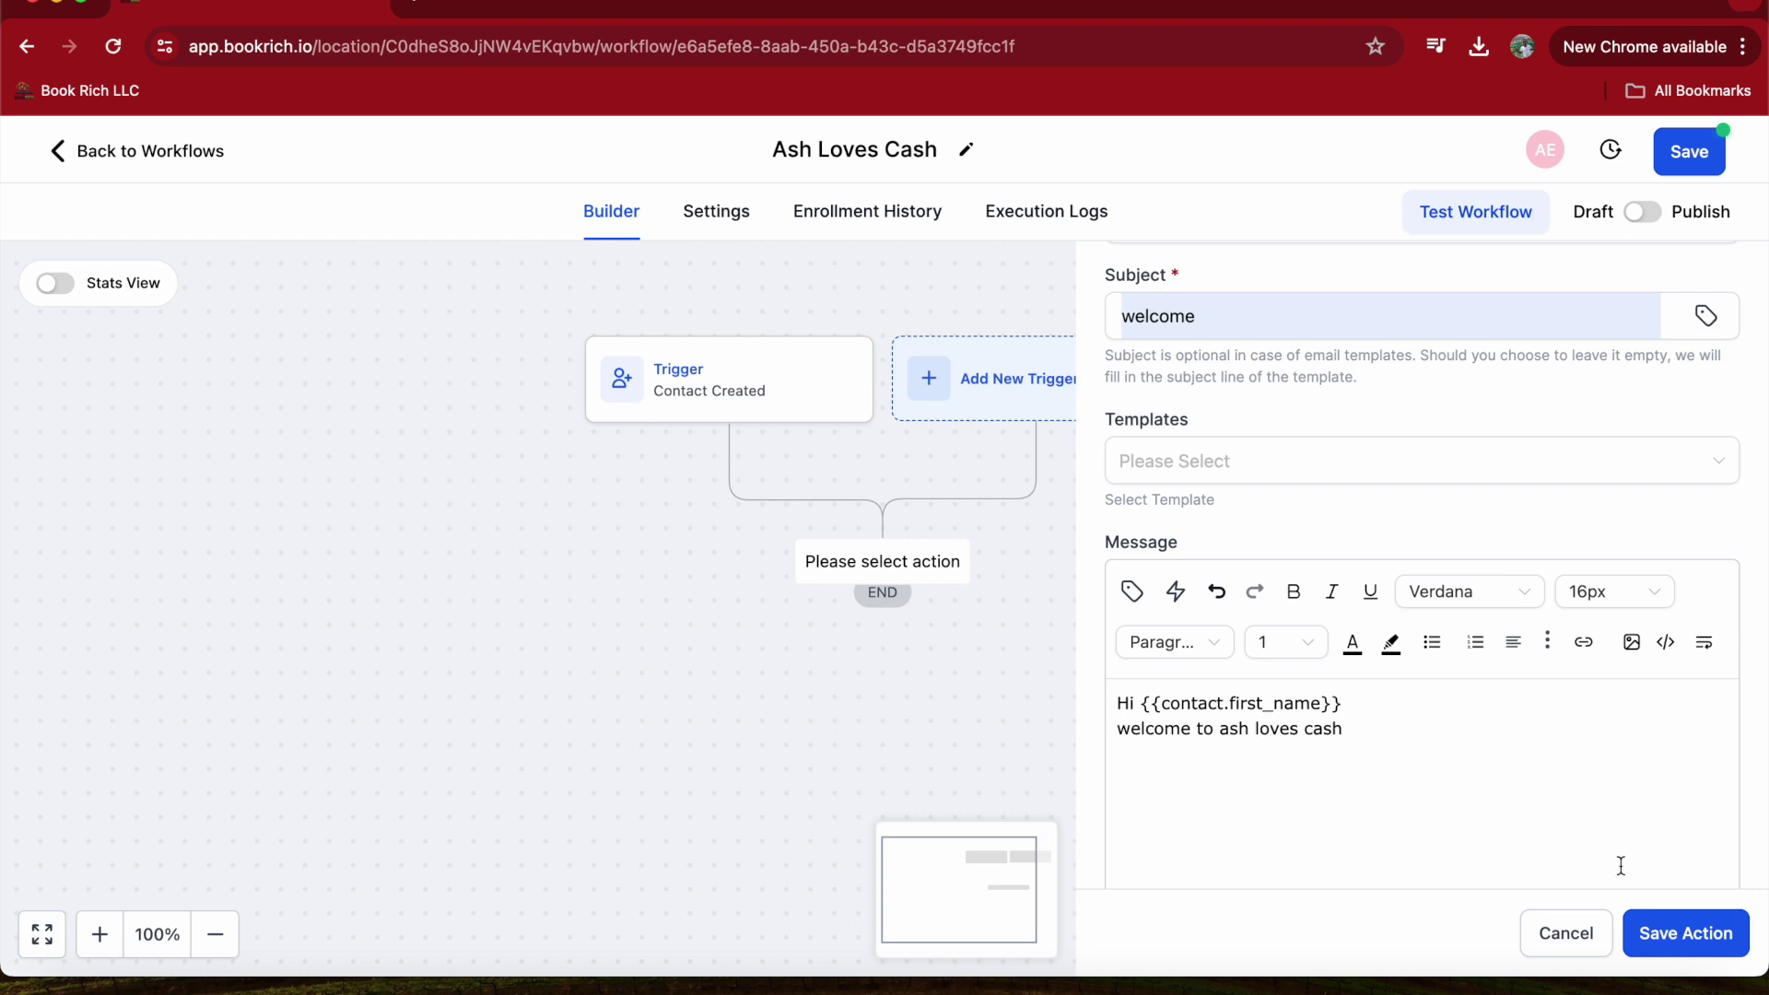
left_click(1685, 933)
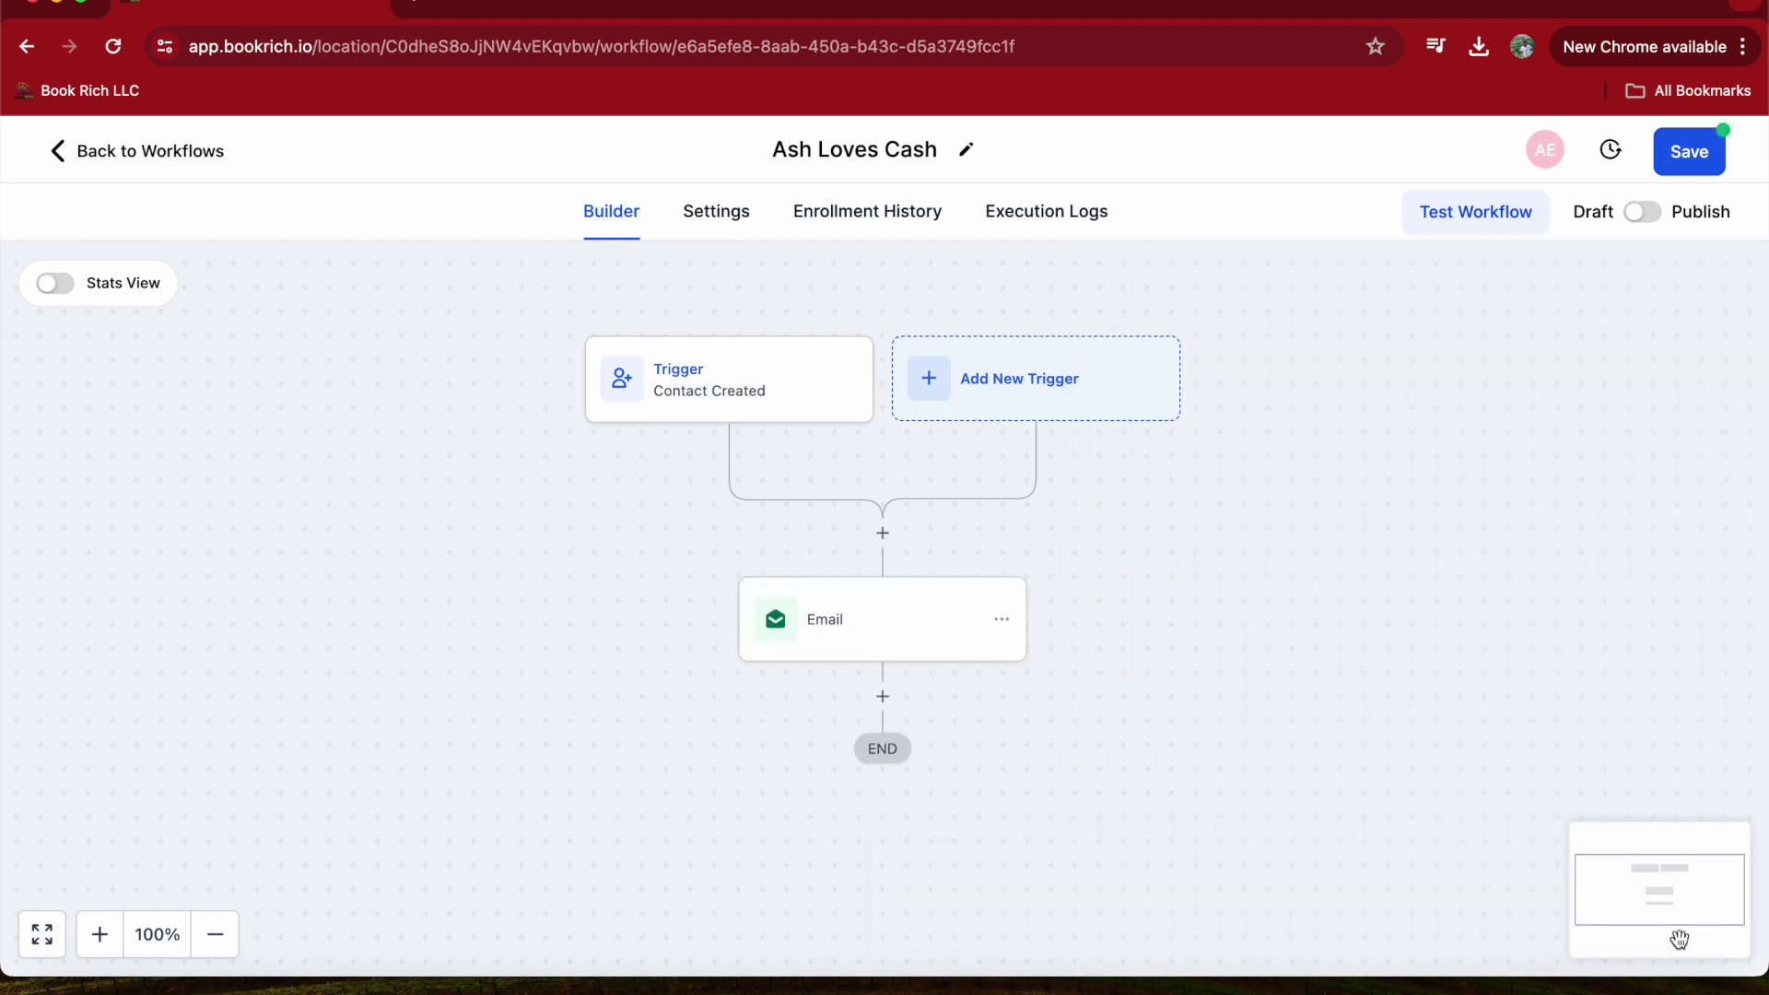